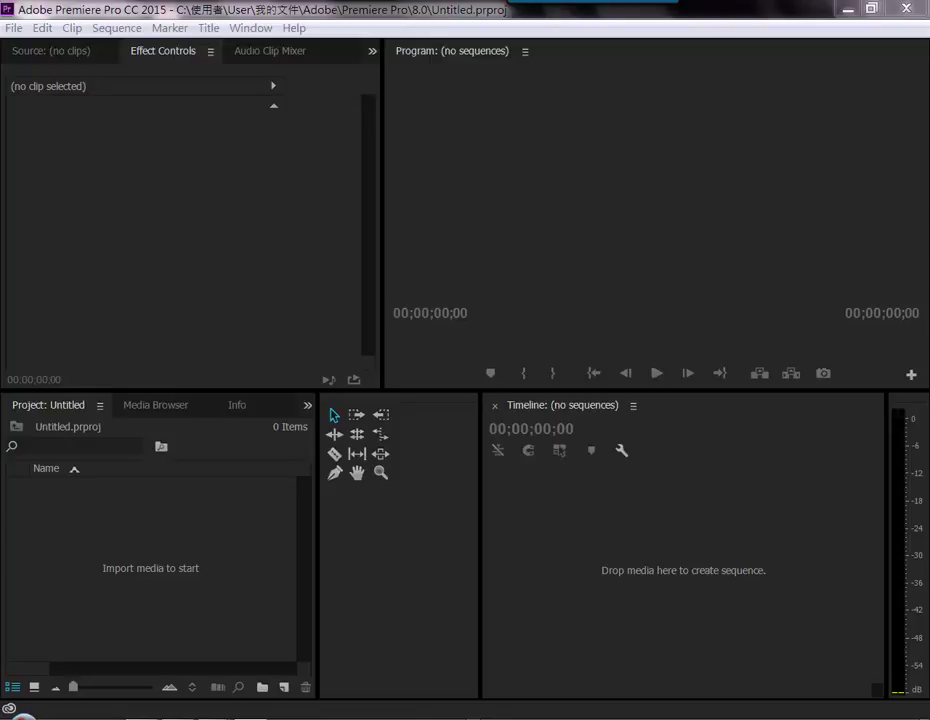
- Check the Media Browser, return to the empty Project panel, and bring up its context menu
key("shift+8")
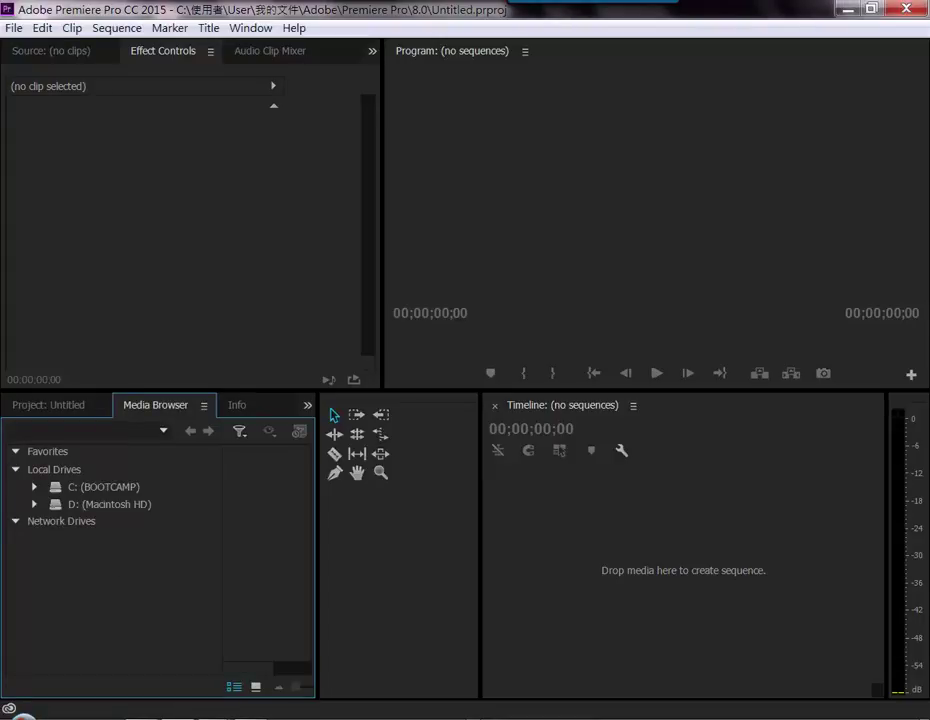
key("shift+1")
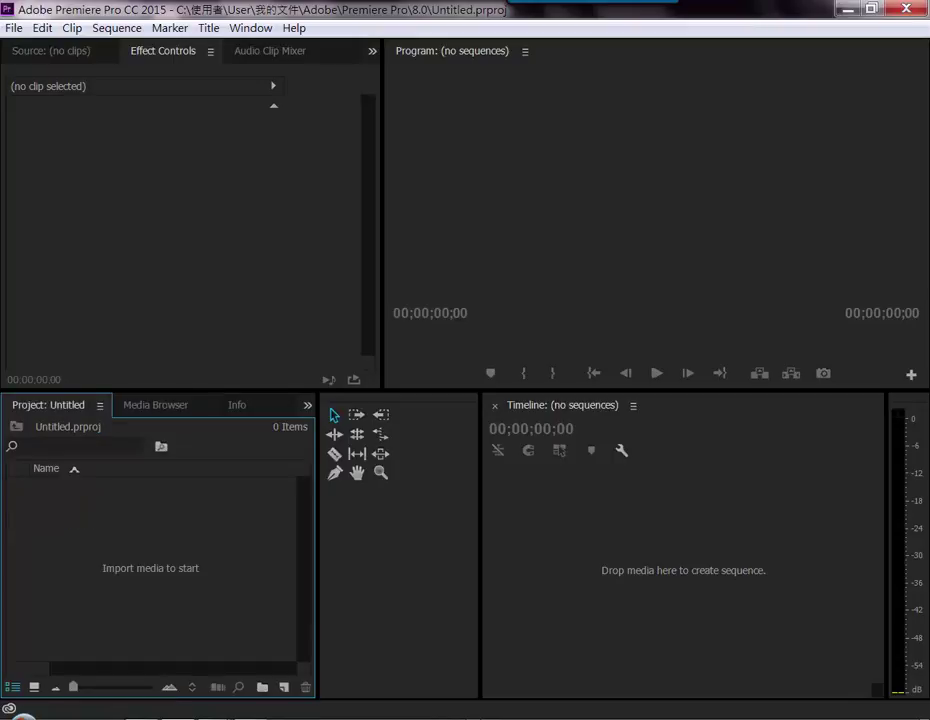
right_click(57, 523)
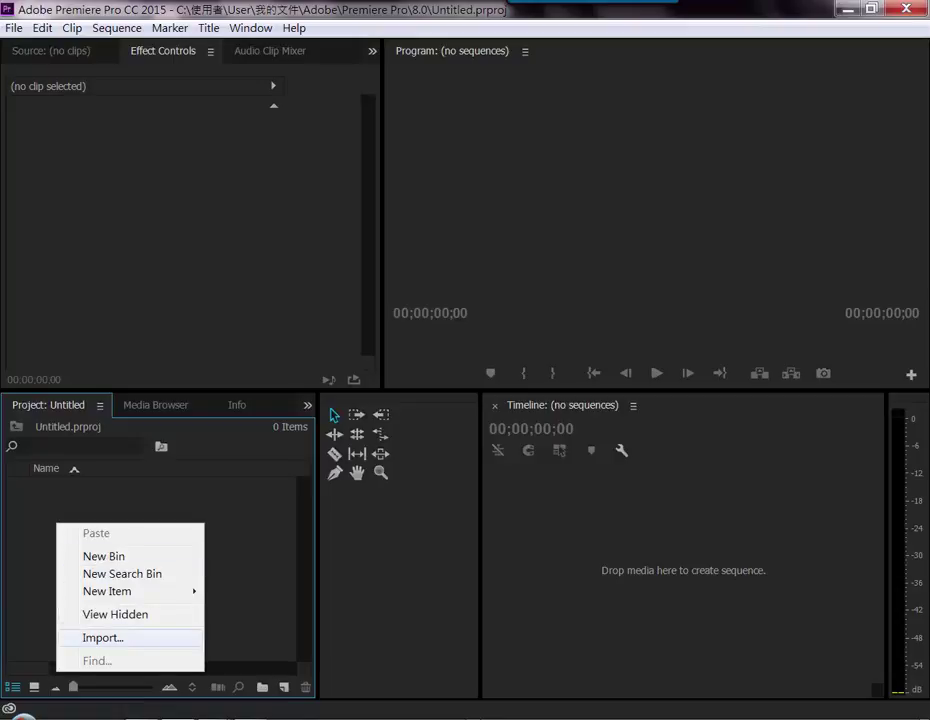
- Import Dreamzoom.avi, EXexit.avi, Nevermind.avi and Hwatches.avi from the 00Tour Lesson folder
left_click(100, 637)
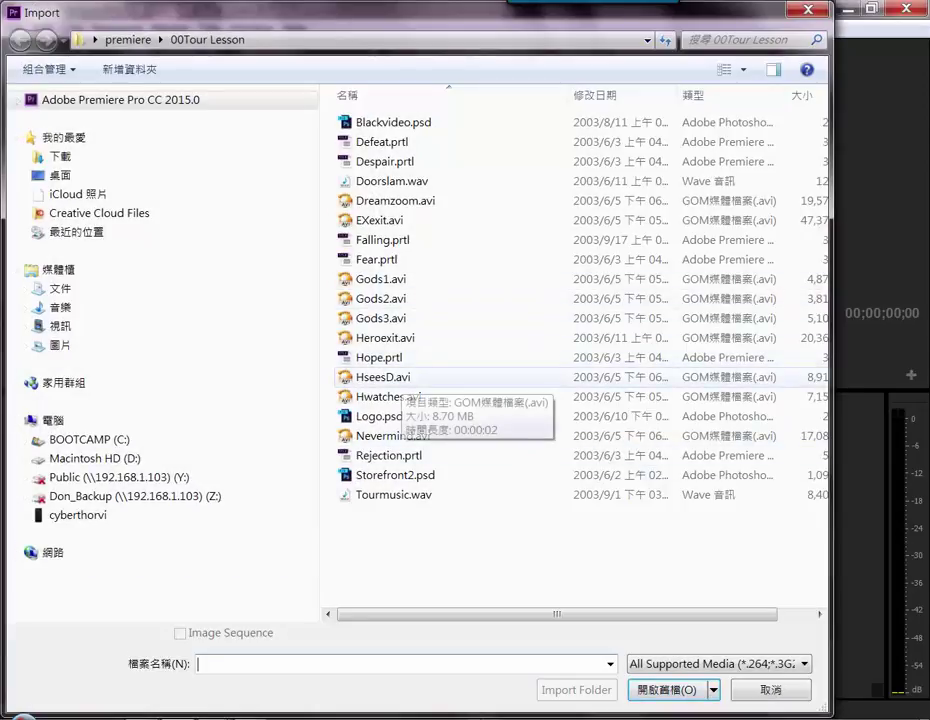
left_click(398, 200)
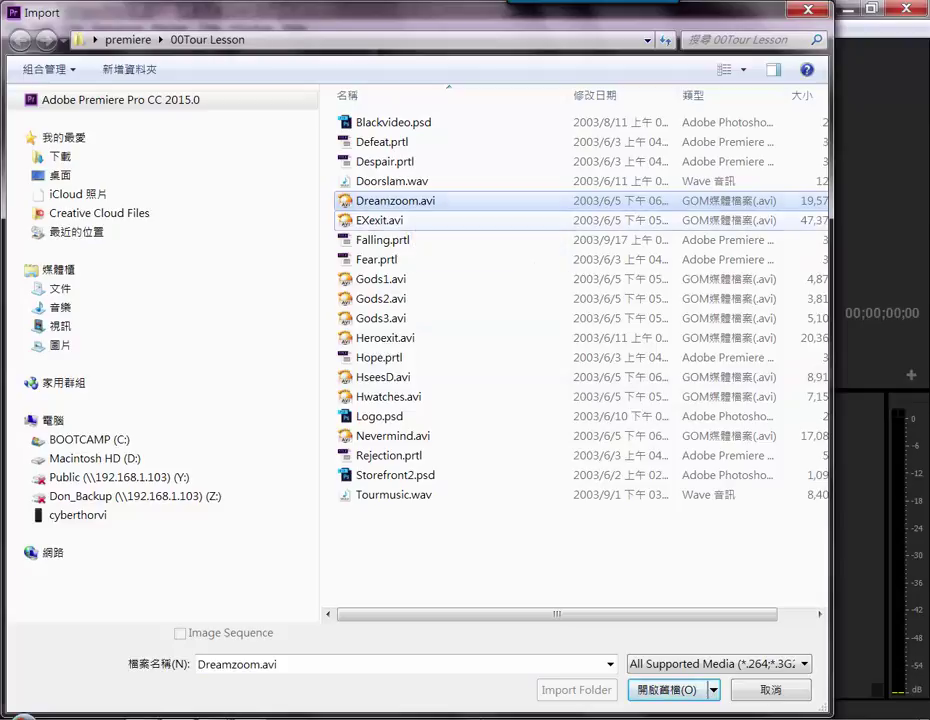
left_click(380, 220, "ctrl")
left_click(393, 435, "ctrl")
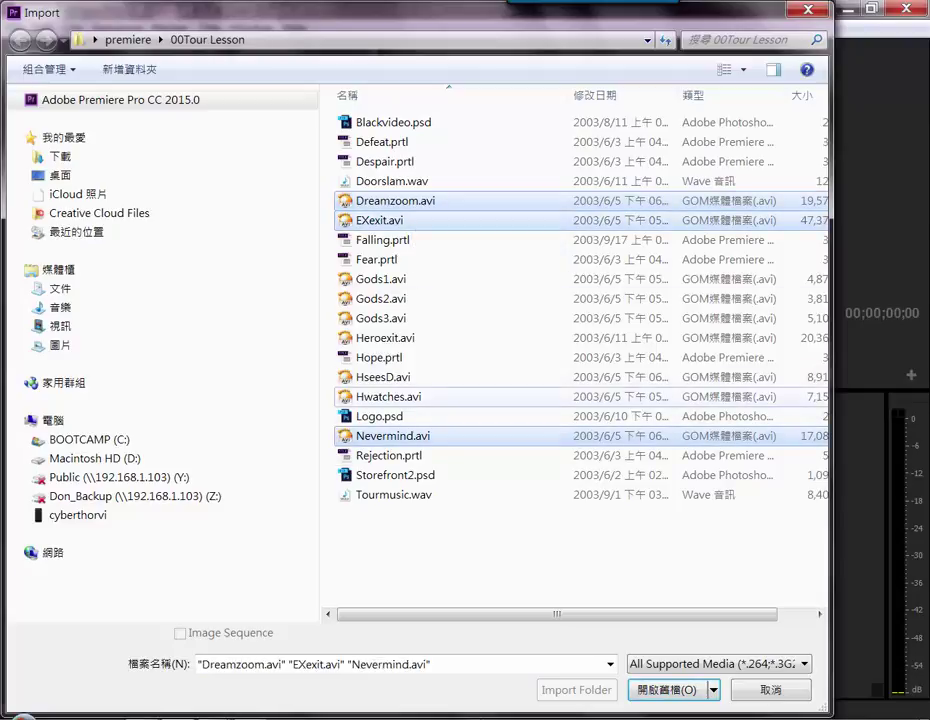
left_click(389, 396, "ctrl")
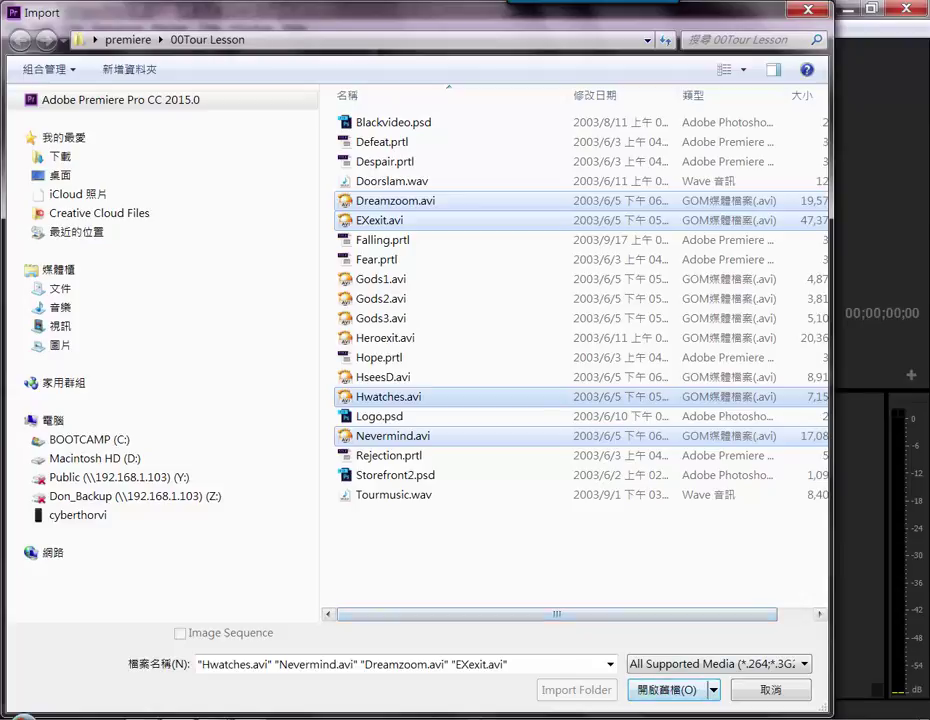
key("Return")
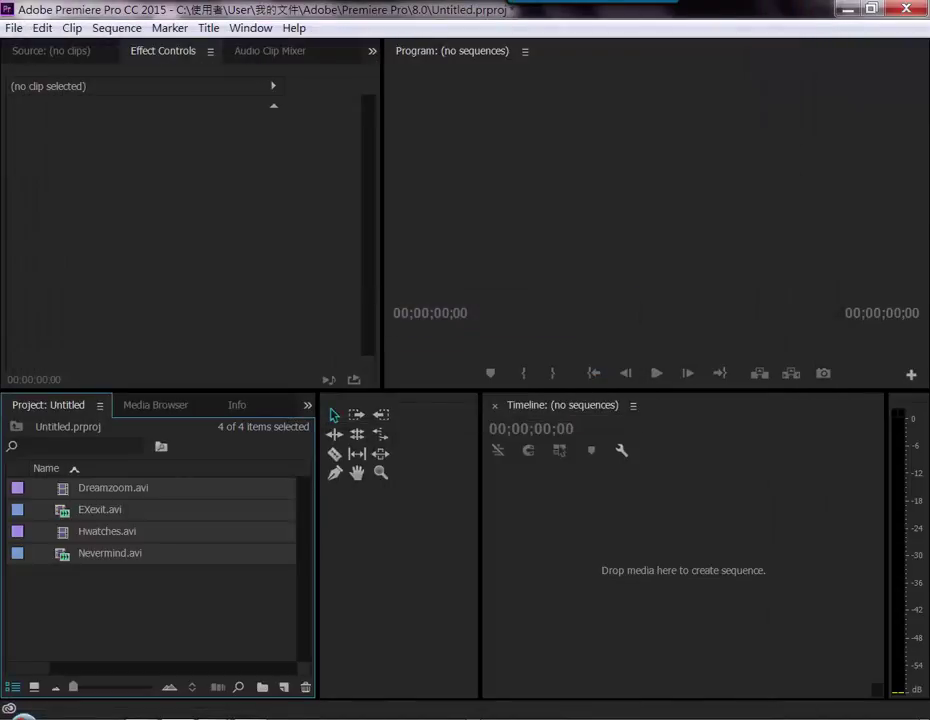
key("ctrl+shift+a")
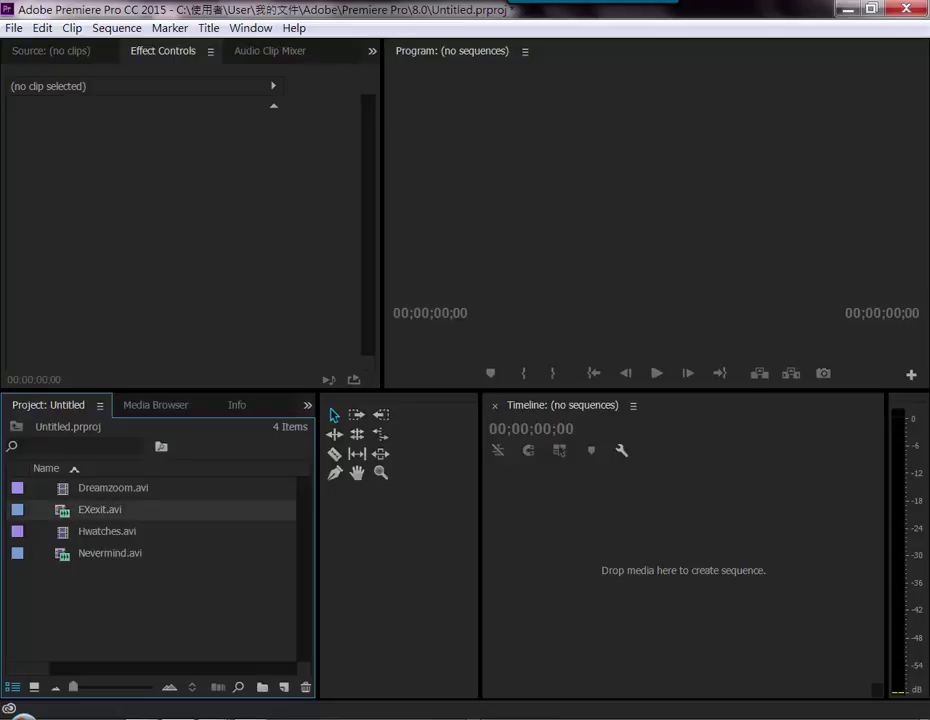
- Load Nevermind.avi in the Source monitor and build a Nevermind sequence from it
double_click(110, 553)
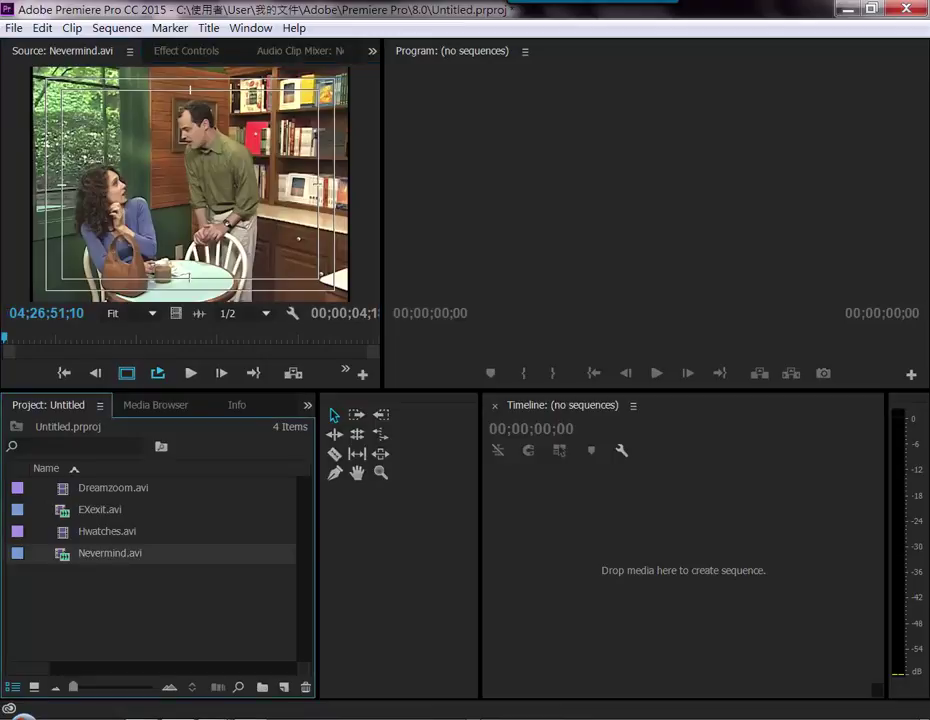
left_click(72, 27)
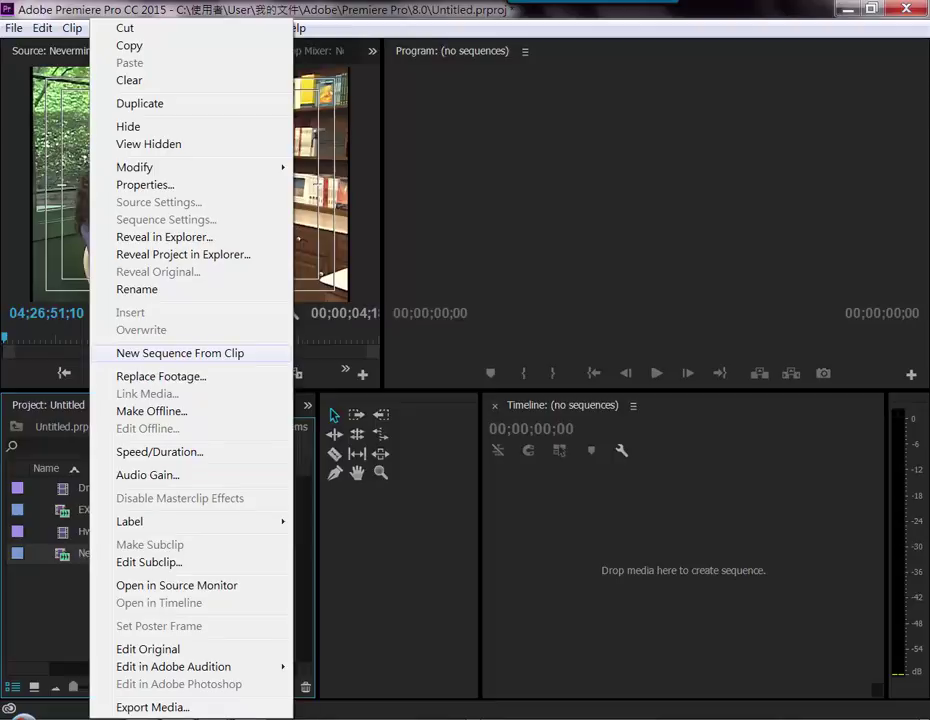
left_click(180, 353)
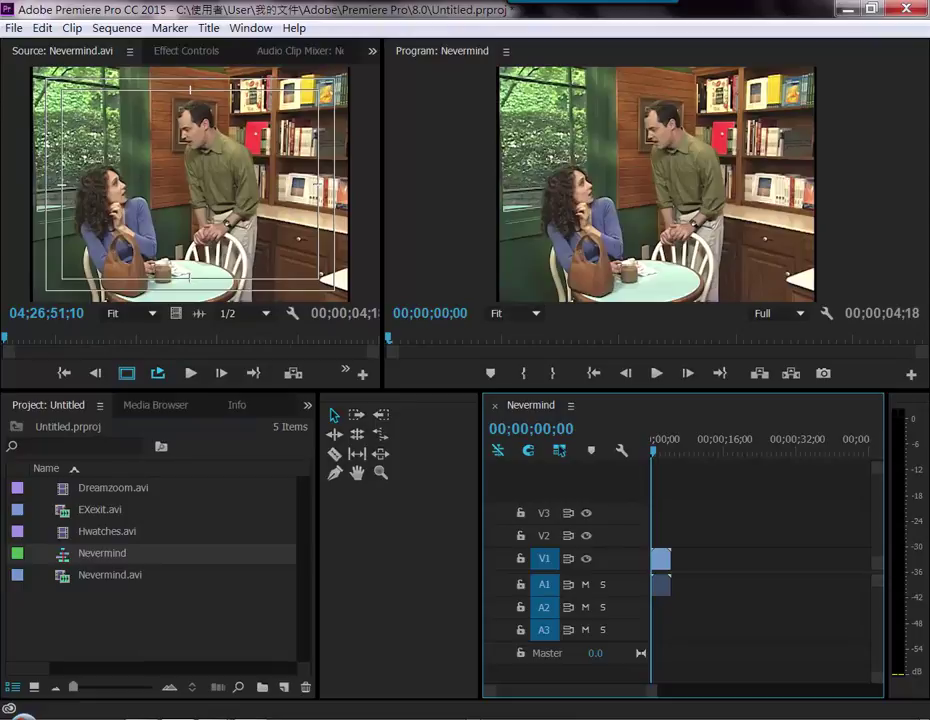
left_click(250, 28)
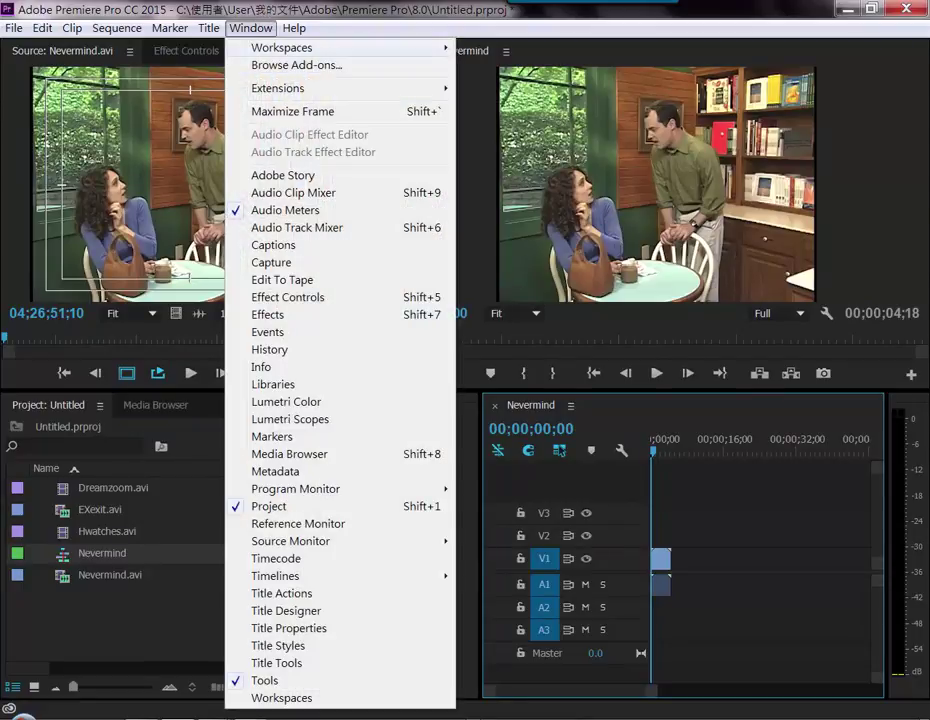
- Choose Window > Workspaces > Color to show Lumetri Scopes, Lumetri Color and the Reference monitor
mouse_move(300, 47)
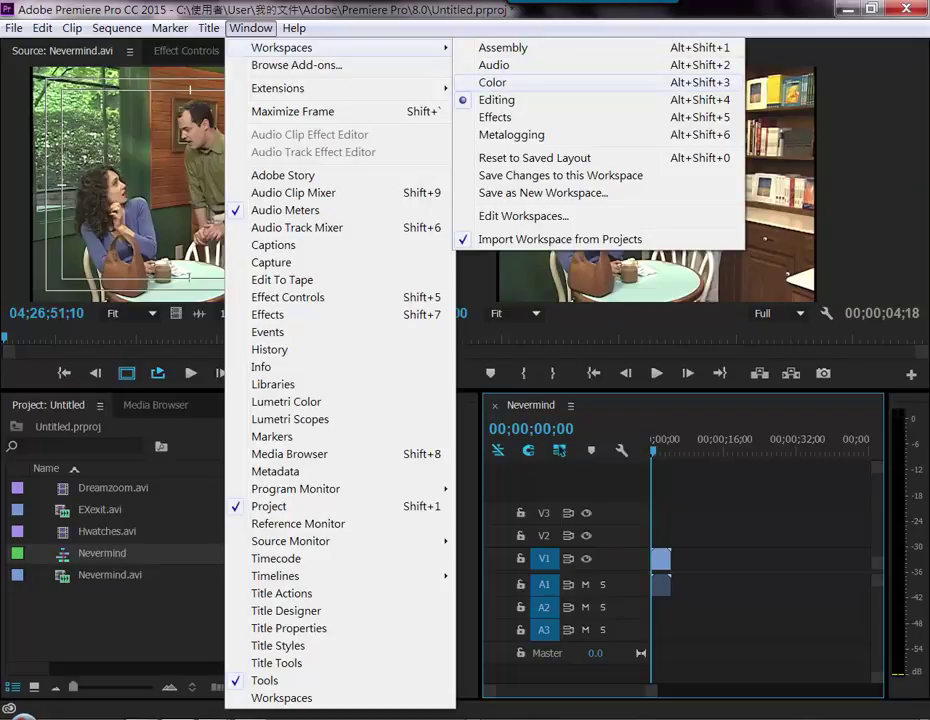
key("super+plus")
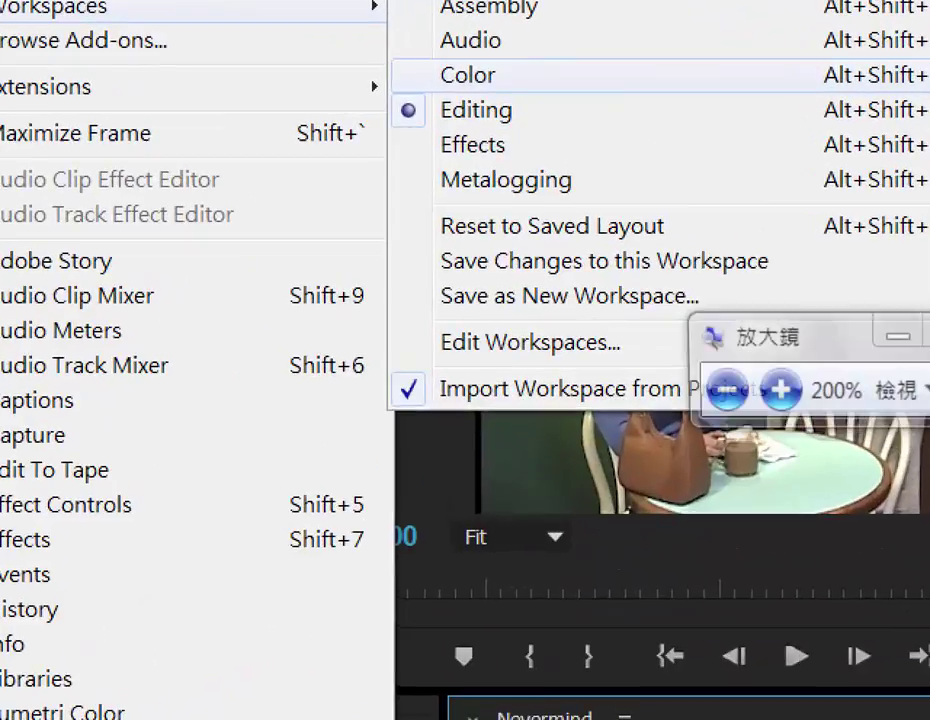
key("Left")
key("Left")
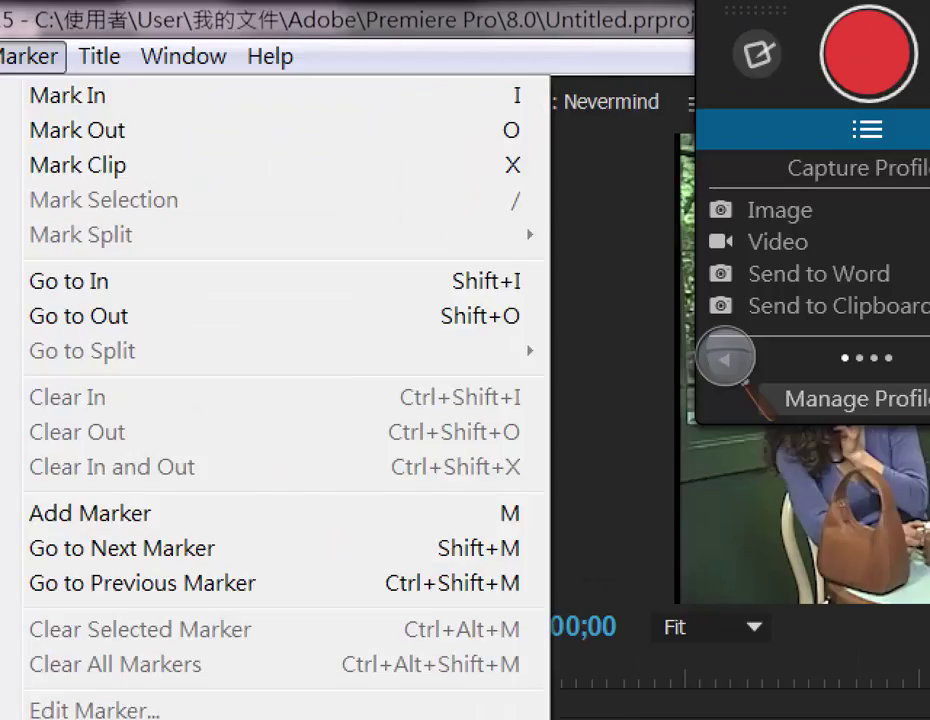
key("Escape")
key("Right")
key("Right")
key("Down")
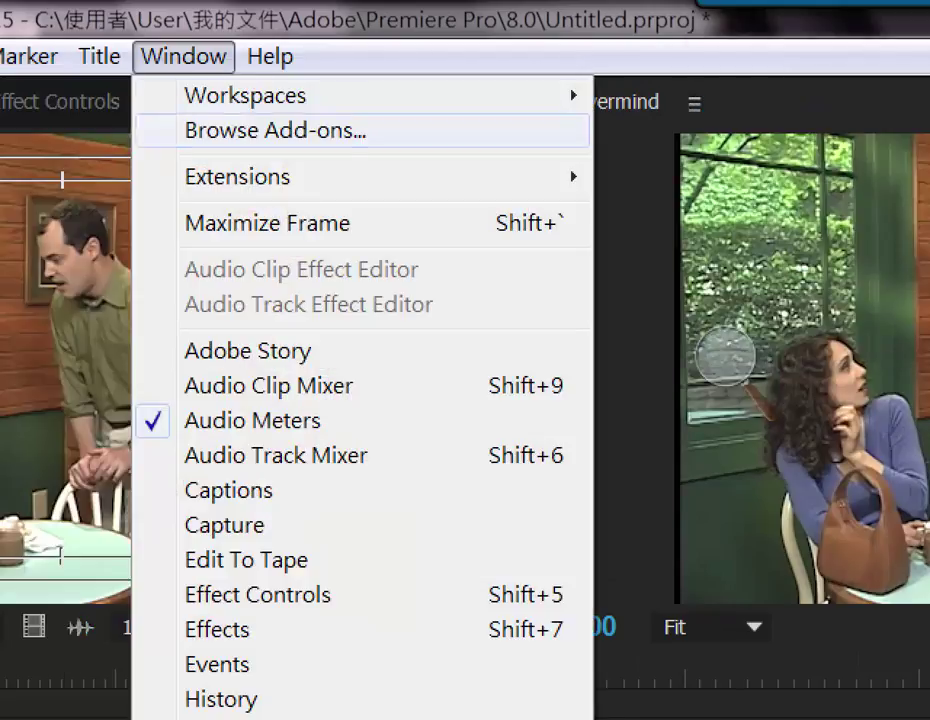
key("Right")
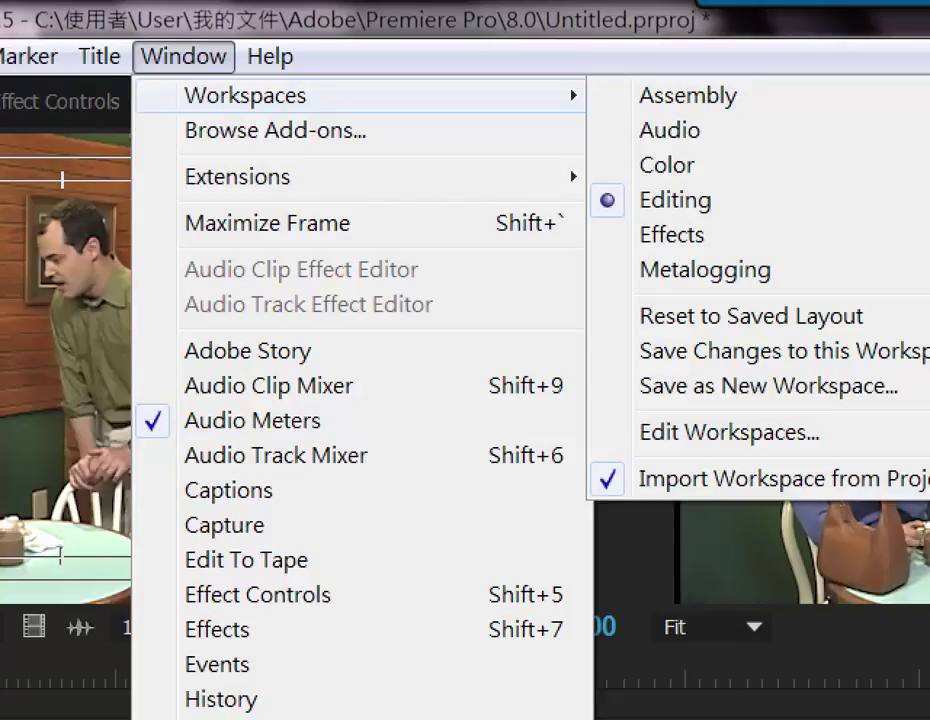
key("Down")
key("Down")
key("Down")
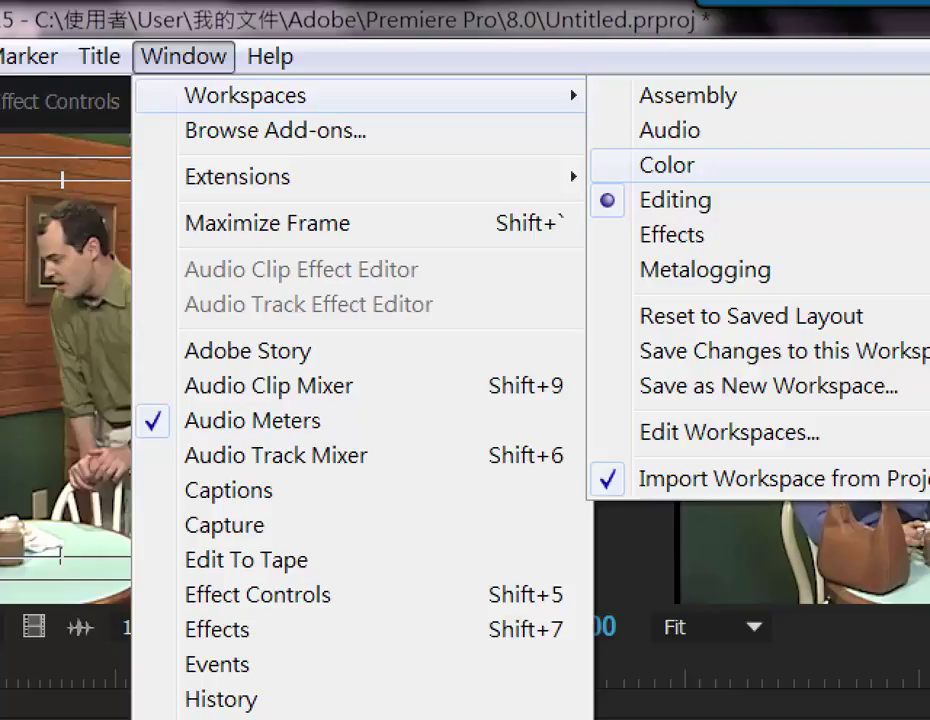
left_click(667, 165)
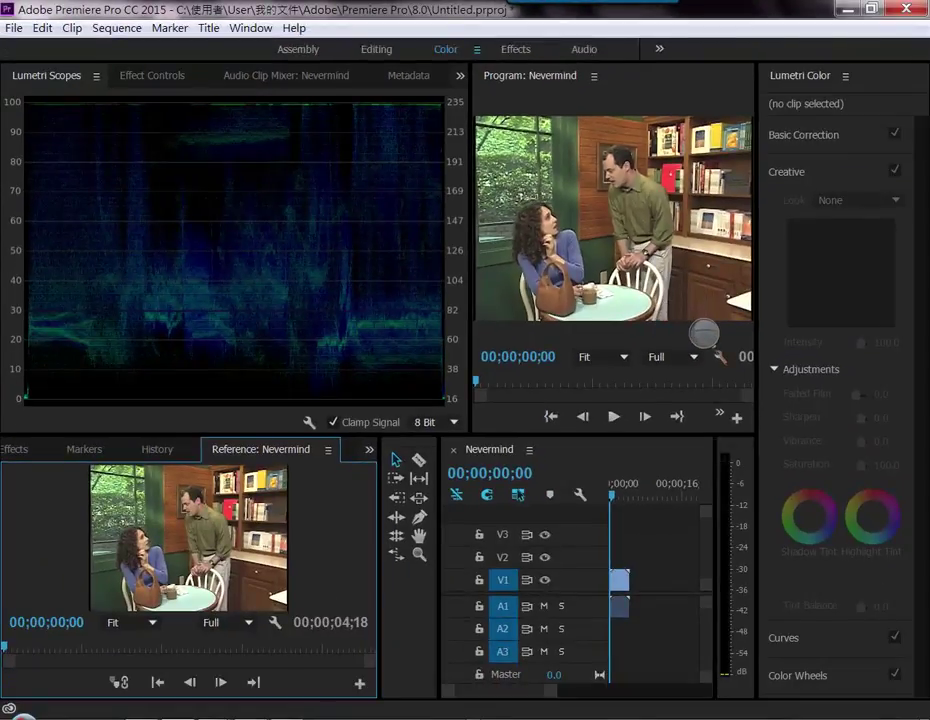
- Review the available scope types, then widen the Lumetri Scopes and Reference monitor panels
left_click(704, 333)
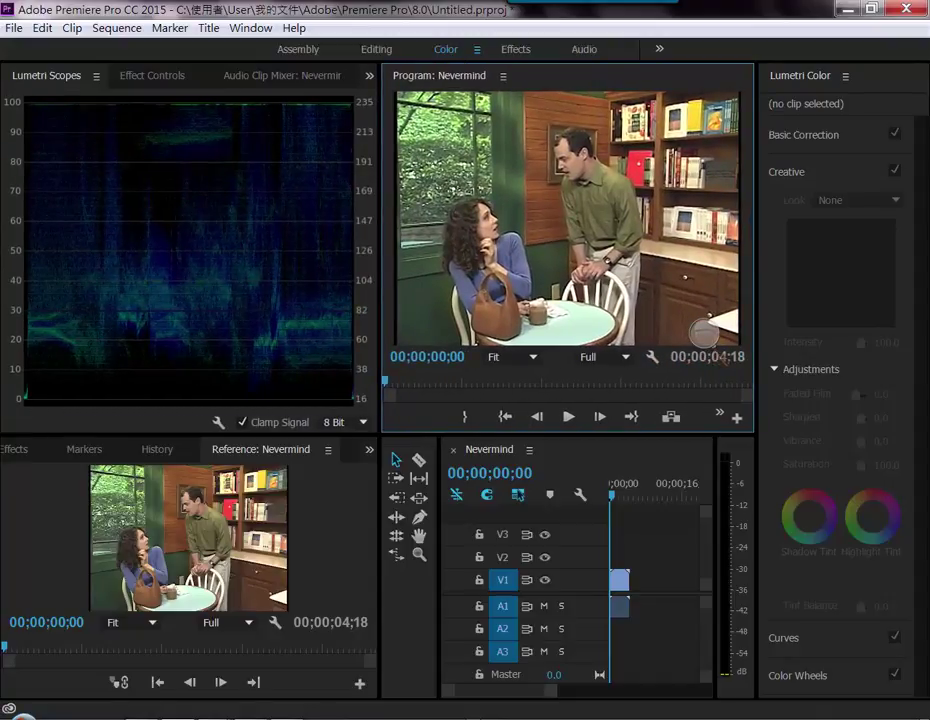
right_click(193, 186)
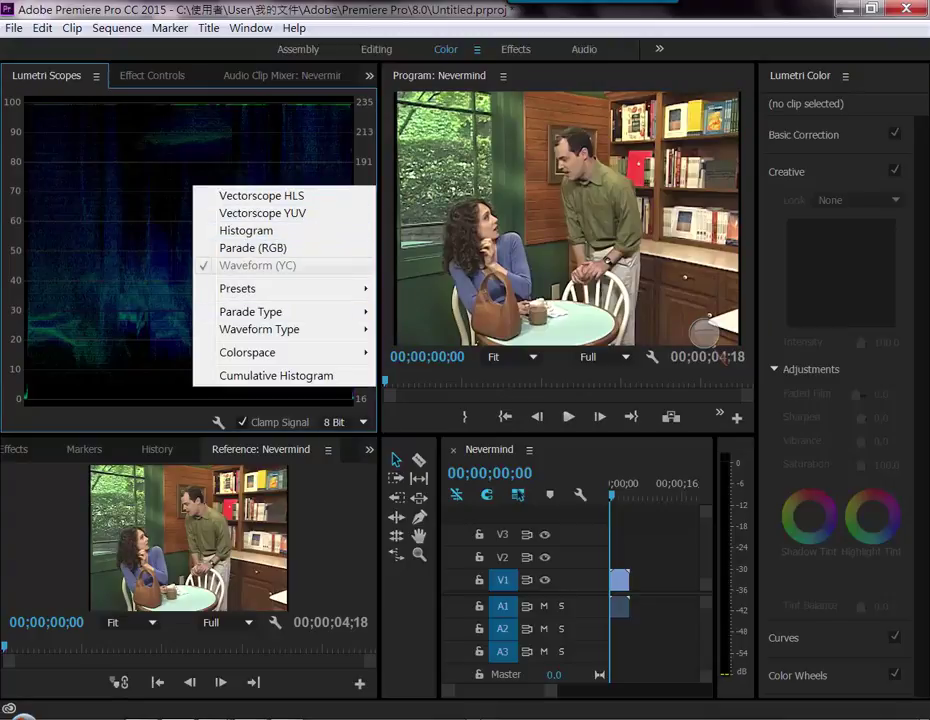
key("Escape")
left_click_drag(382, 250, 409, 250)
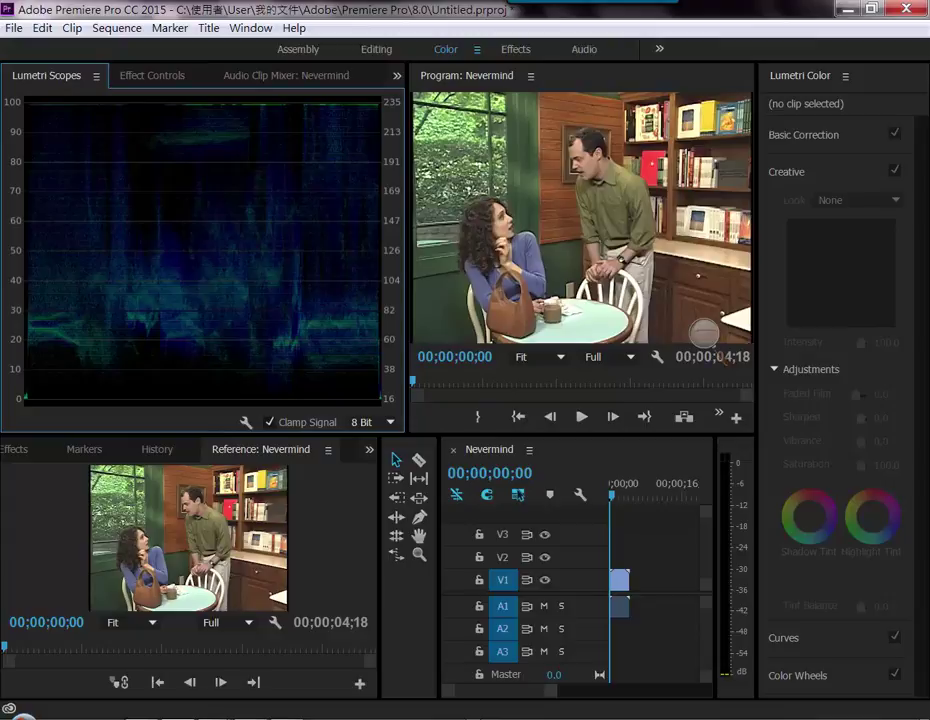
left_click_drag(380, 560, 648, 560)
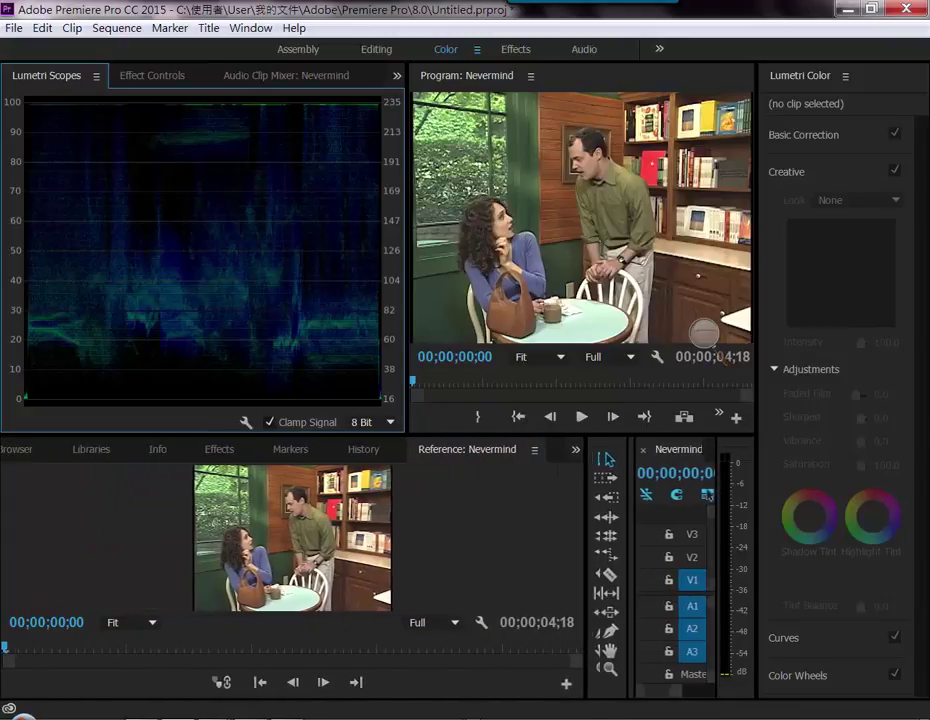
left_click_drag(651, 560, 635, 560)
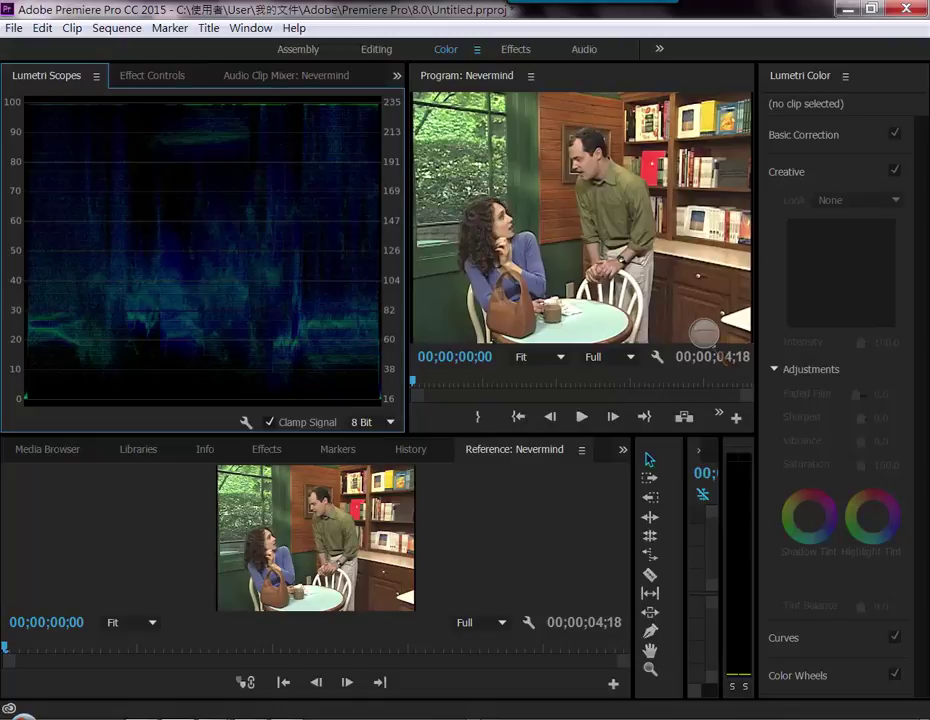
- Switch back to the Editing workspace
left_click(250, 28)
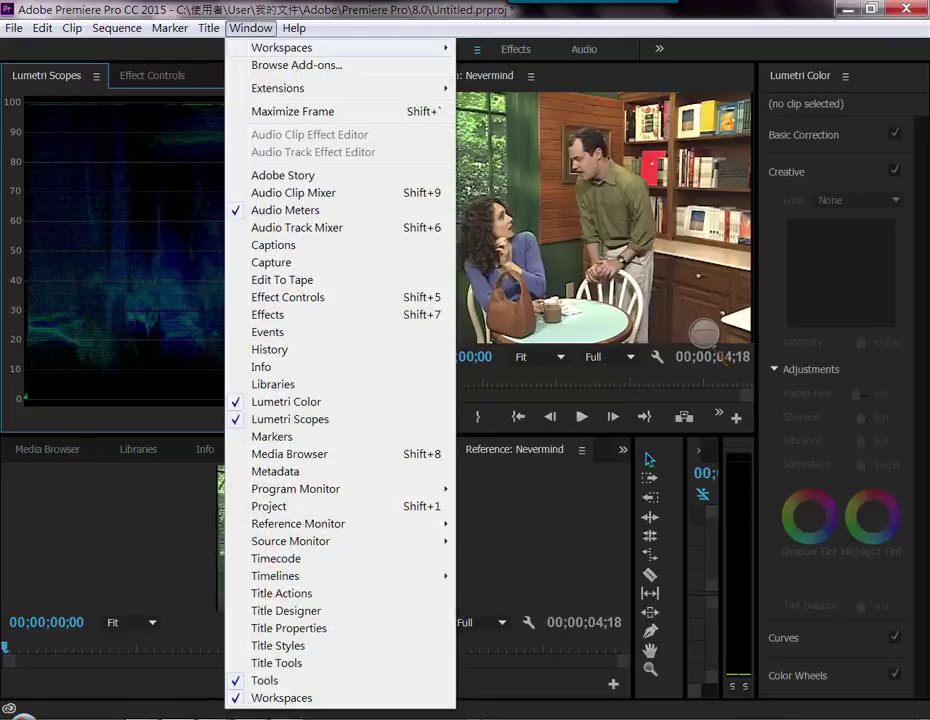
mouse_move(281, 47)
left_click(496, 100)
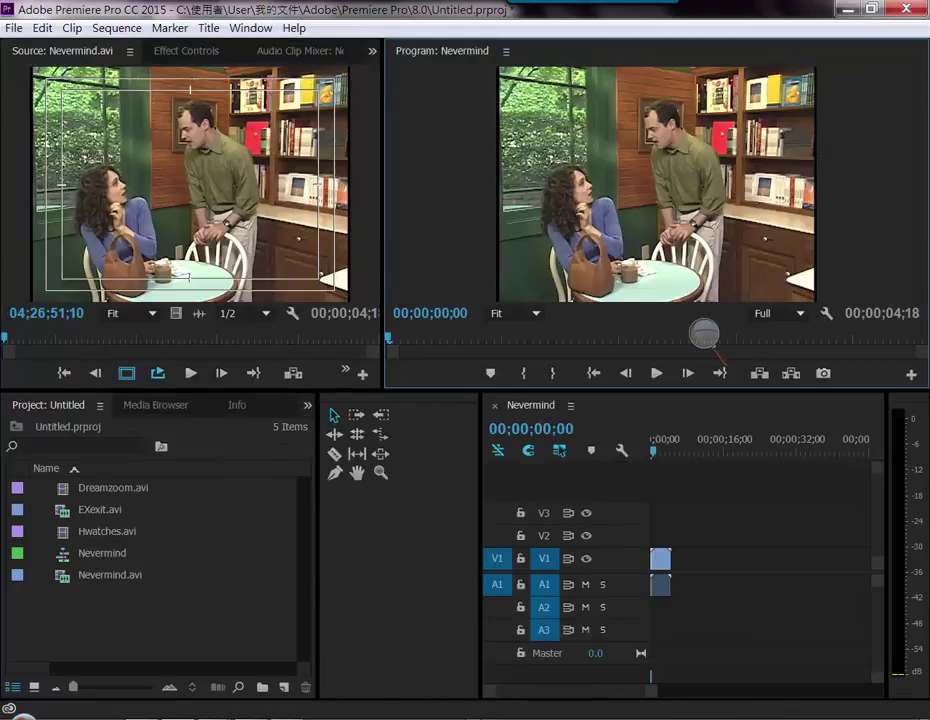
- Import the Dreamzoom.avi clip into the project
right_click(94, 458)
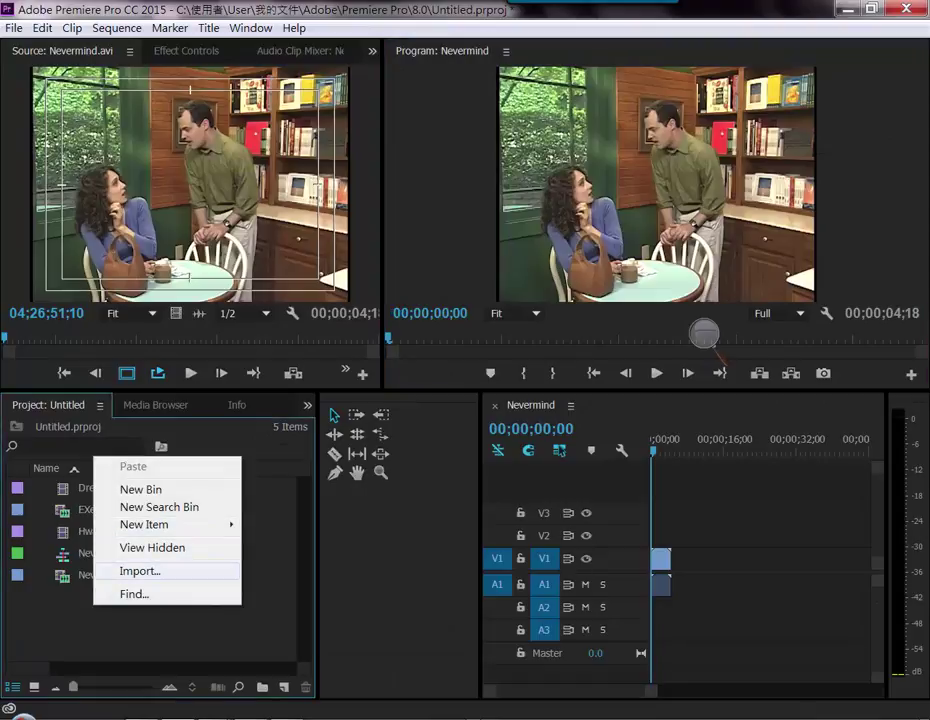
left_click(140, 571)
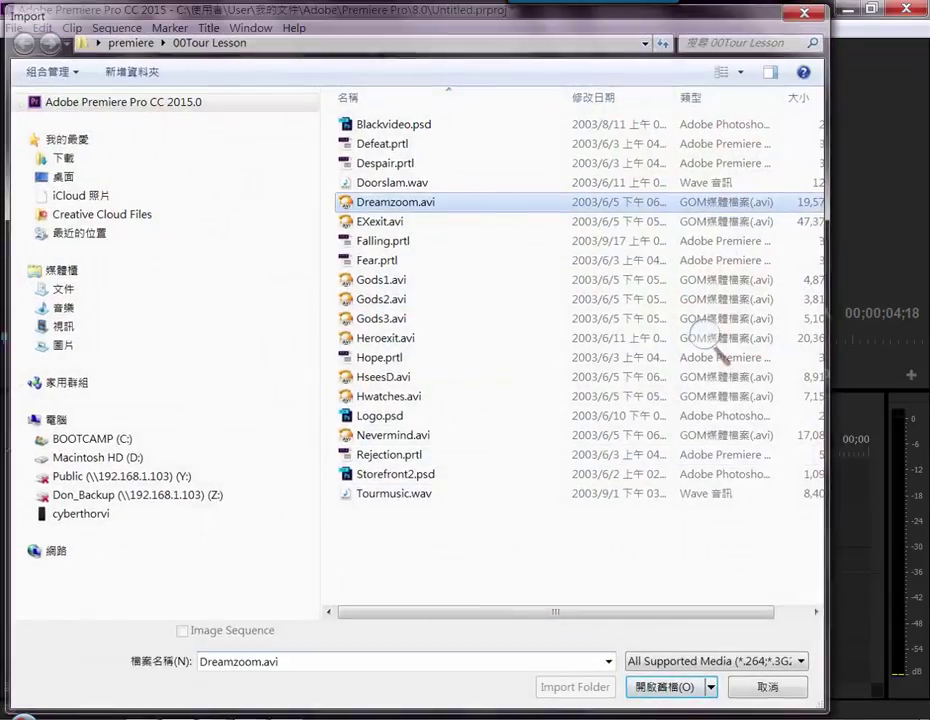
key("Return")
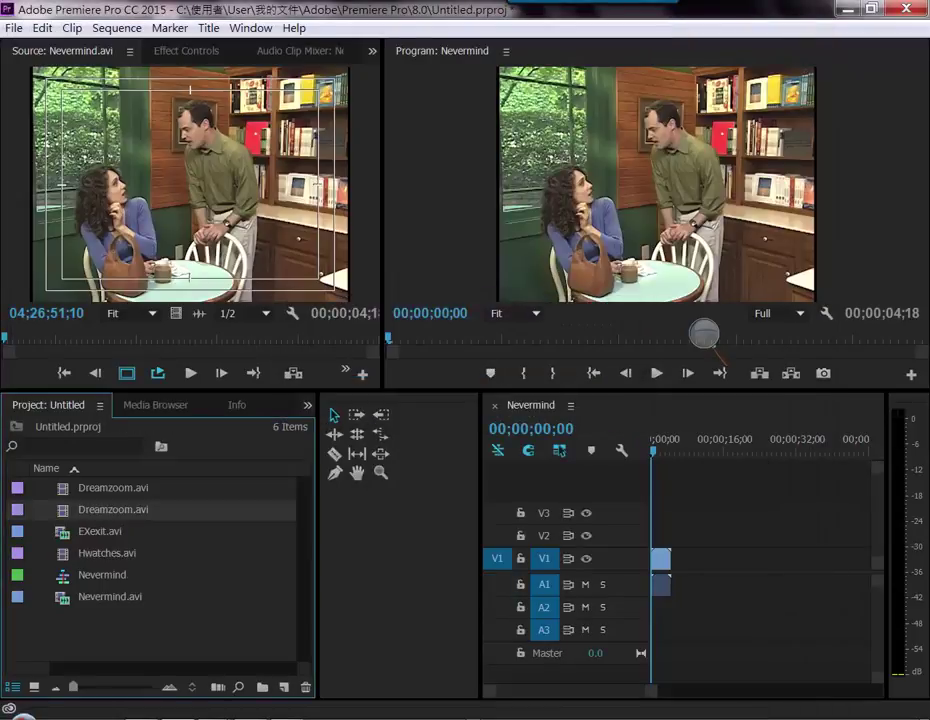
- Create a new Dreamzoom sequence from the Dreamzoom.avi clip
right_click(118, 509)
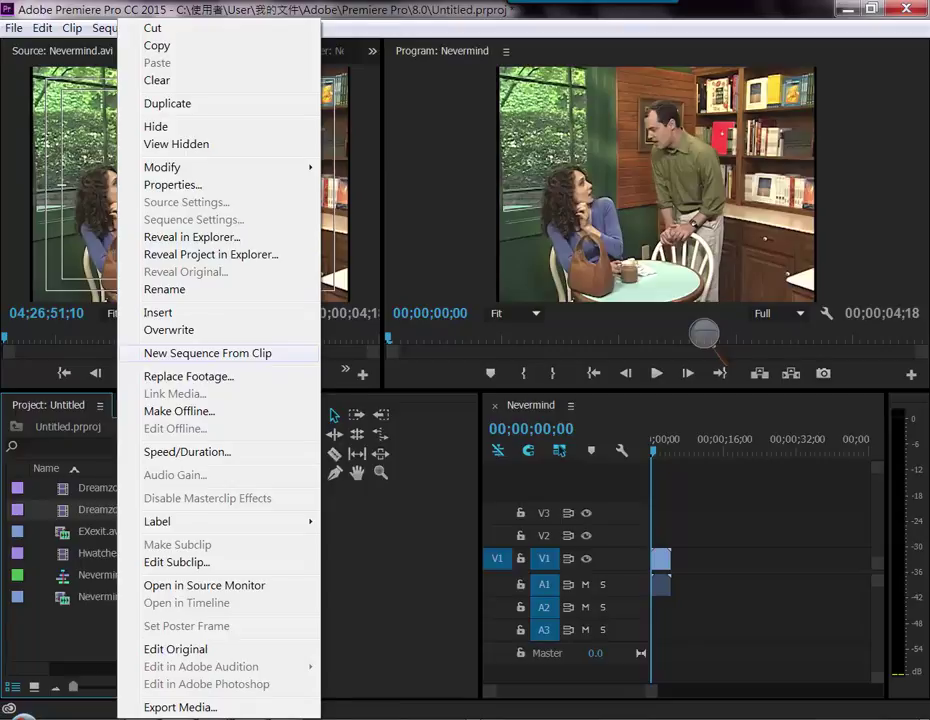
left_click(200, 353)
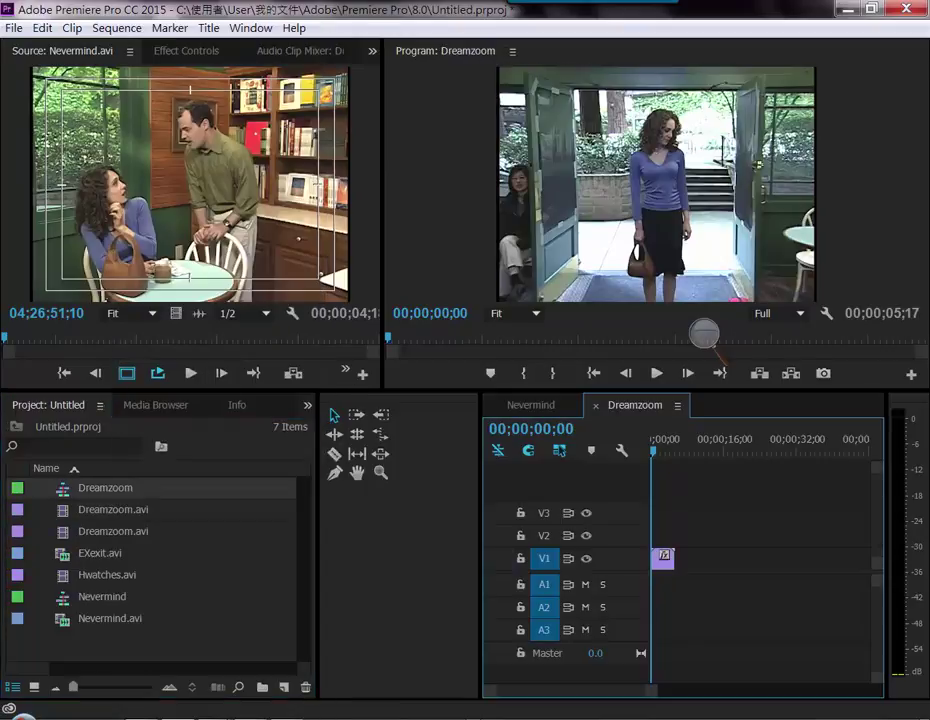
left_click(250, 28)
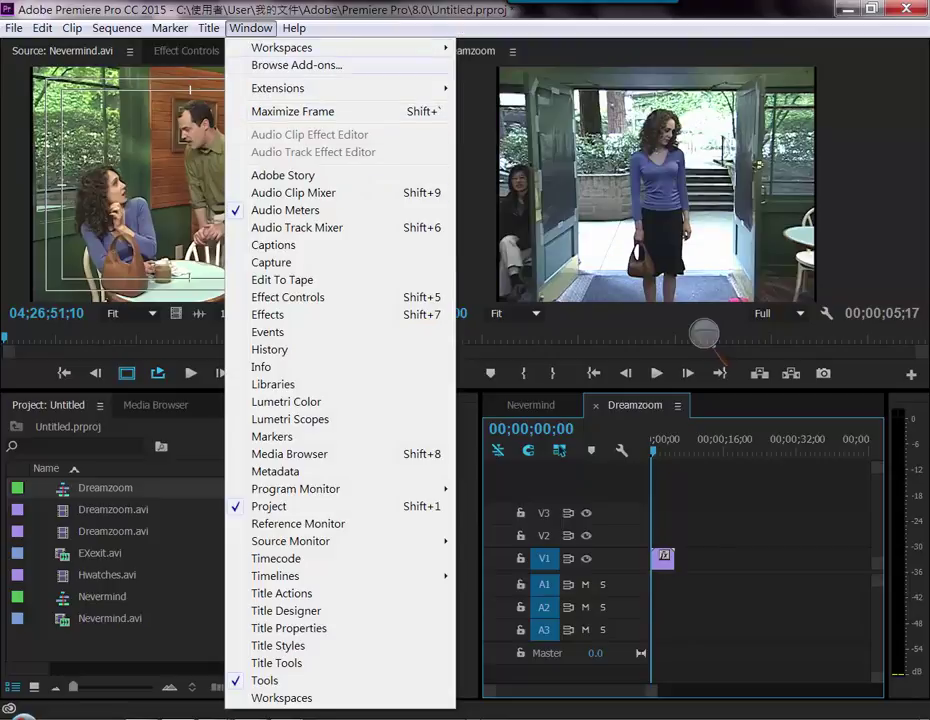
- Go to the Color workspace and set the Lumetri Scopes waveform type to Luma
mouse_move(300, 47)
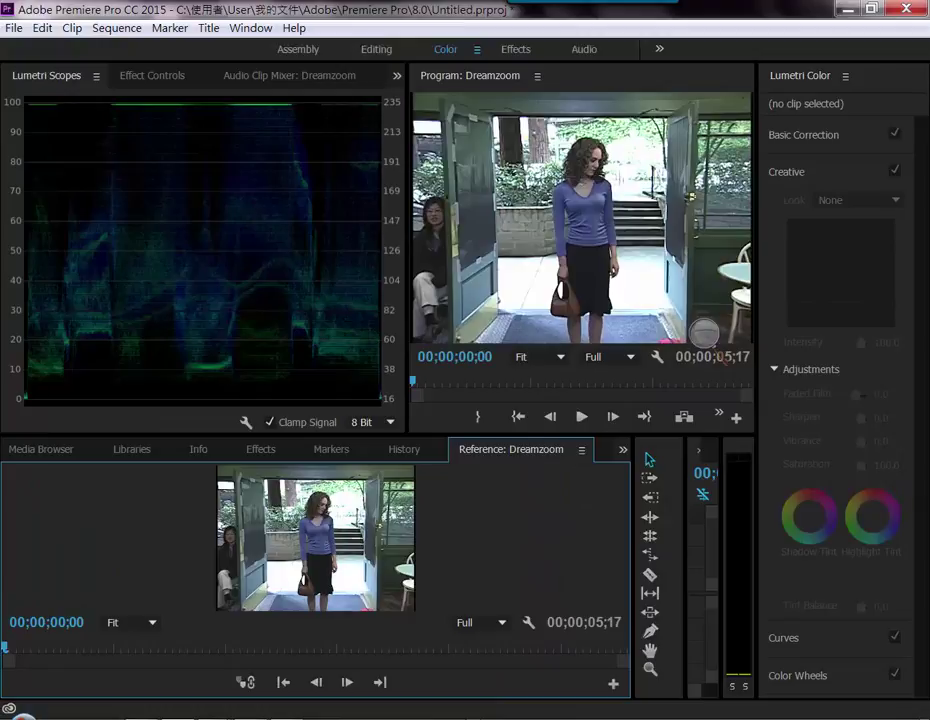
right_click(291, 201)
mouse_move(400, 344)
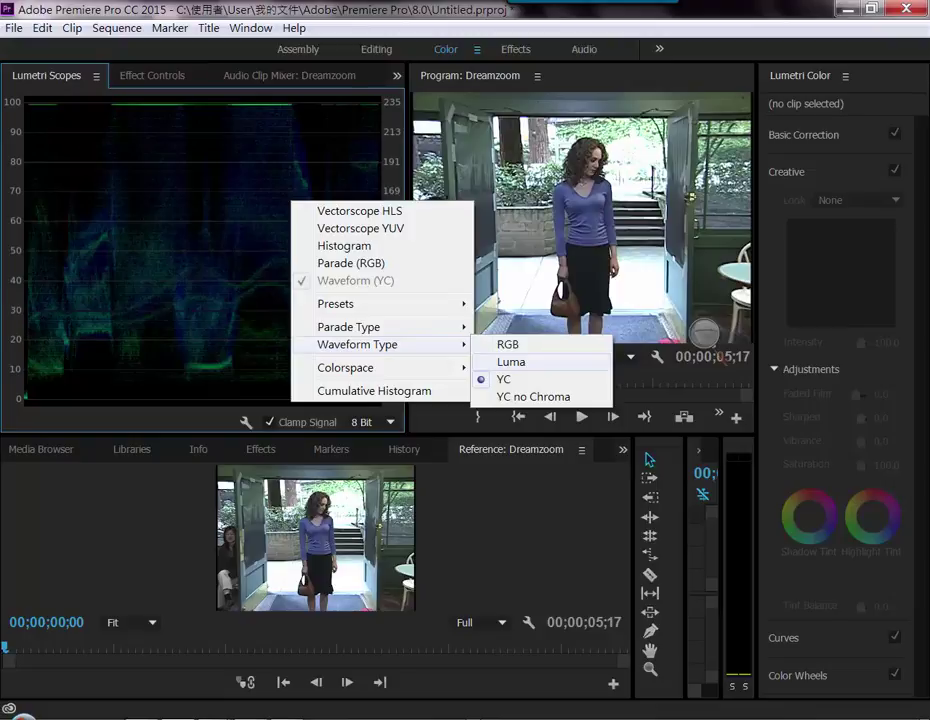
left_click(511, 361)
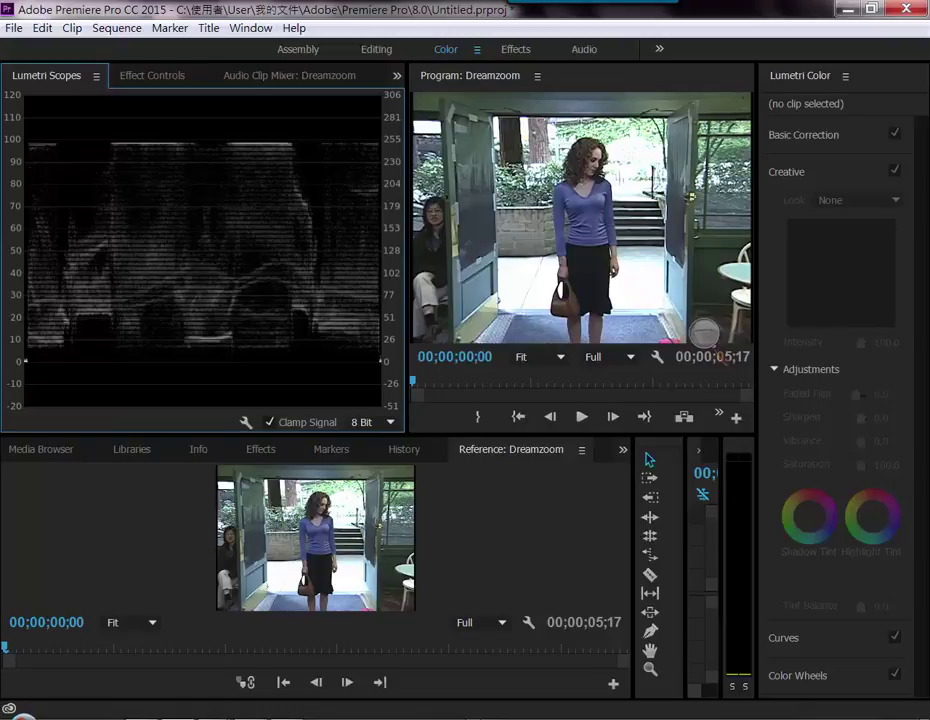
- Bring up the Evernote colour-correction note and scroll to the Fast Color Corrector and Effect Controls screenshots
left_click(311, 615)
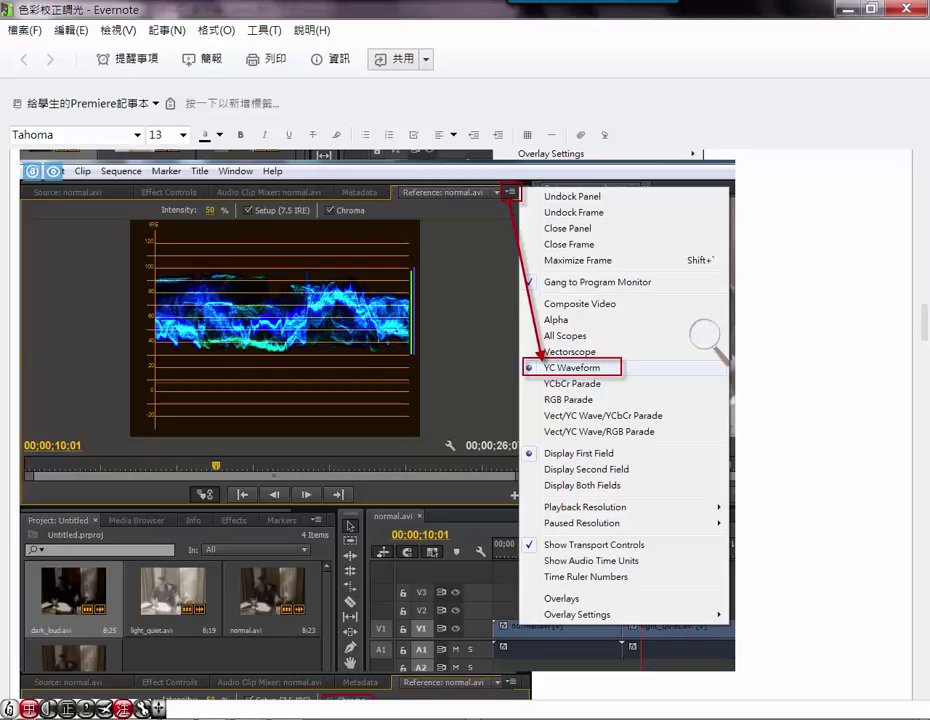
scroll(705, 338, "up", 2)
scroll(705, 338, "up", 5)
scroll(708, 340, "up", 5)
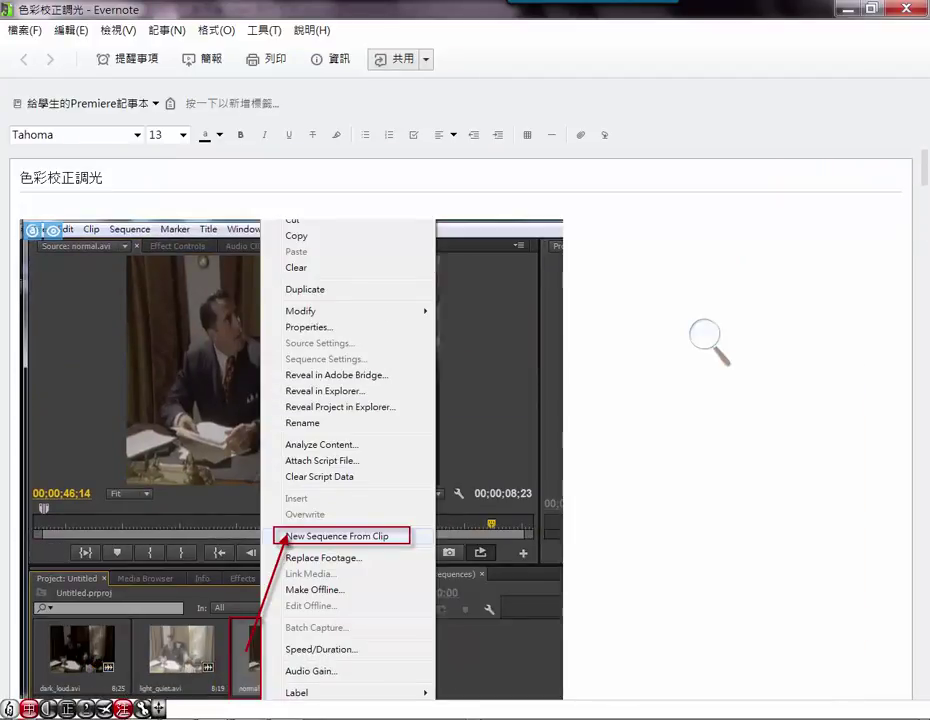
scroll(708, 340, "down", 3)
scroll(708, 340, "down", 10)
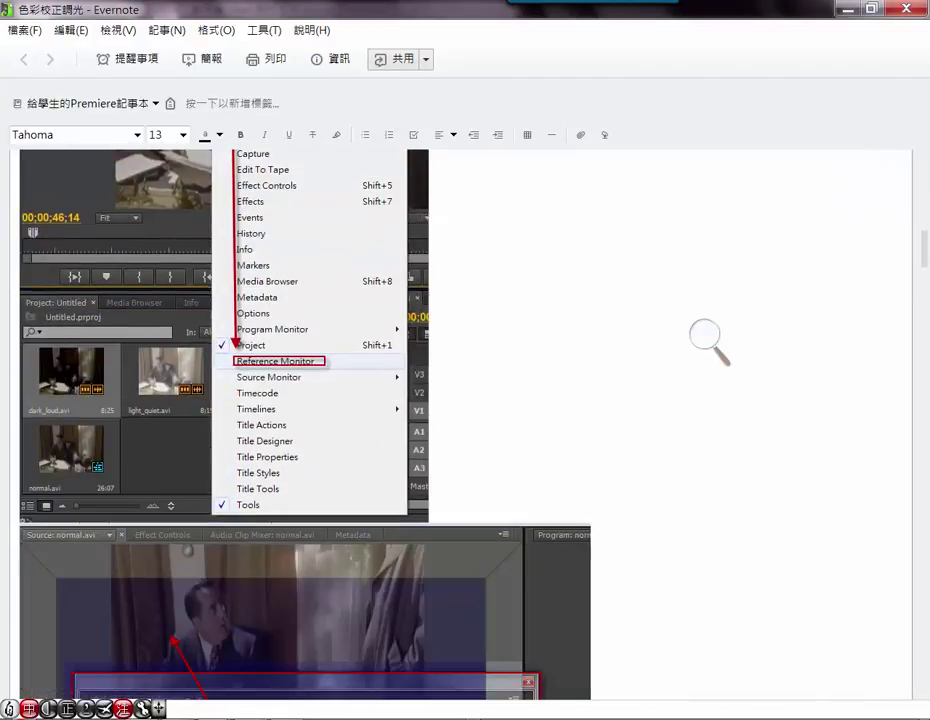
scroll(708, 340, "down", 3)
scroll(708, 340, "down", 10)
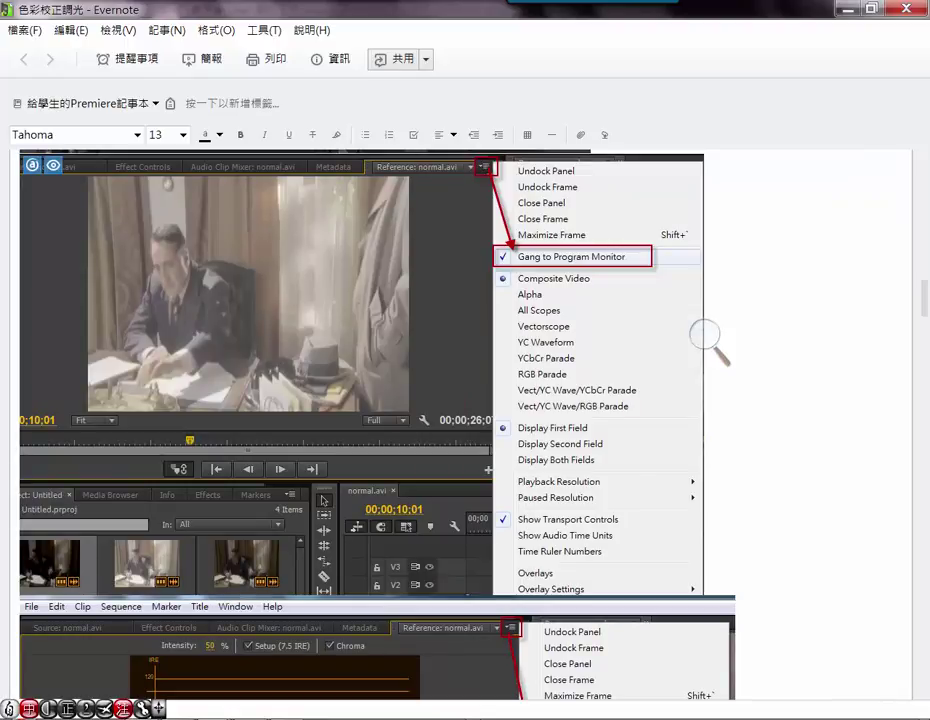
scroll(708, 340, "down", 5)
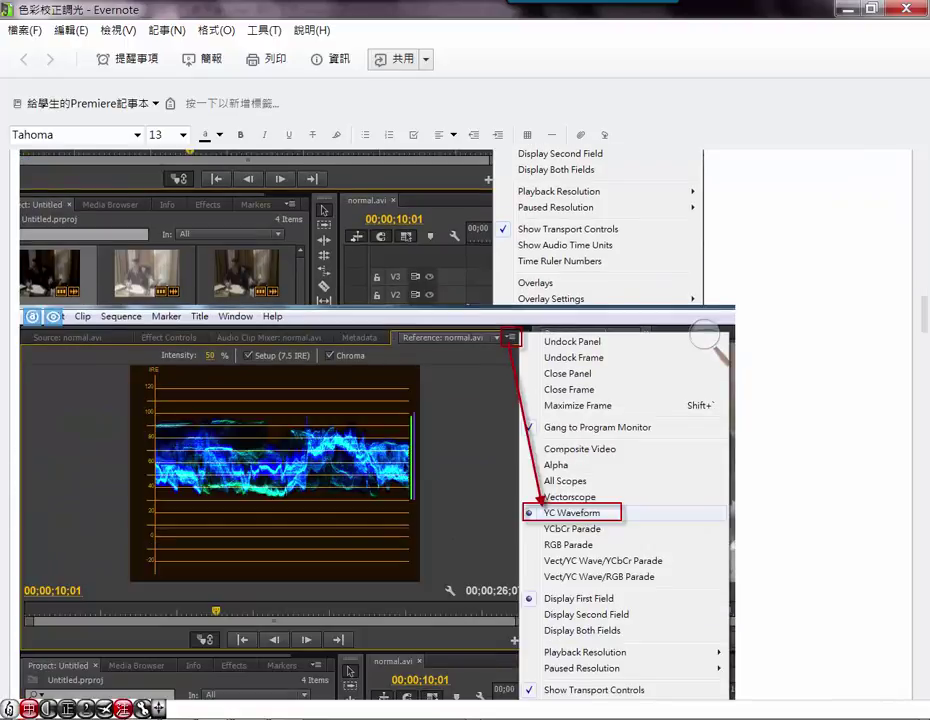
scroll(704, 335, "down", 3)
scroll(704, 335, "down", 1)
scroll(704, 335, "down", 3)
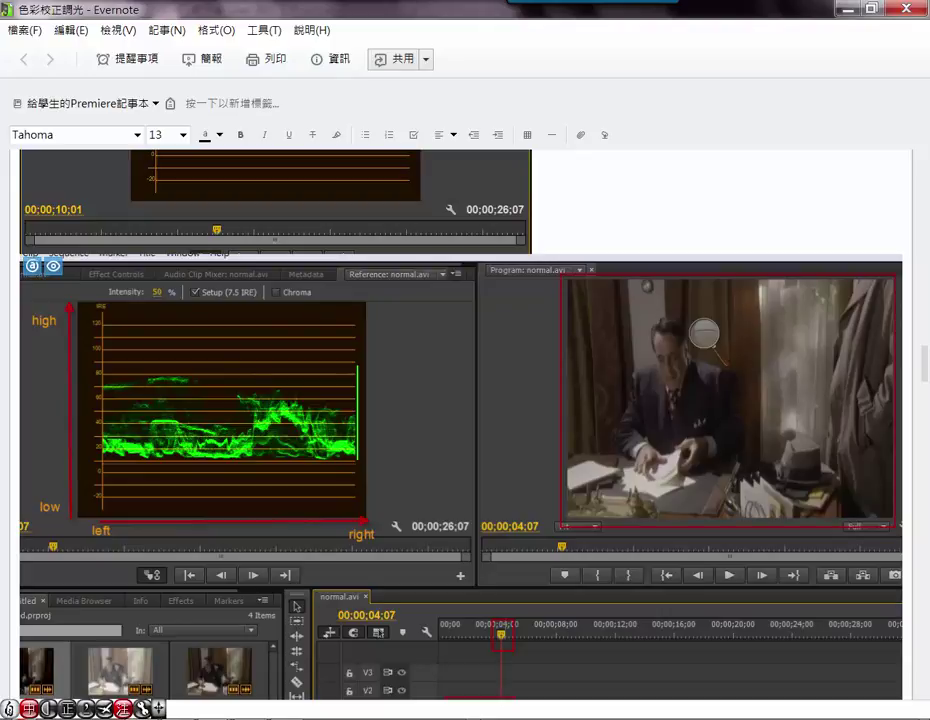
scroll(704, 333, "down", 5)
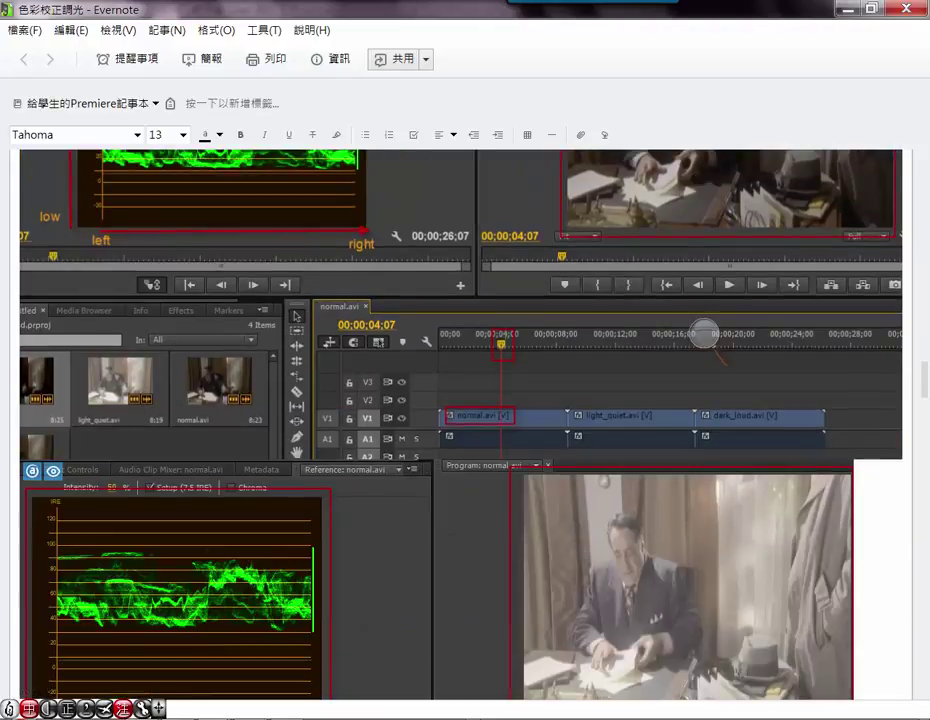
scroll(704, 333, "down", 5)
scroll(704, 335, "down", 5)
scroll(704, 335, "down", 3)
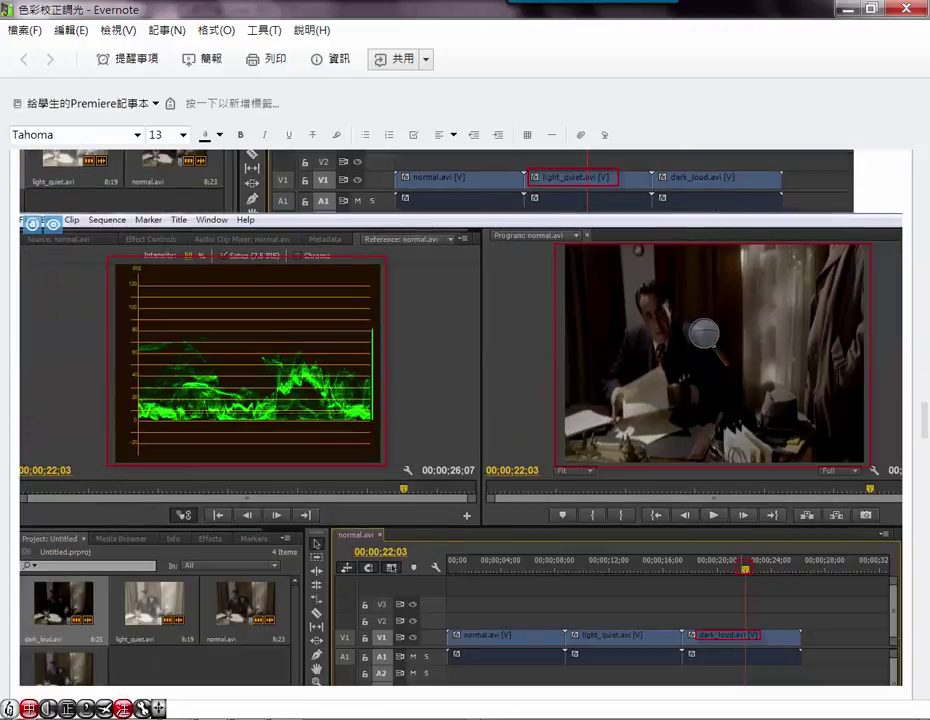
scroll(704, 335, "down", 3)
scroll(704, 334, "down", 7)
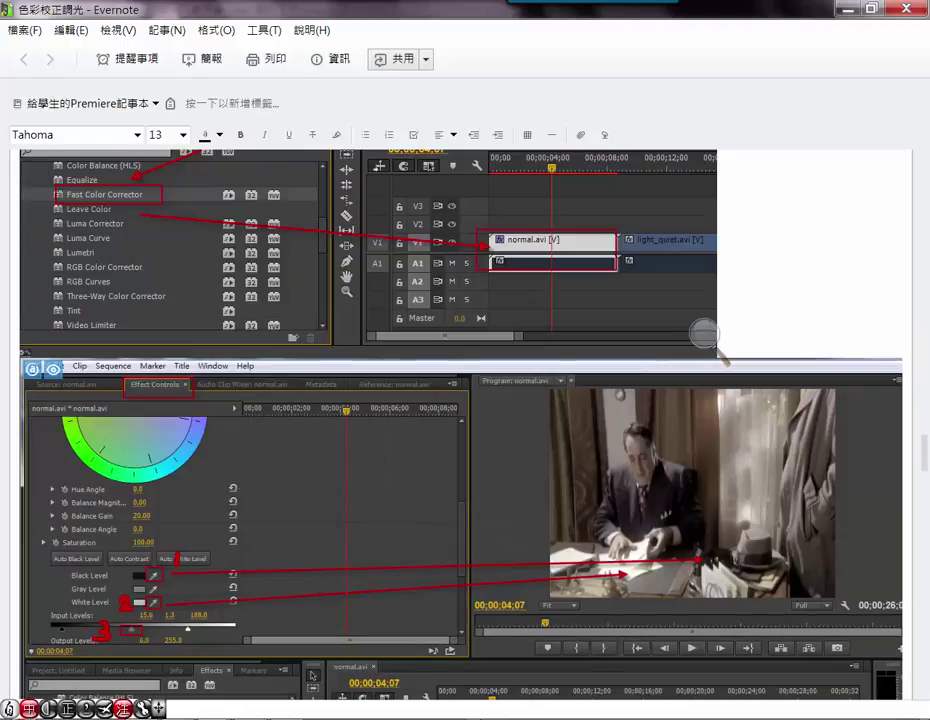
scroll(704, 335, "down", 4)
scroll(704, 335, "down", 1)
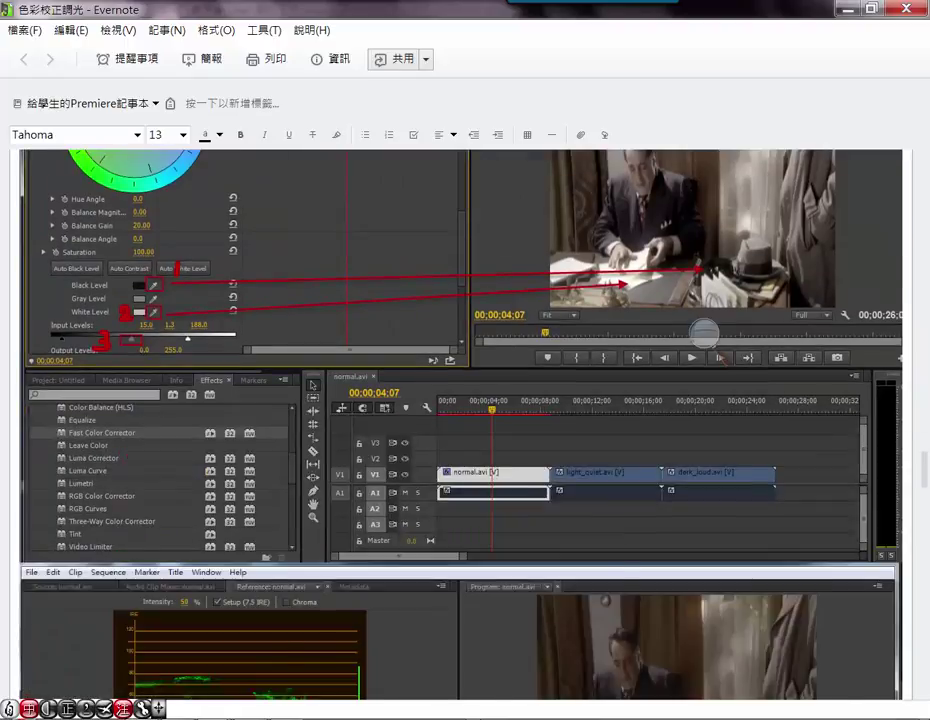
scroll(704, 335, "up", 8)
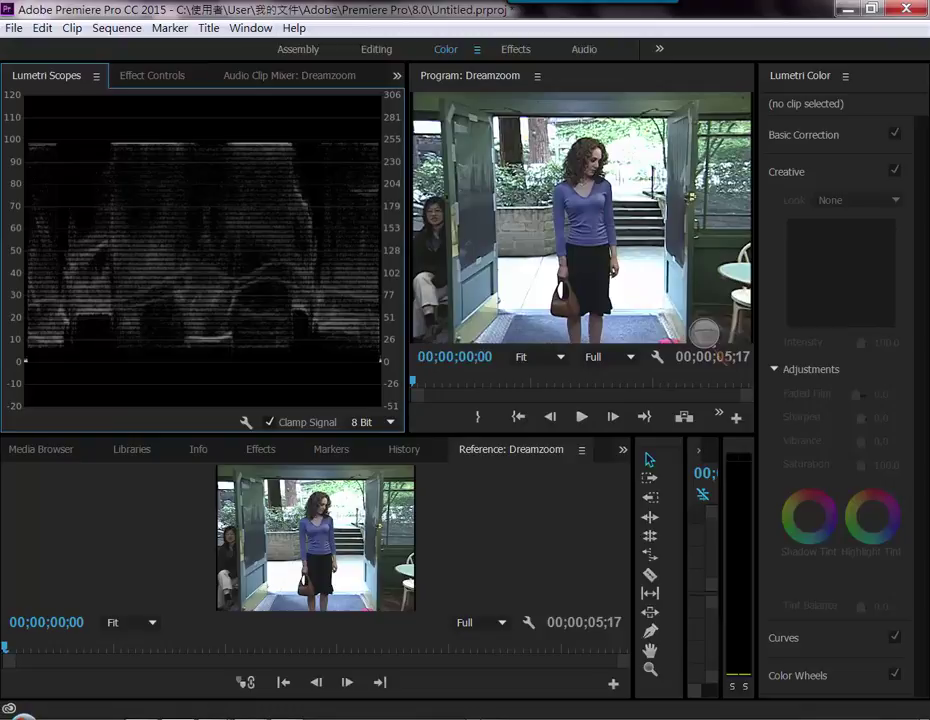
- Show the Effects panel and expand Video Effects > Color Correction to reveal Fast Color Corrector
key("shift+7")
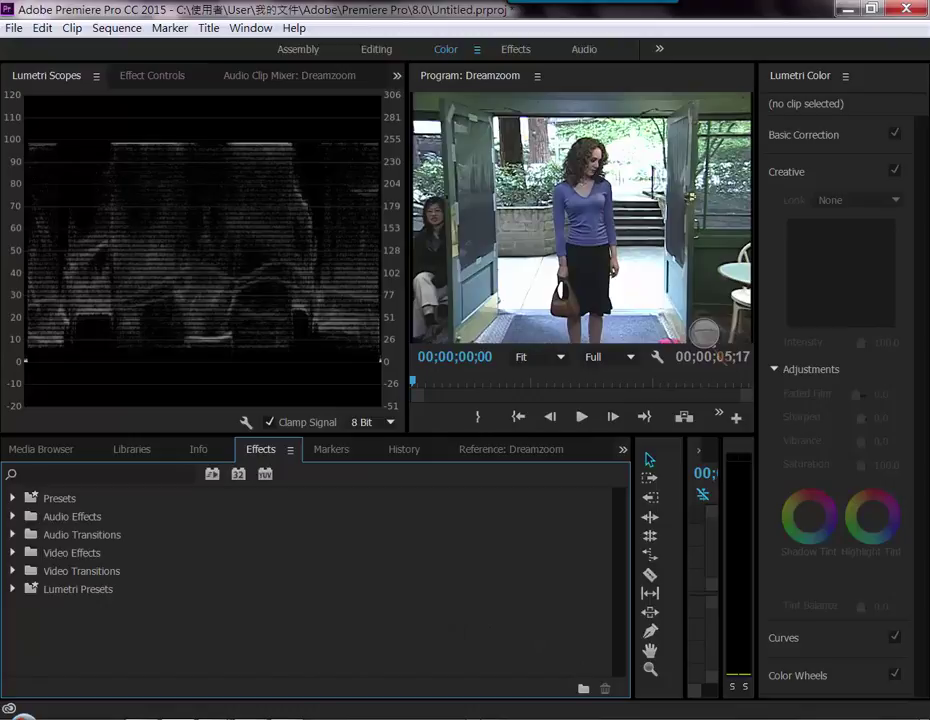
key("alt")
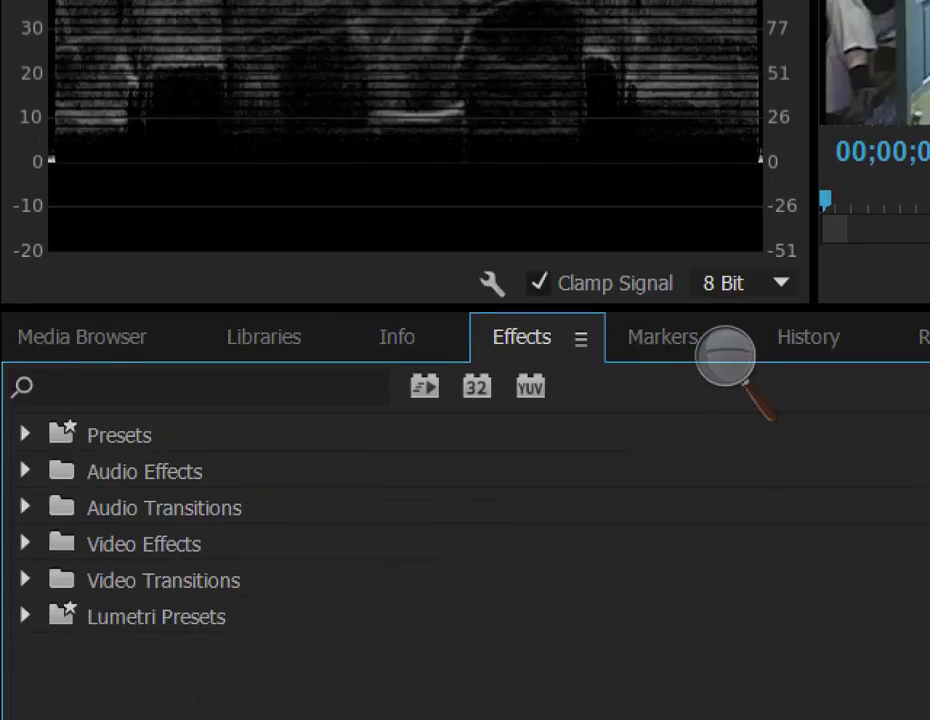
key("Right")
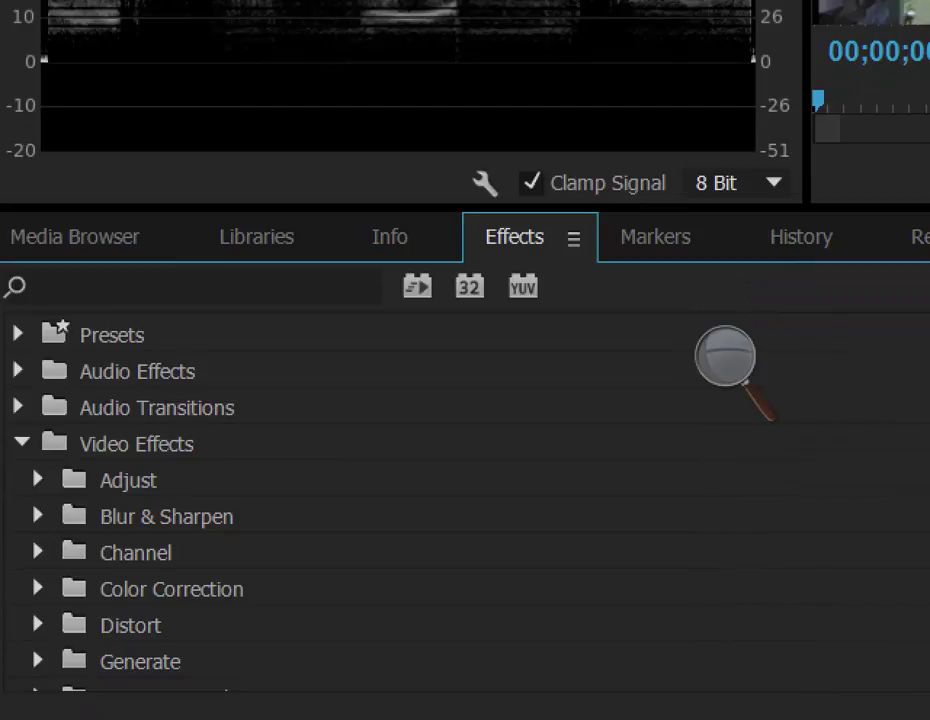
key("Right")
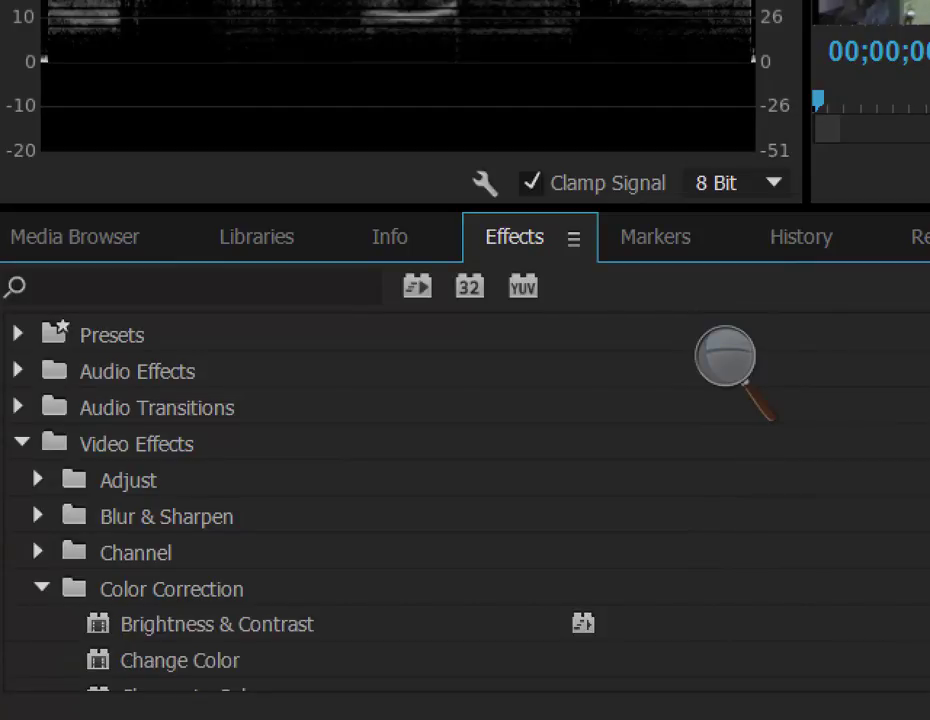
scroll(460, 500, "down", 3)
scroll(460, 500, "up", 1)
scroll(460, 500, "down", 1)
scroll(725, 360, "down", 2)
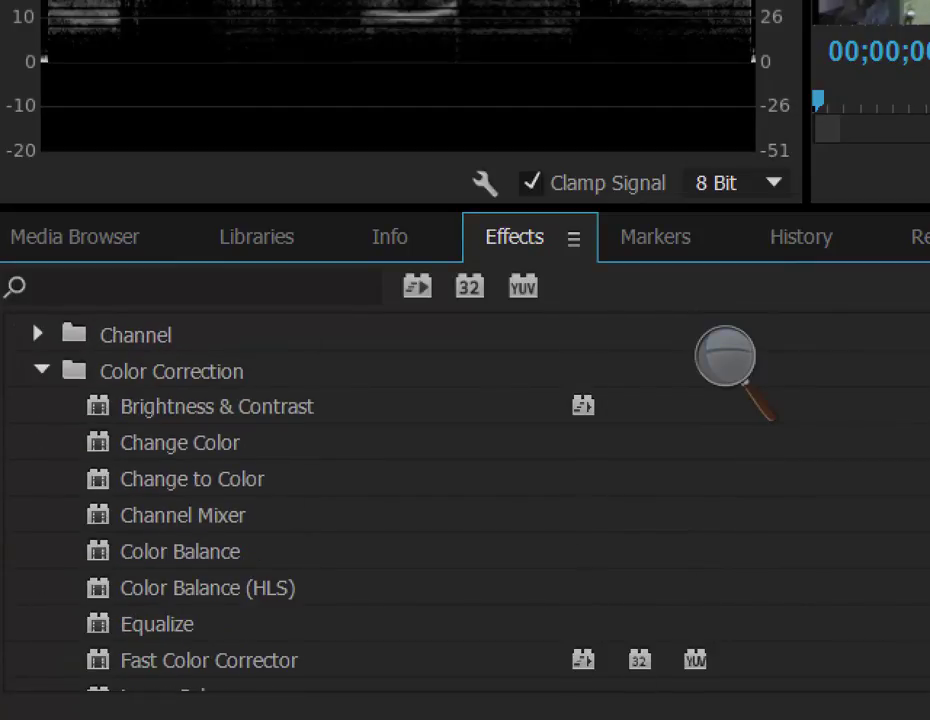
scroll(725, 360, "down", 3)
- Drag Fast Color Corrector onto the Dreamzoom clip on track V1
left_click(209, 479)
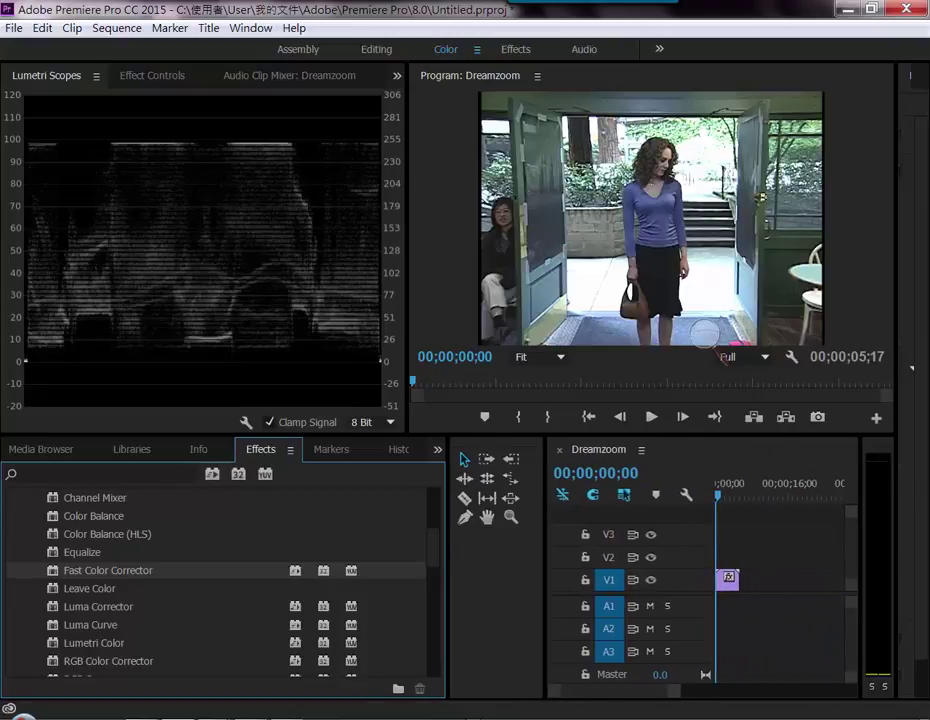
left_click_drag(108, 570, 728, 578)
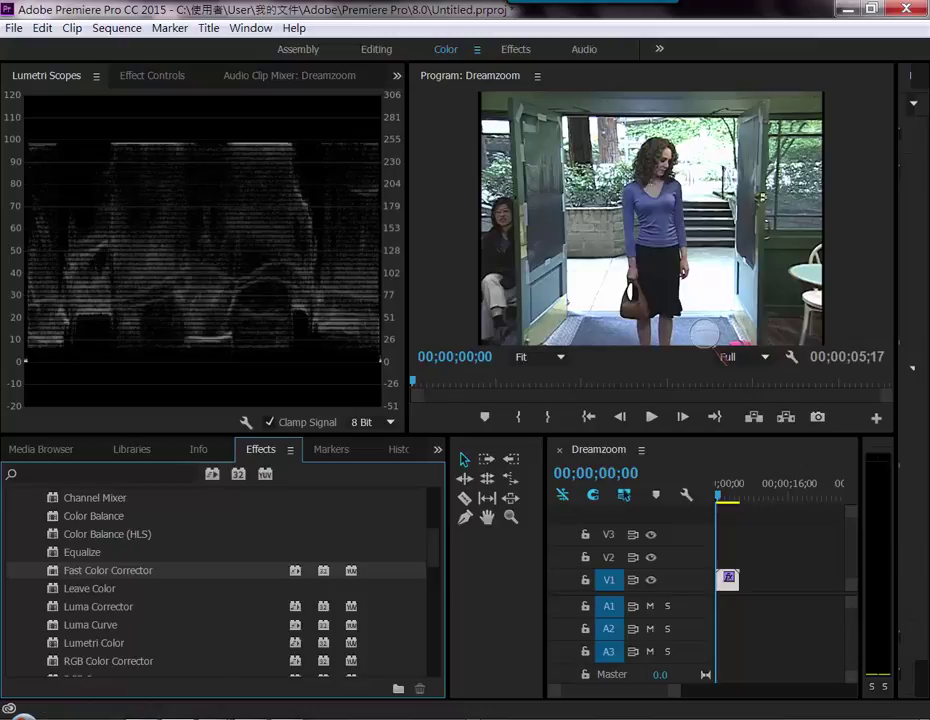
- In the Fast Color Corrector, sample the black and white points from the image, bringing Input White to 255
key("shift+5")
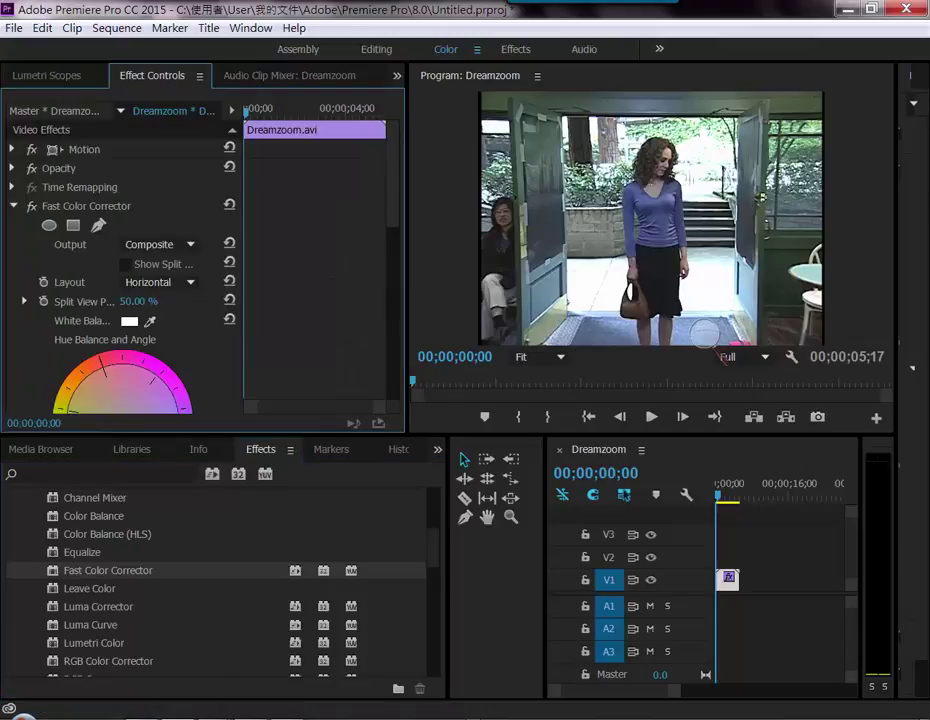
scroll(150, 260, "down", 3)
scroll(150, 260, "down", 2)
scroll(150, 260, "down", 1)
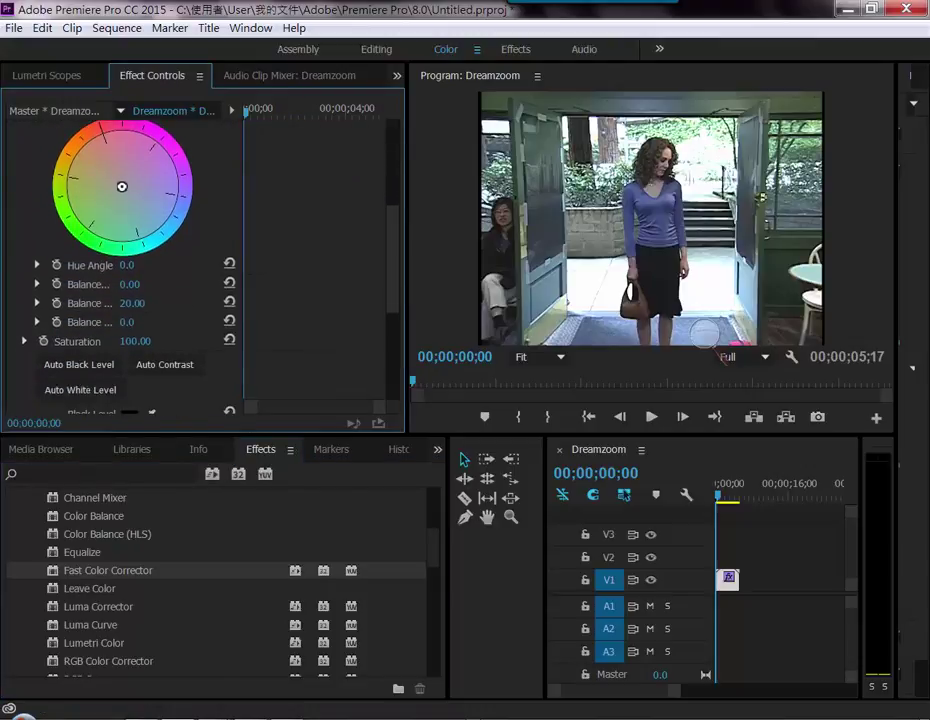
scroll(150, 260, "down", 4)
scroll(150, 260, "down", 1)
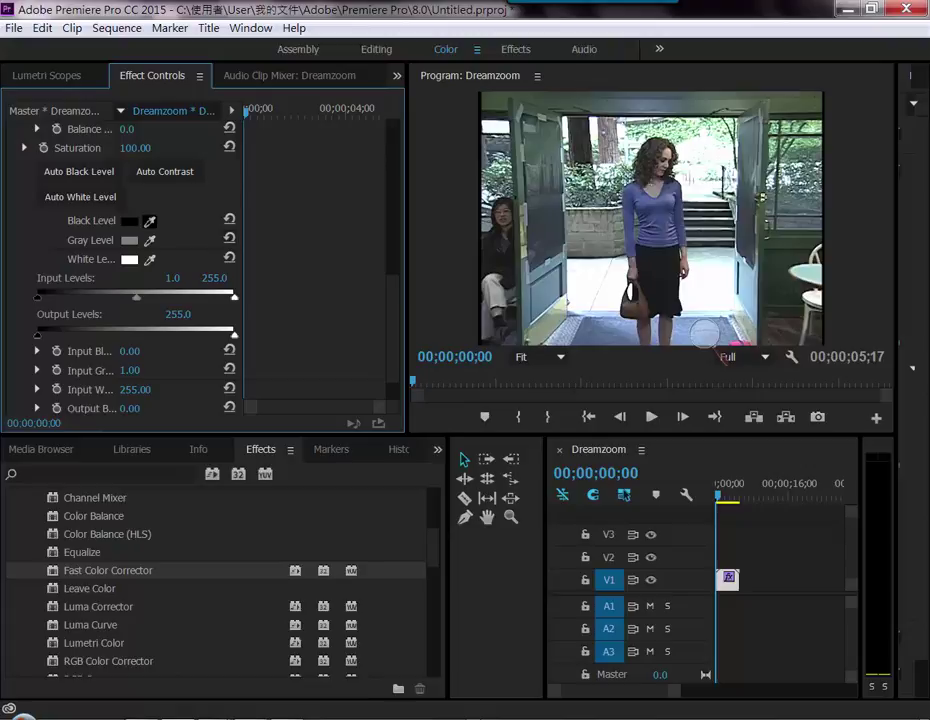
left_click(150, 220)
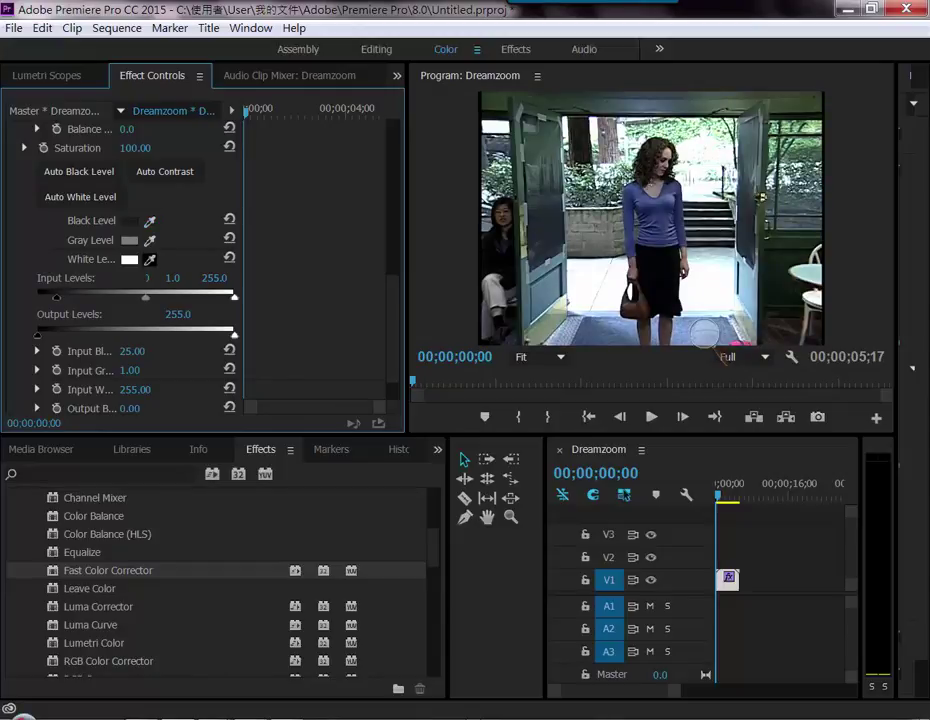
left_click(150, 259)
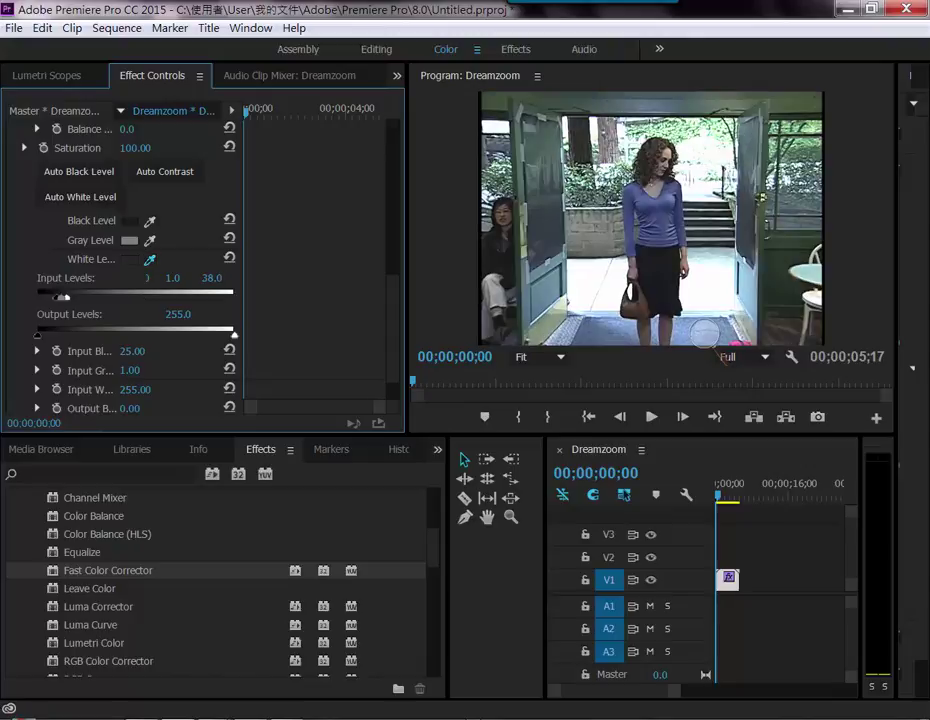
left_click(705, 333)
left_click(705, 333)
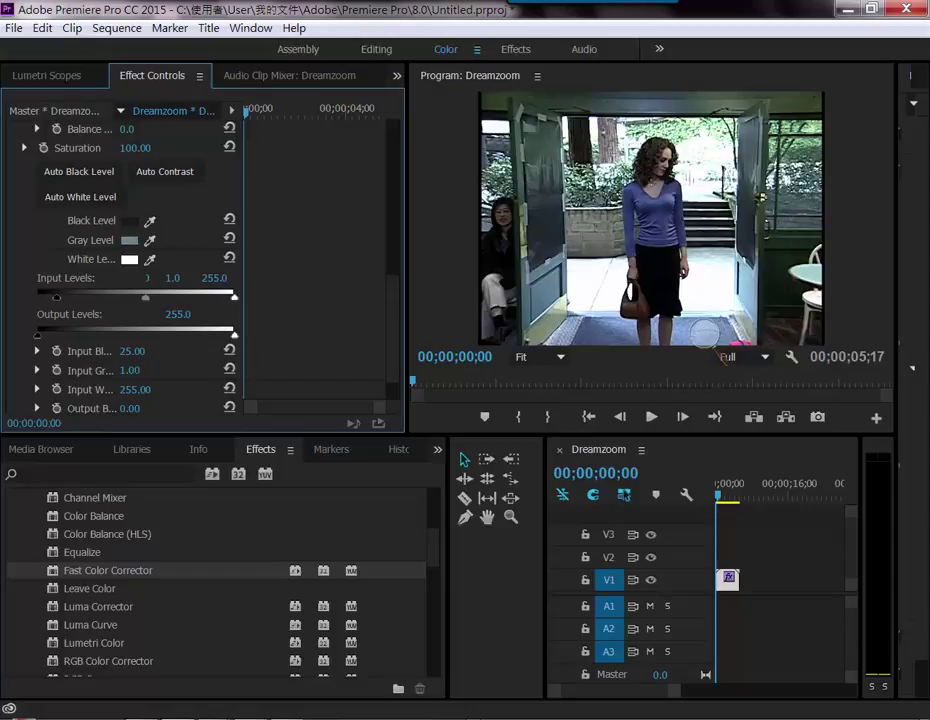
- Resample the gray point until midtones reach 1.41, then raise Input Black to 36.43
left_click(705, 333)
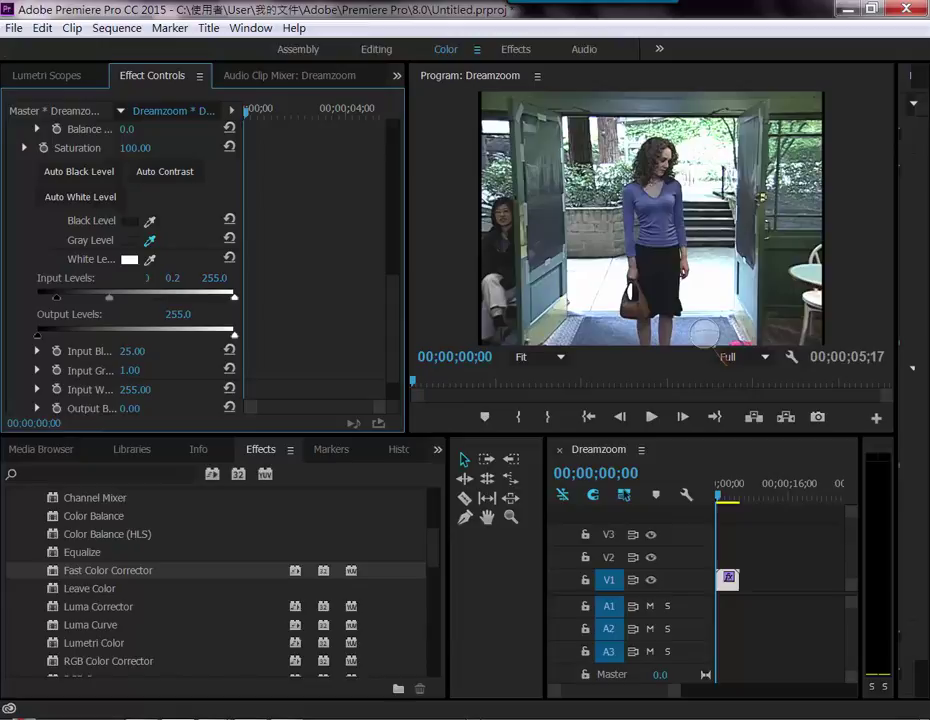
left_click(705, 333)
left_click(705, 333)
left_click(705, 333)
left_click(705, 333)
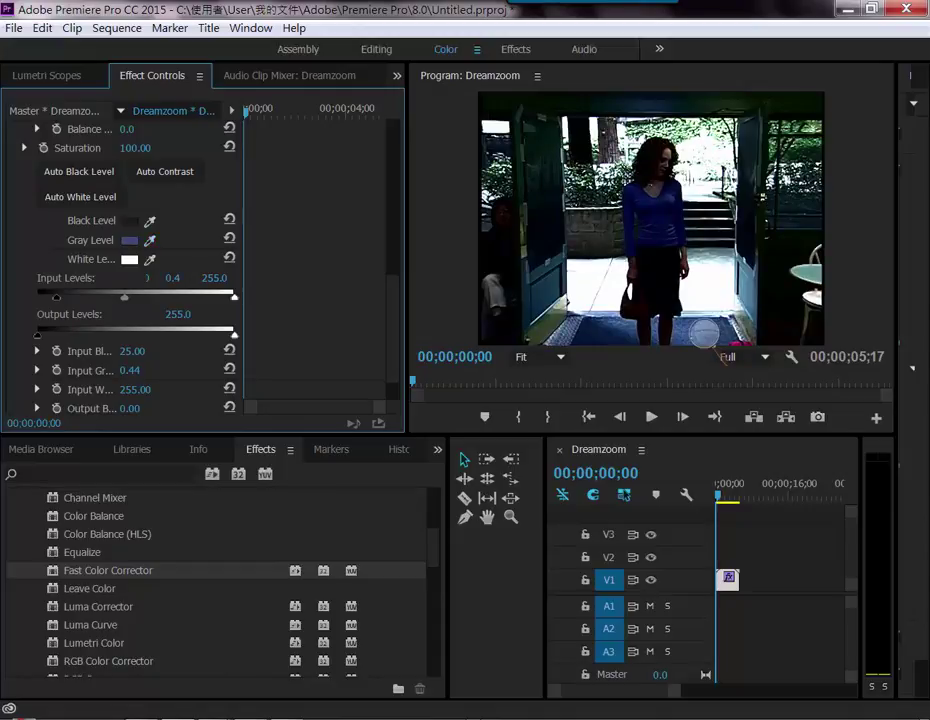
left_click(705, 333)
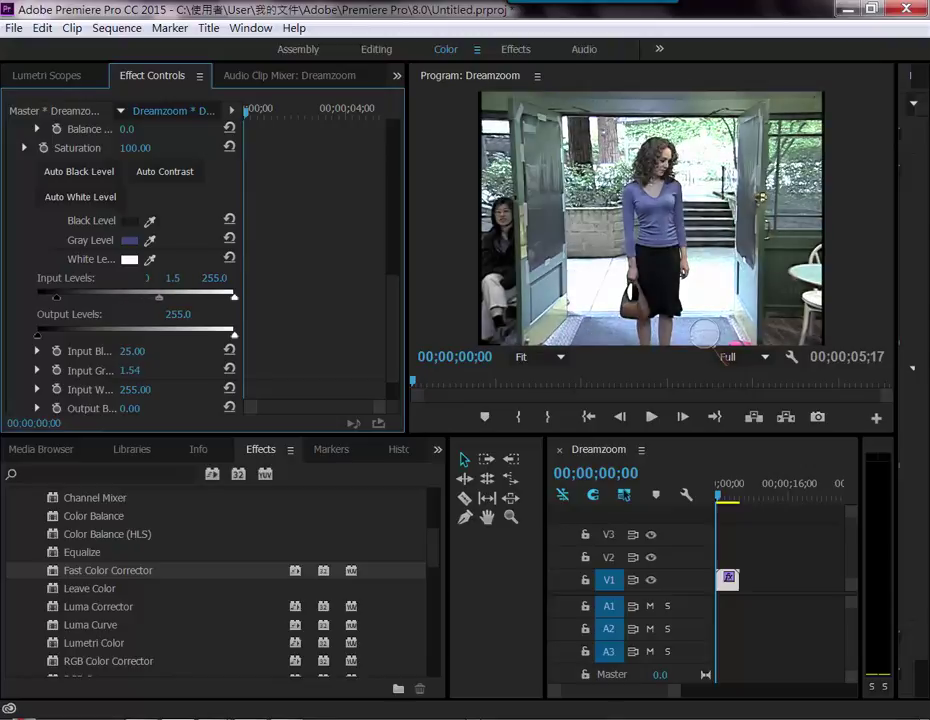
left_click(705, 333)
left_click(705, 333)
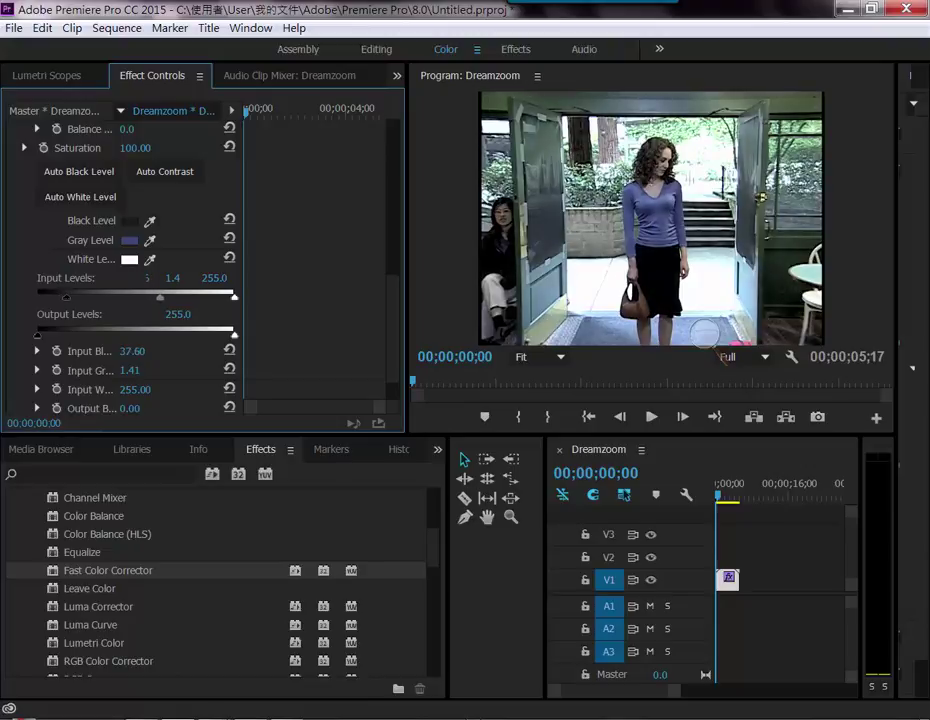
left_click(705, 333)
mouse_move(88, 709)
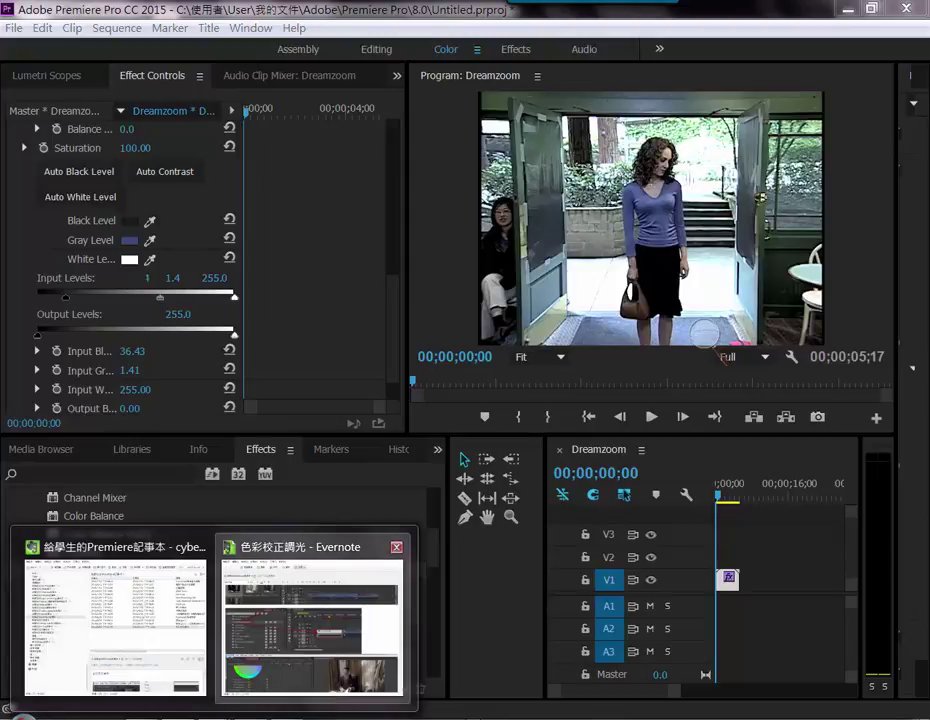
left_click(311, 623)
scroll(705, 333, "down", 2)
scroll(703, 333, "down", 3)
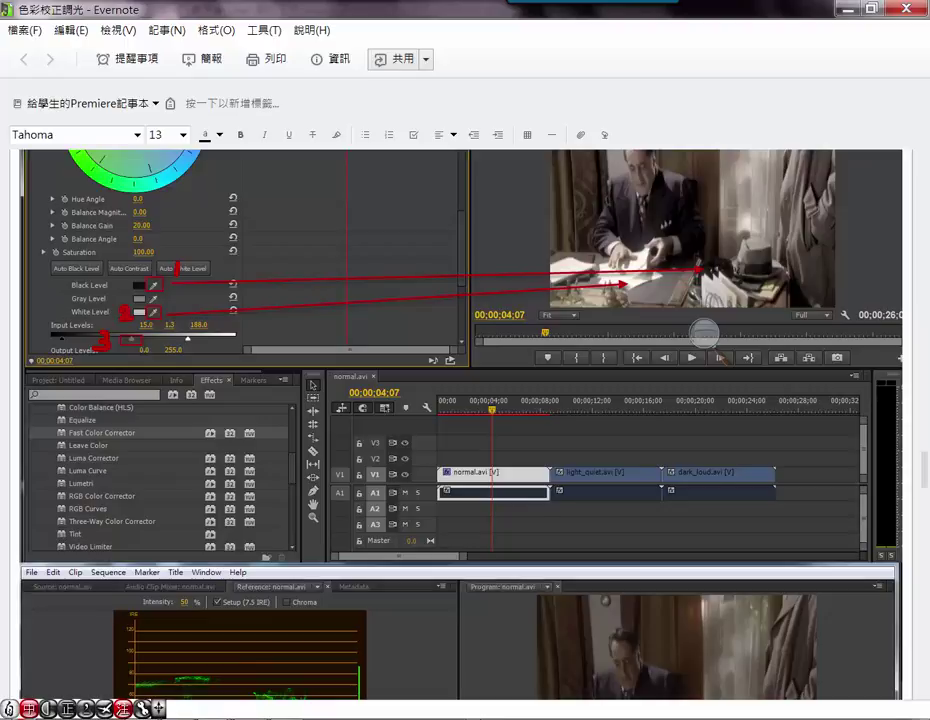
scroll(460, 420, "down", 5)
scroll(460, 420, "up", 5)
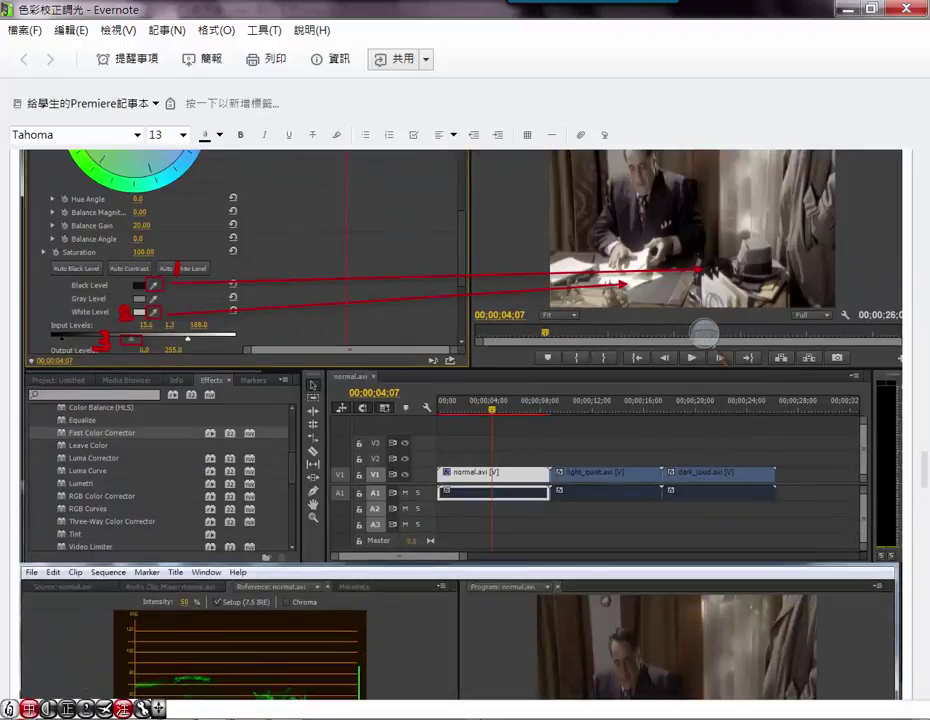
scroll(460, 425, "down", 5)
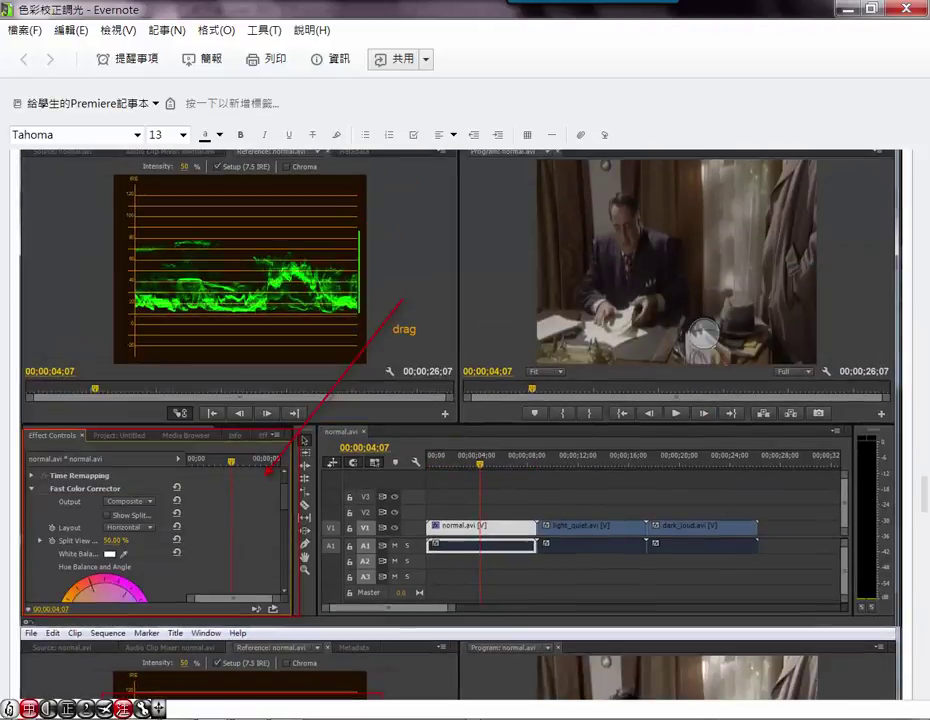
scroll(460, 425, "down", 5)
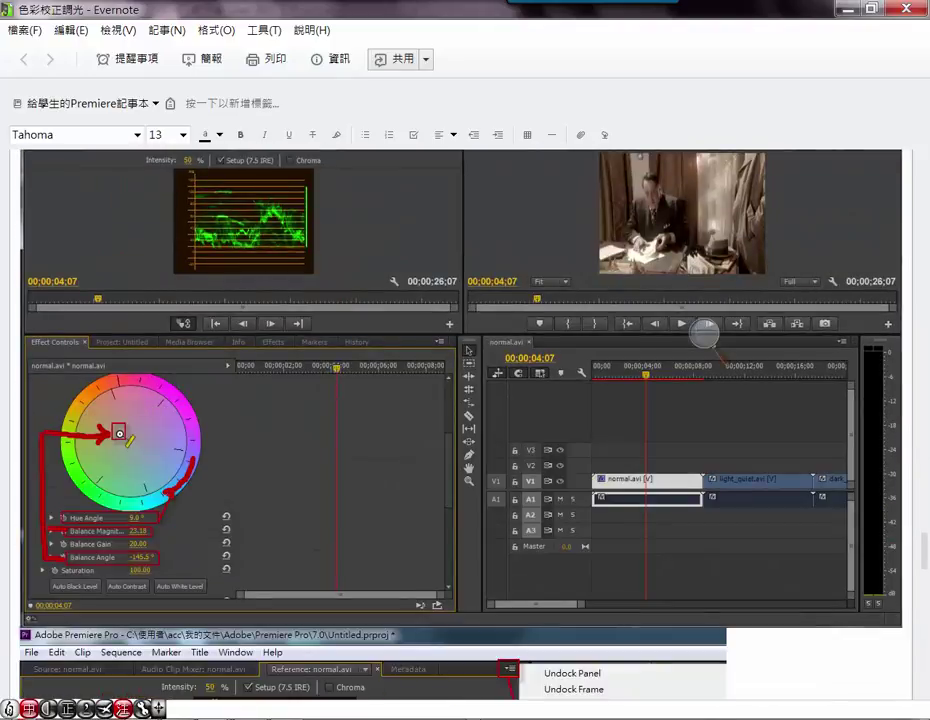
scroll(460, 425, "up", 5)
scroll(460, 425, "up", 5)
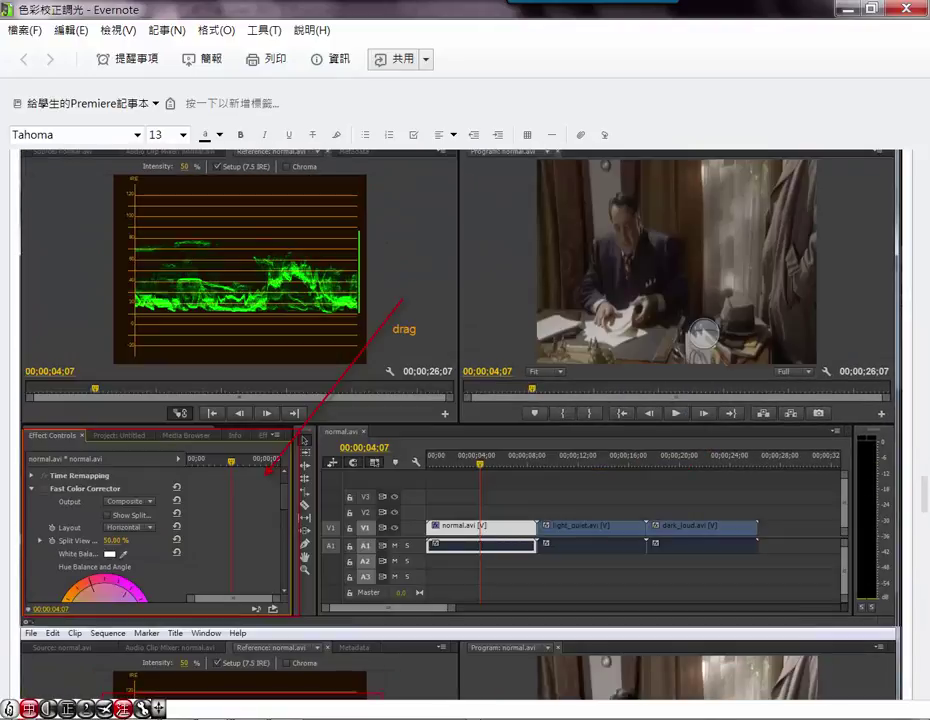
scroll(460, 425, "up", 3)
scroll(460, 425, "up", 3)
scroll(460, 425, "down", 3)
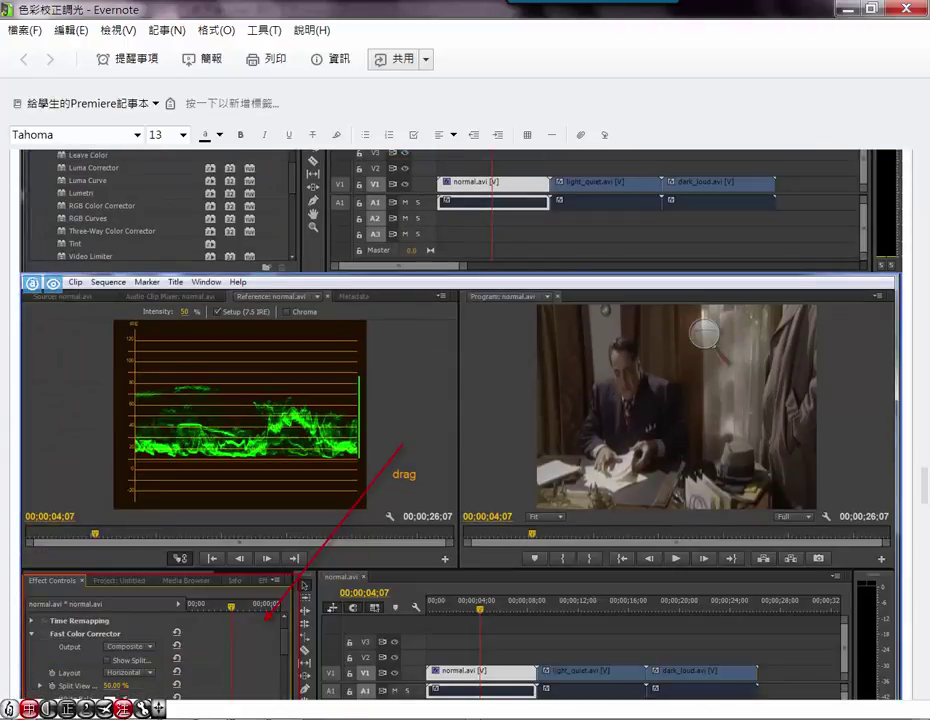
scroll(460, 425, "down", 2)
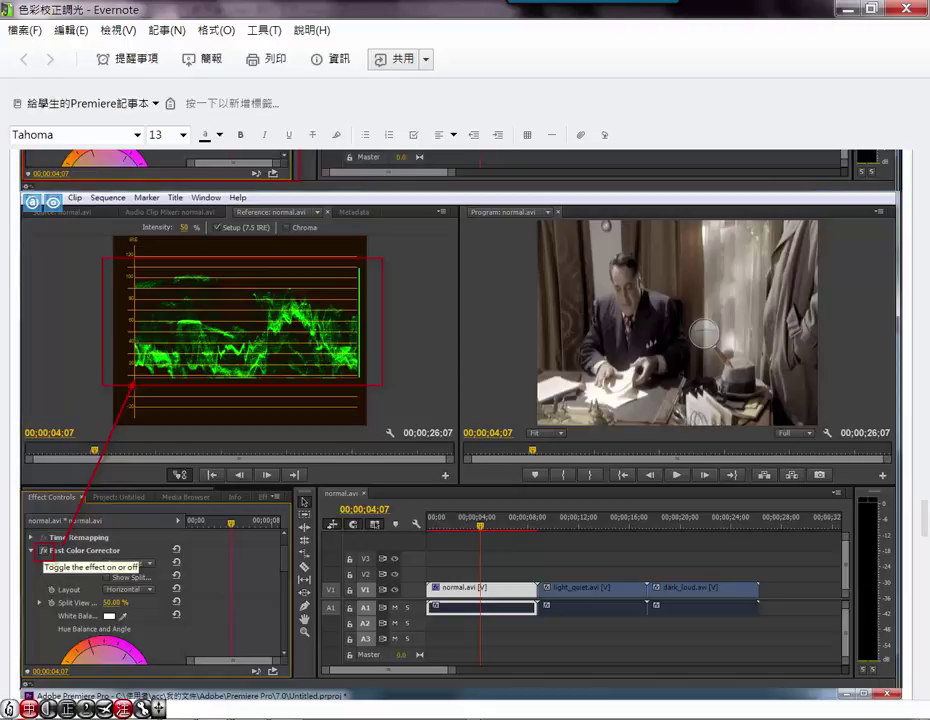
scroll(704, 333, "down", 6)
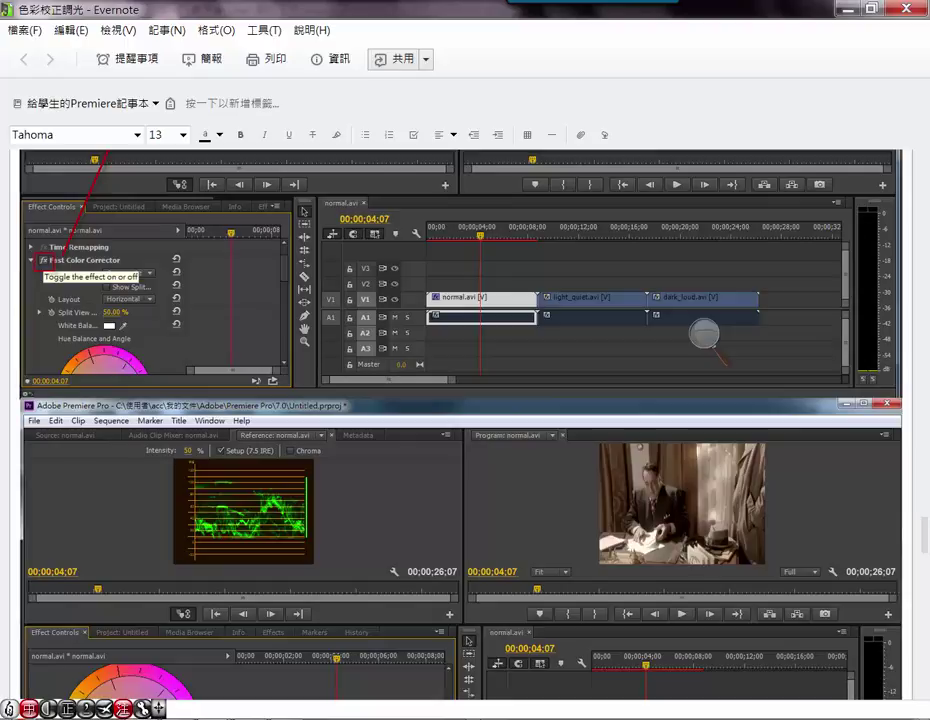
scroll(704, 333, "down", 10)
scroll(704, 335, "down", 9)
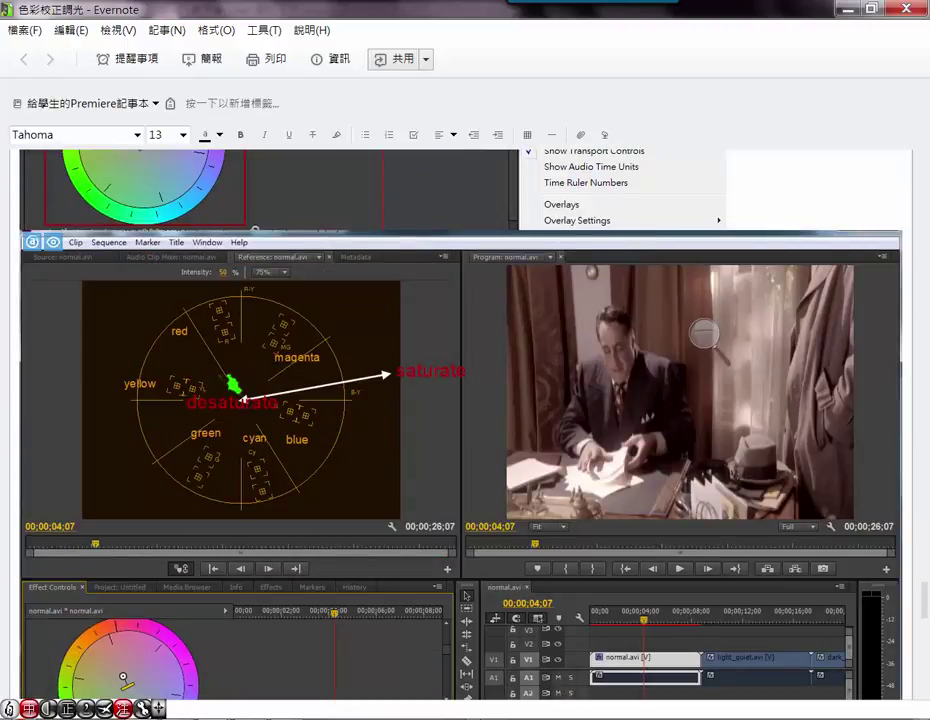
scroll(704, 335, "up", 6)
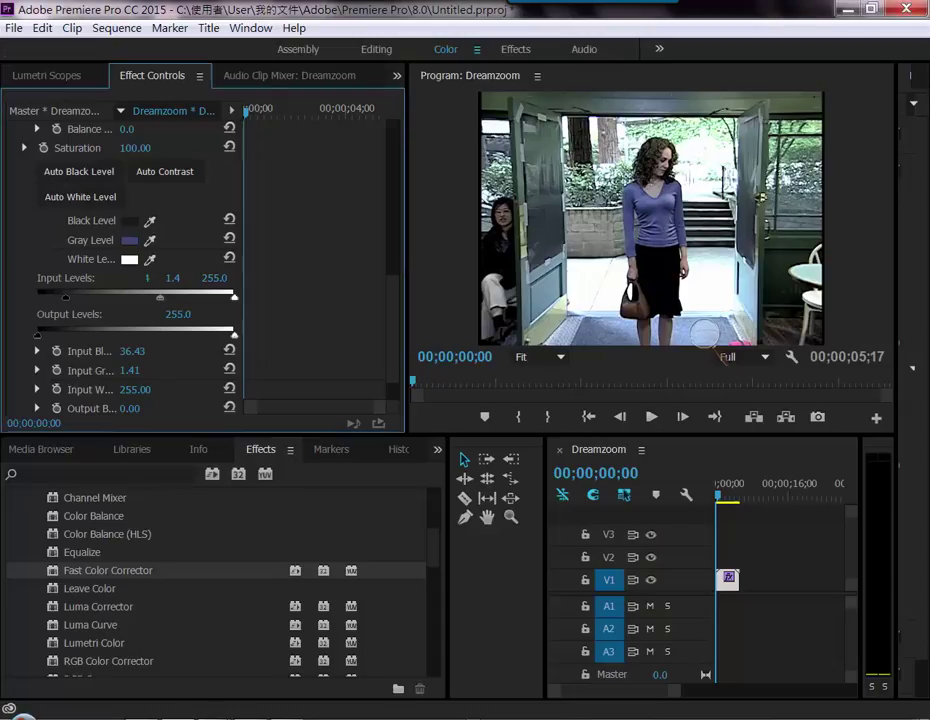
- Bring Lumetri Scopes forward showing Dreamzoom's Luma waveform and call up the scope-type menu
scroll(200, 260, "down", 1)
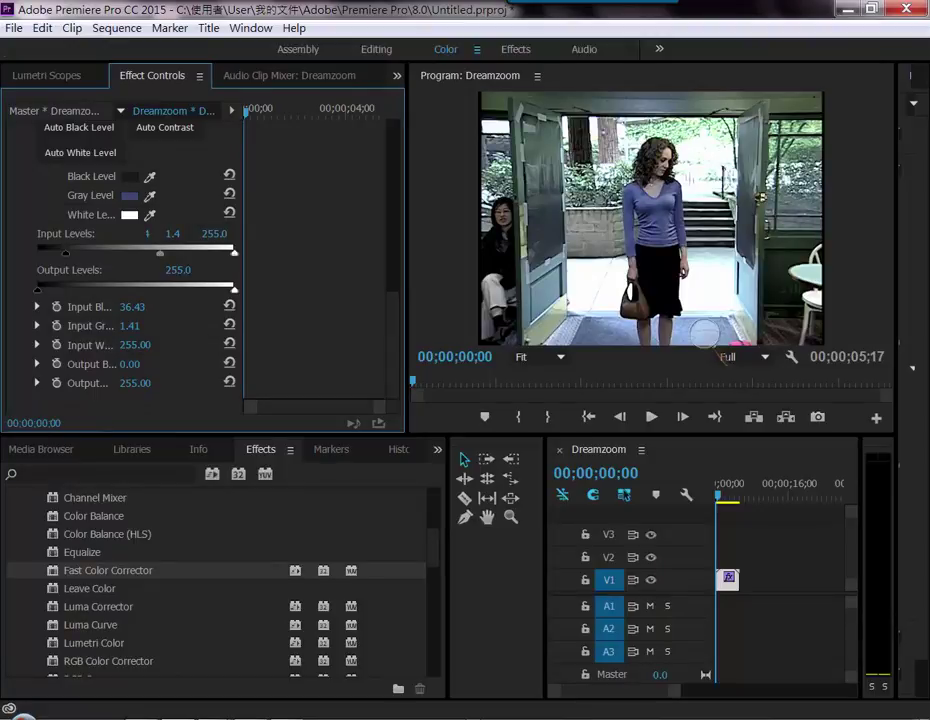
left_click(46, 75)
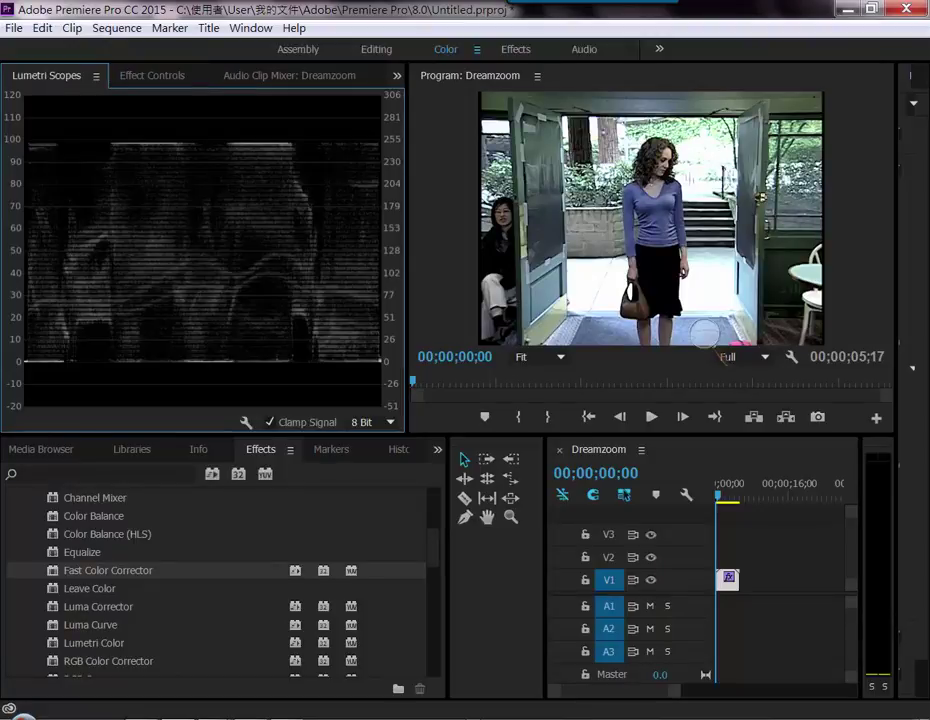
right_click(241, 174)
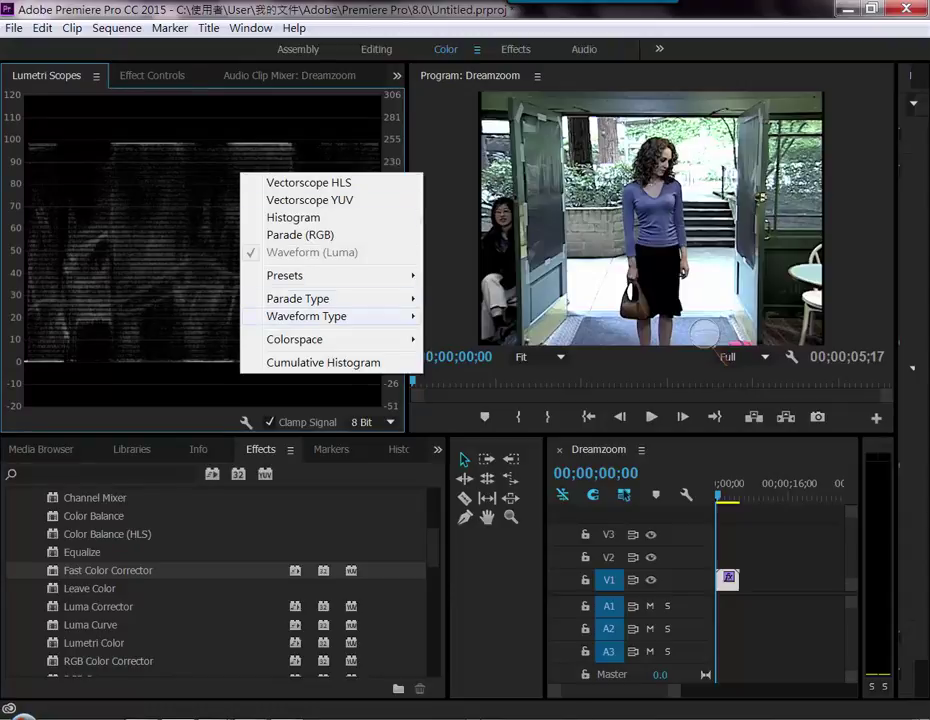
- Add Vectorscope HLS and Vectorscope YUV alongside the Luma waveform, then return to Effect Controls
left_click(310, 182)
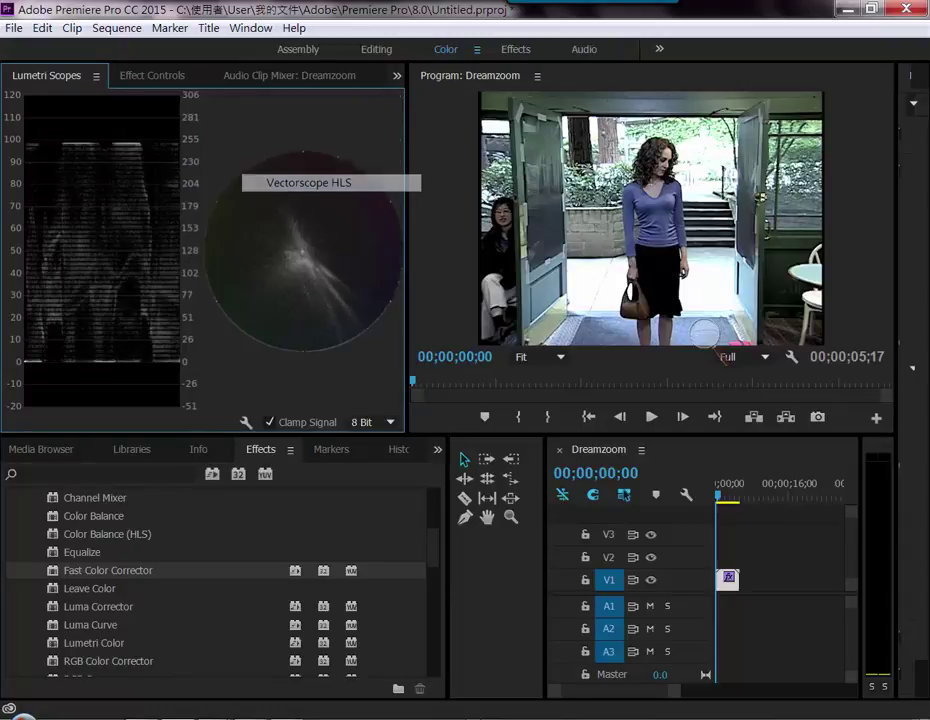
right_click(306, 244)
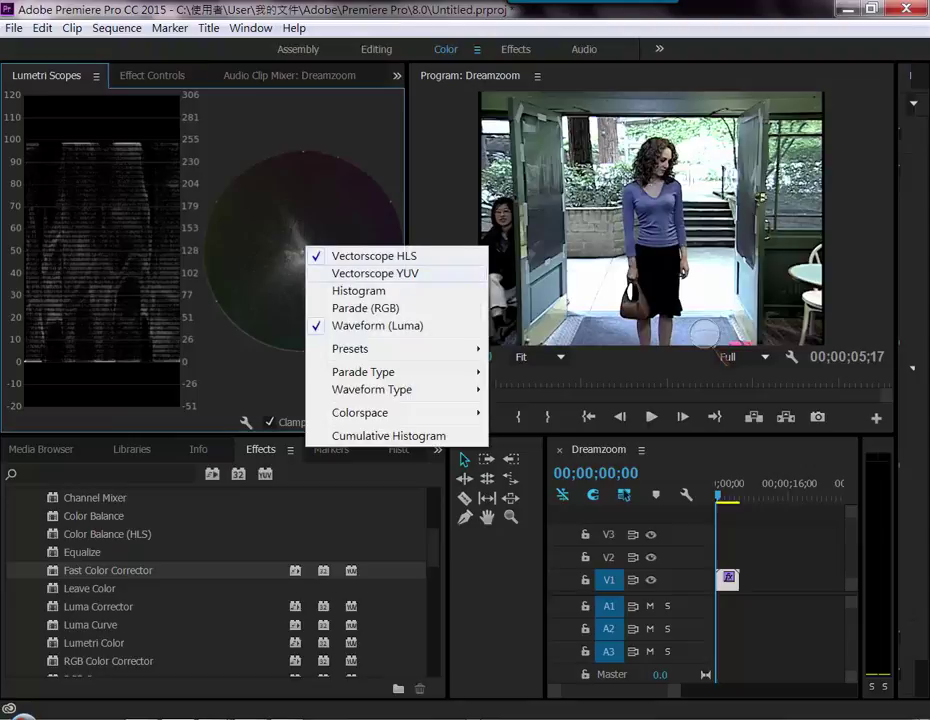
left_click(355, 272)
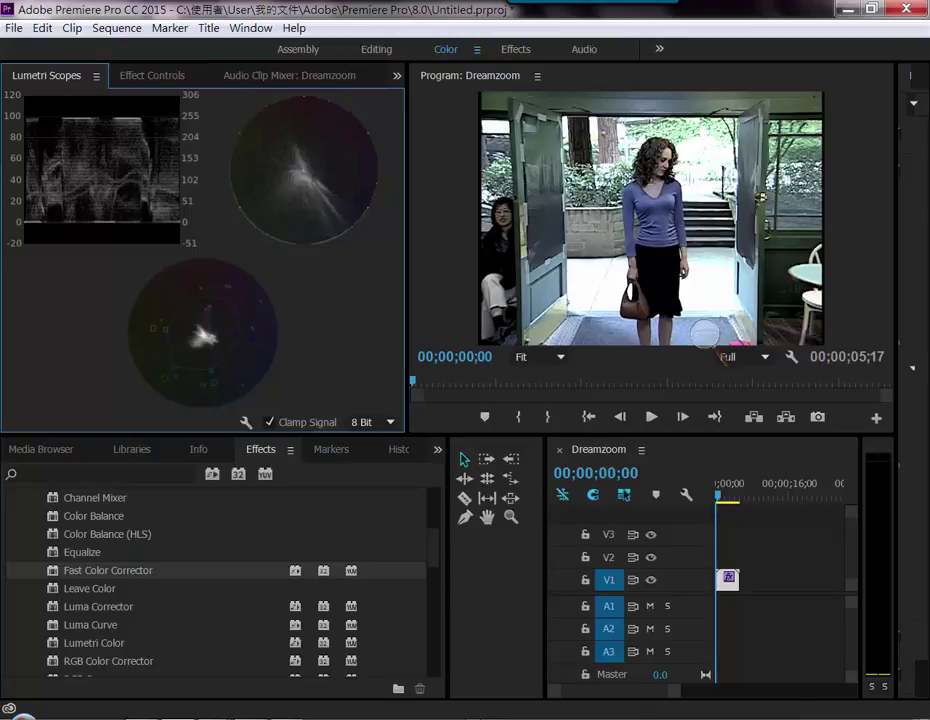
key("shift+5")
- Swing Hue Balance strongly toward red, check the scopes, then pull it back to 37.09 at 142.9°
scroll(120, 260, "up", 2)
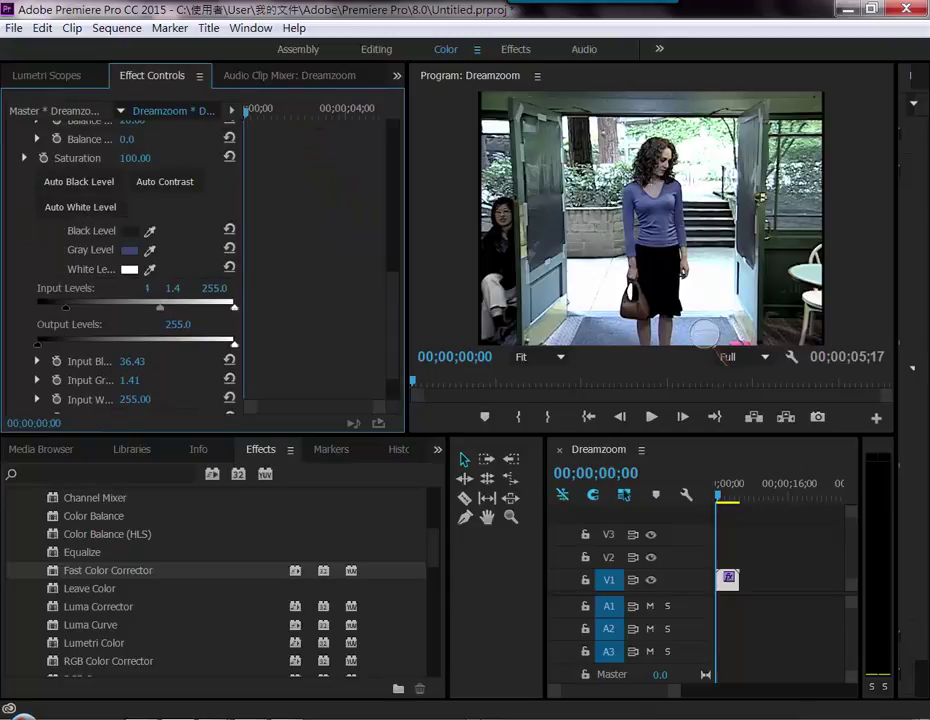
scroll(120, 260, "up", 1)
scroll(120, 260, "up", 1)
scroll(120, 260, "up", 5)
scroll(120, 260, "up", 1)
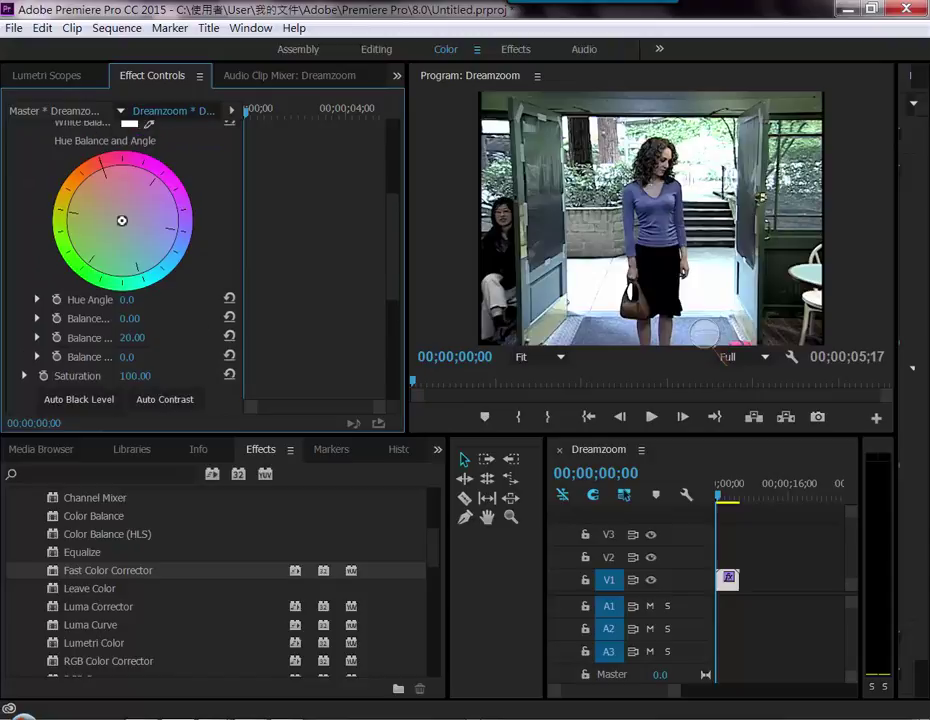
mouse_move(122, 220)
left_mouse_down()
mouse_move(90, 195)
mouse_move(105, 172)
left_mouse_up()
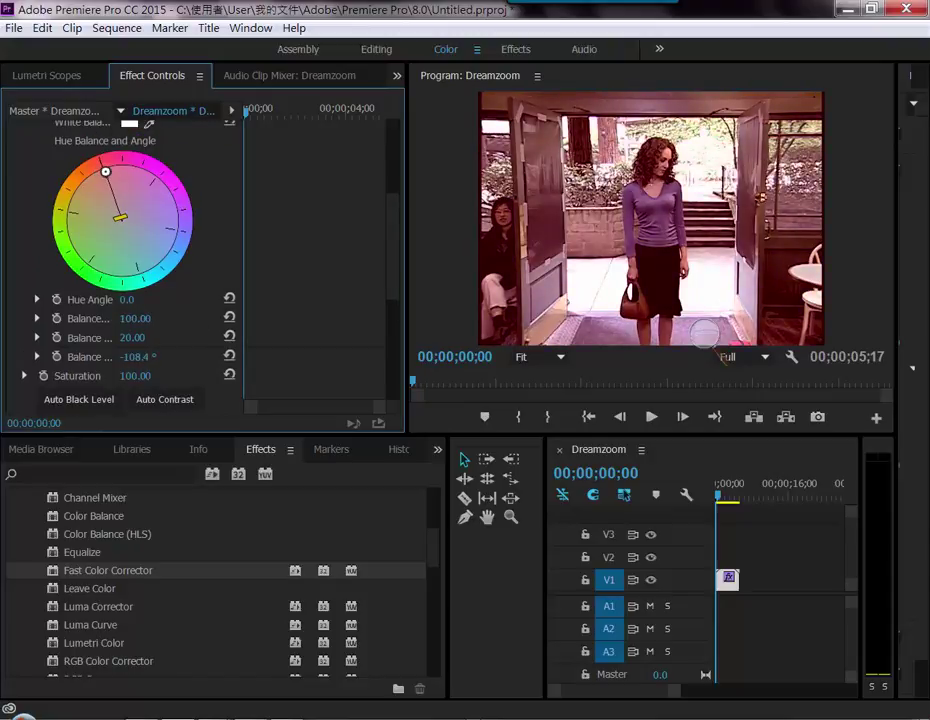
left_click(46, 75)
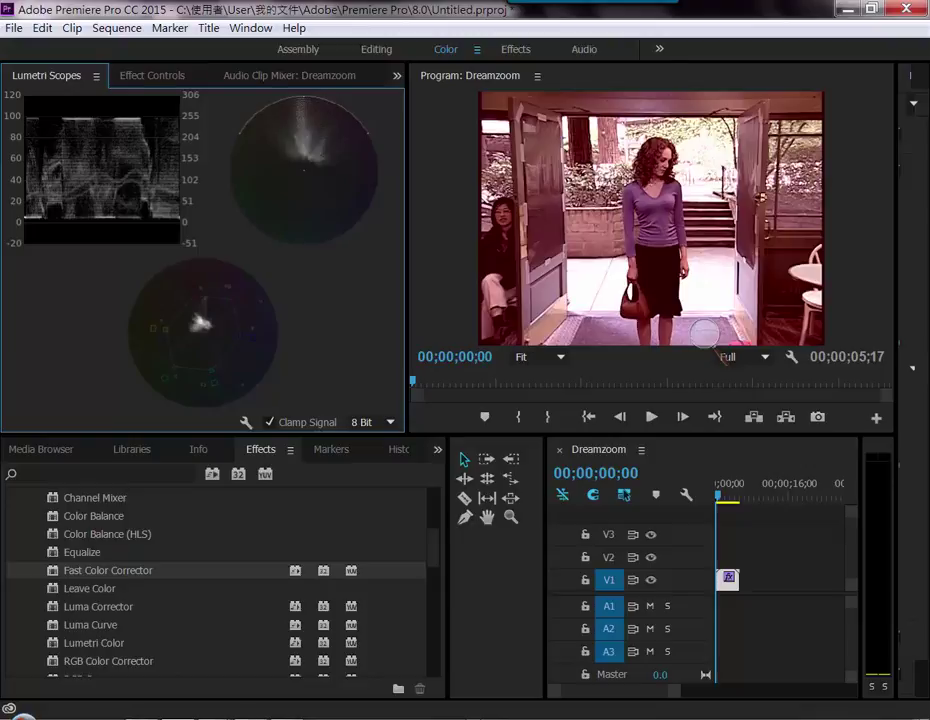
key("shift+5")
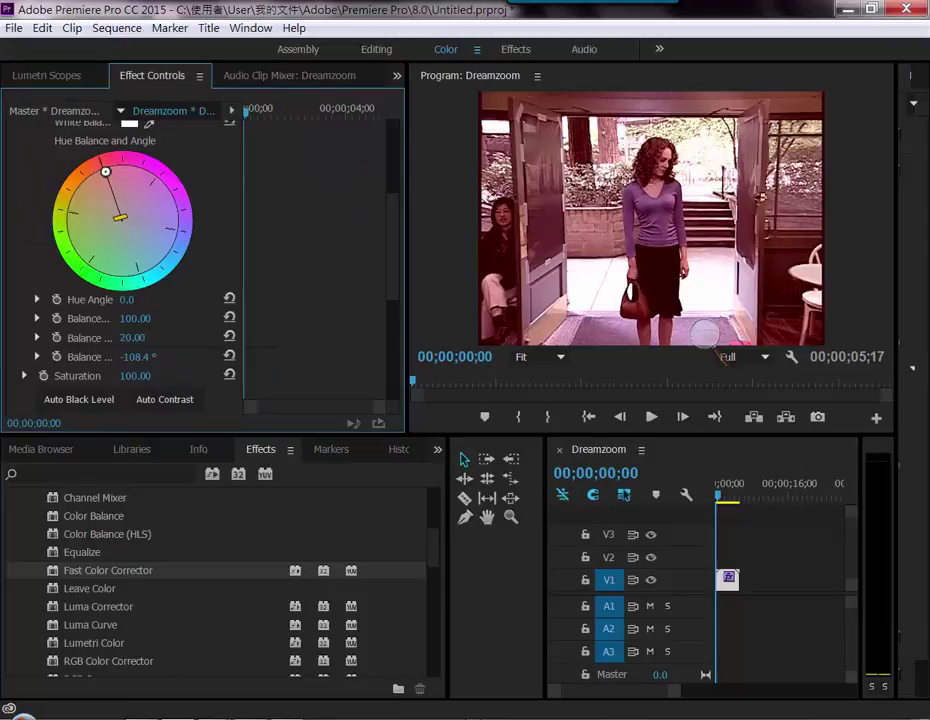
mouse_move(105, 172)
left_mouse_down()
mouse_move(120, 218)
mouse_move(108, 235)
mouse_move(131, 243)
mouse_move(140, 210)
mouse_move(123, 201)
mouse_move(134, 211)
mouse_move(122, 215)
mouse_move(153, 183)
mouse_move(108, 216)
mouse_move(140, 227)
mouse_move(139, 200)
mouse_move(118, 201)
mouse_move(106, 232)
left_mouse_up()
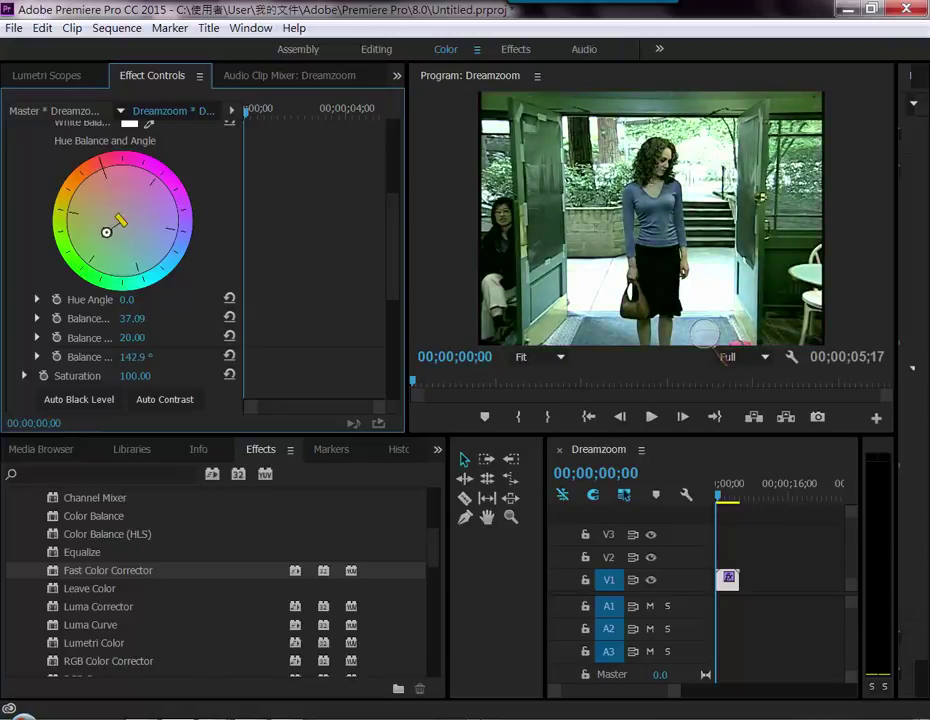
left_click(311, 620)
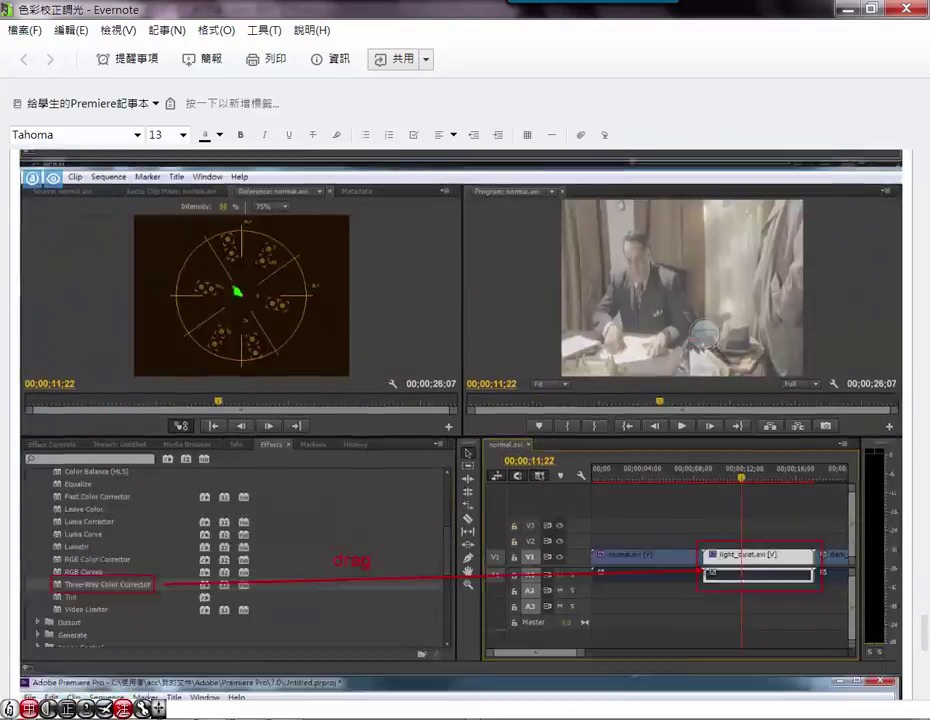
scroll(705, 335, "down", 3)
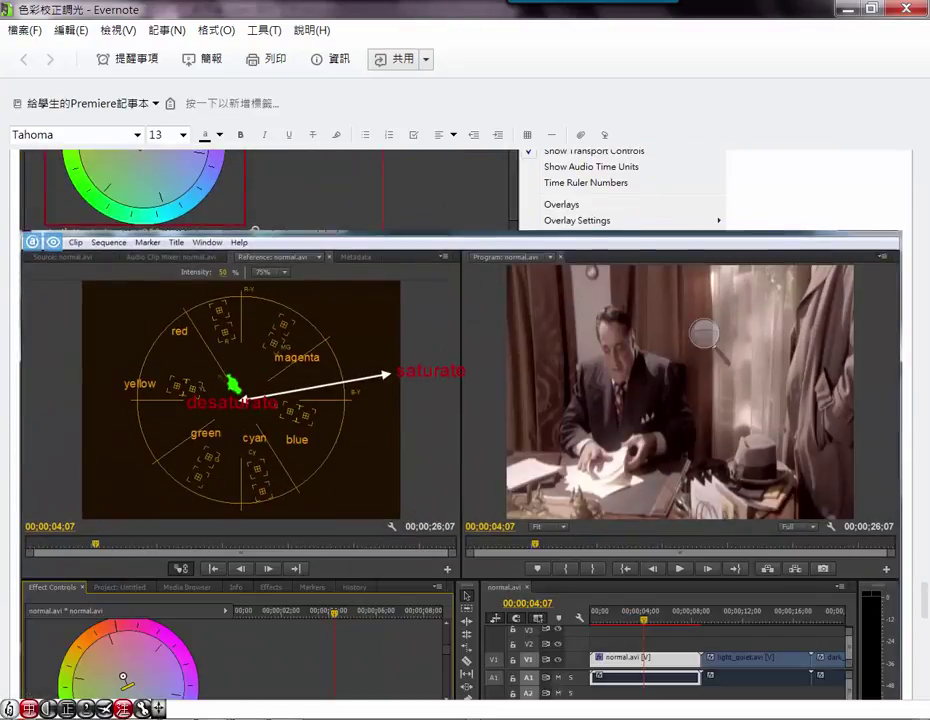
scroll(705, 335, "down", 2)
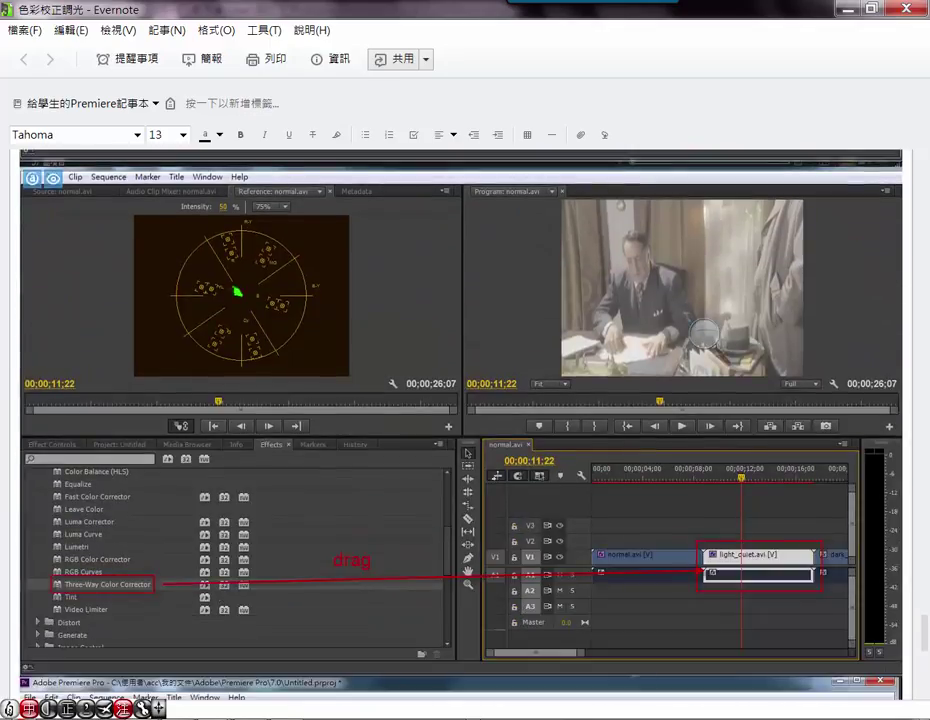
scroll(705, 335, "down", 5)
scroll(705, 335, "down", 6)
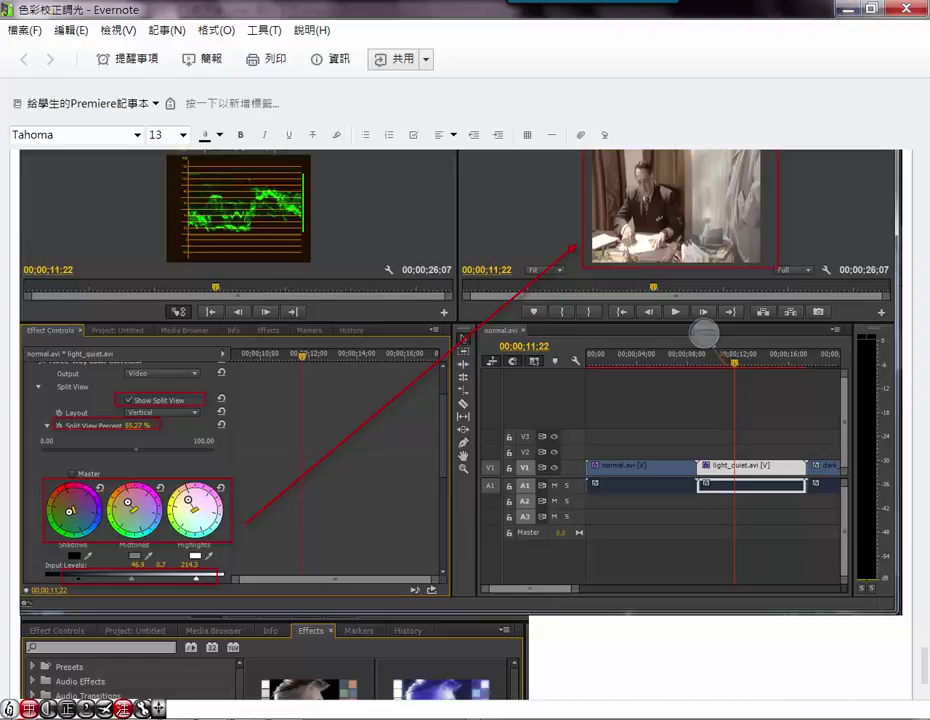
scroll(460, 420, "down", 3)
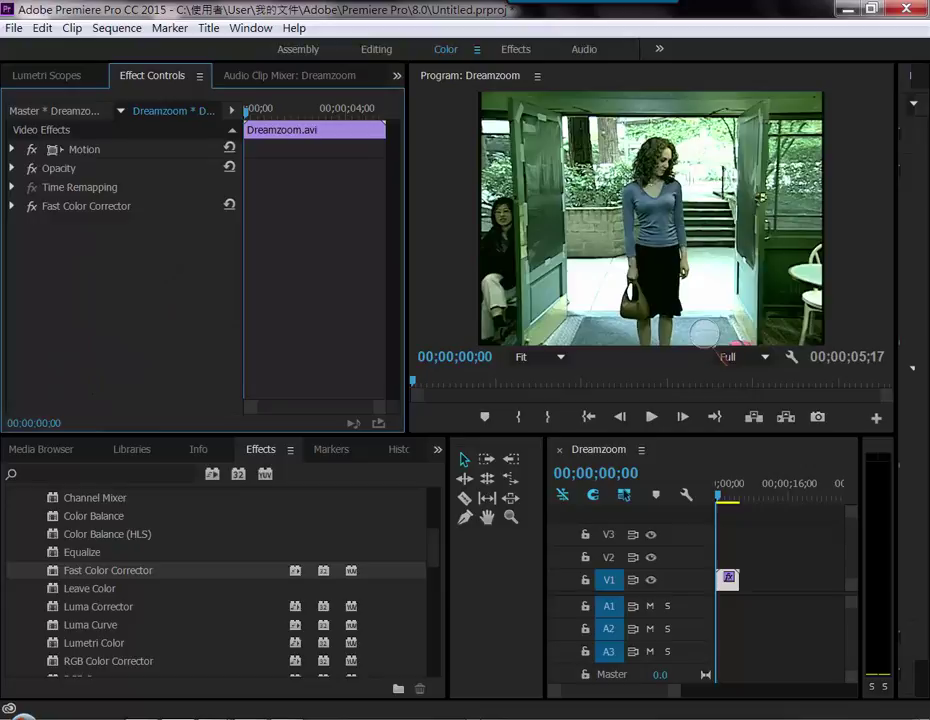
- Toggle the Fast Color Corrector on and off for comparison, leaving it disabled
left_click(32, 206)
left_click(32, 206)
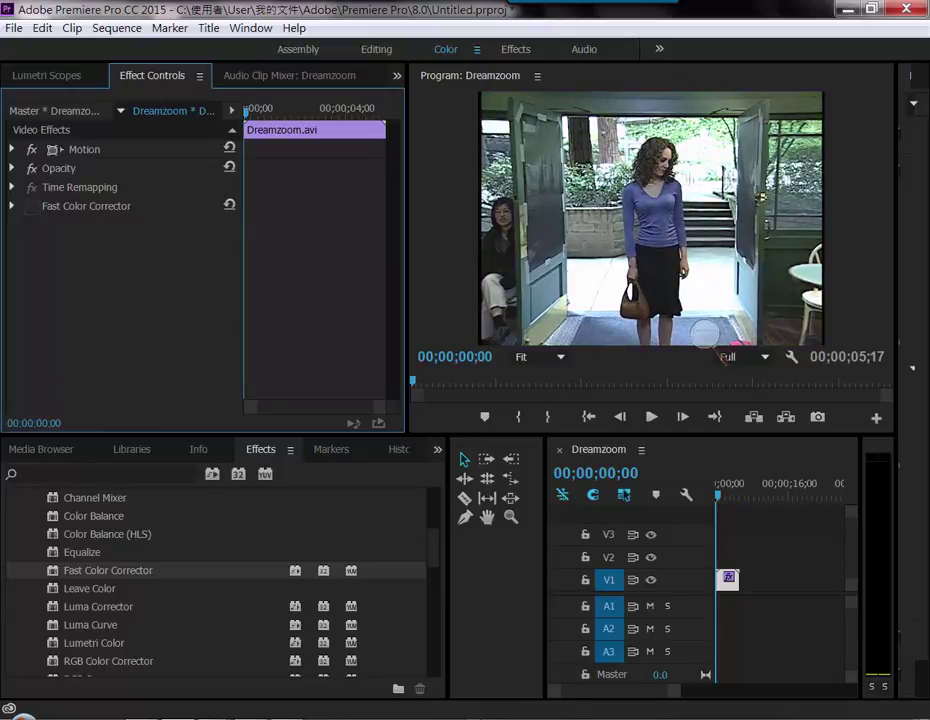
scroll(220, 580, "down", 4)
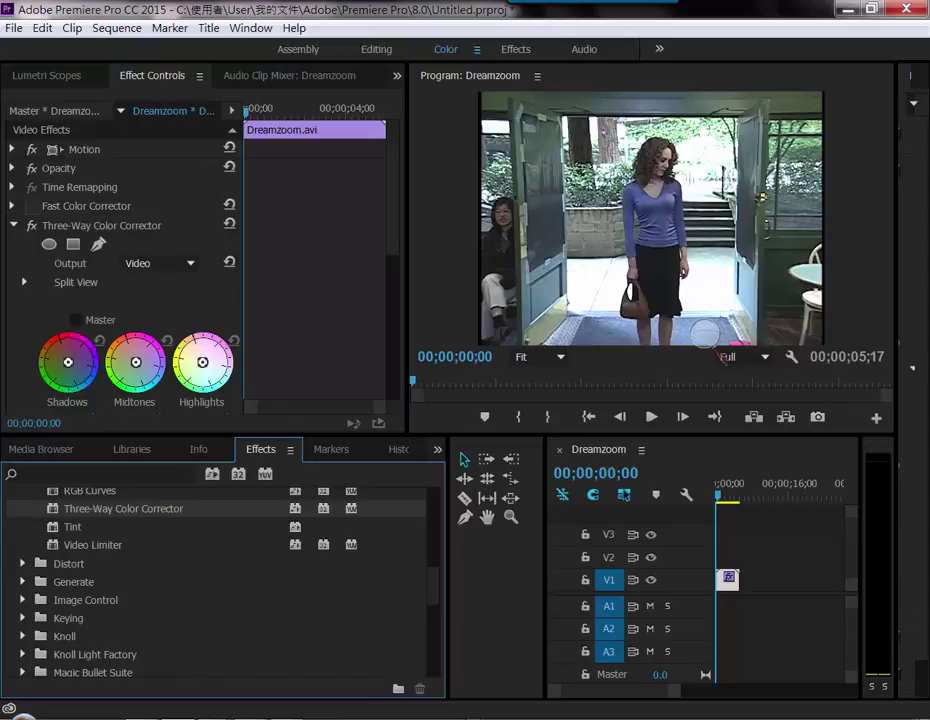
scroll(147, 260, "down", 1)
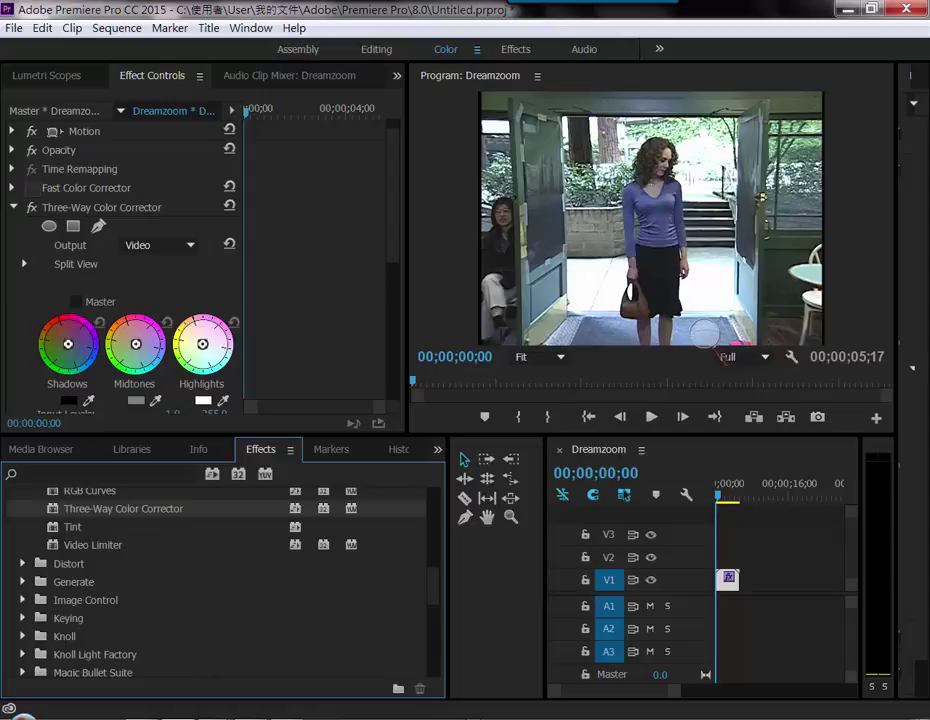
- Nudge the Shadows, Midtones and Highlights colour-balance wheels of the Three-Way Color Corrector
mouse_move(68, 344)
left_mouse_down()
mouse_move(51, 356)
mouse_move(58, 361)
left_mouse_up()
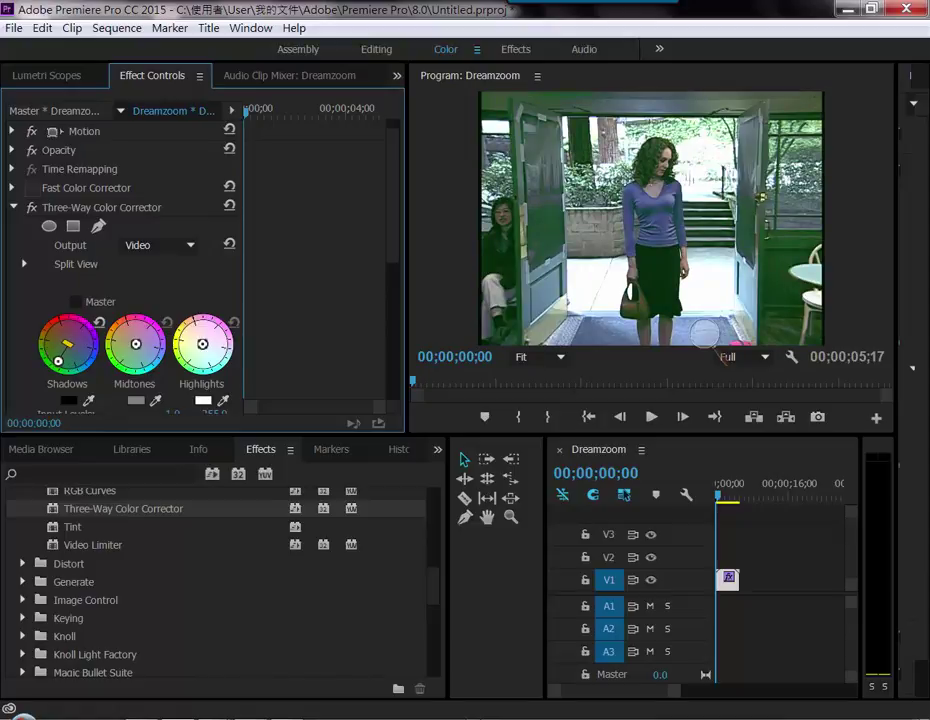
left_click_drag(135, 343, 128, 347)
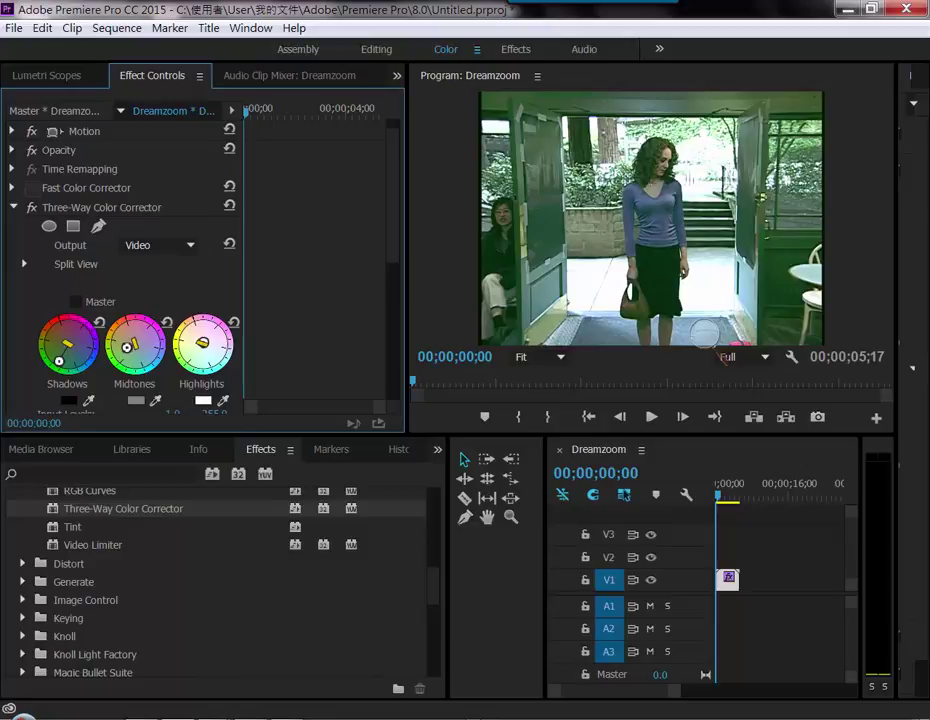
mouse_move(202, 343)
left_mouse_down()
mouse_move(218, 342)
mouse_move(213, 359)
left_mouse_up()
- Tighten the Three-Way Input Levels to black 7 and white 240.9
scroll(200, 260, "down", 1)
scroll(200, 260, "down", 2)
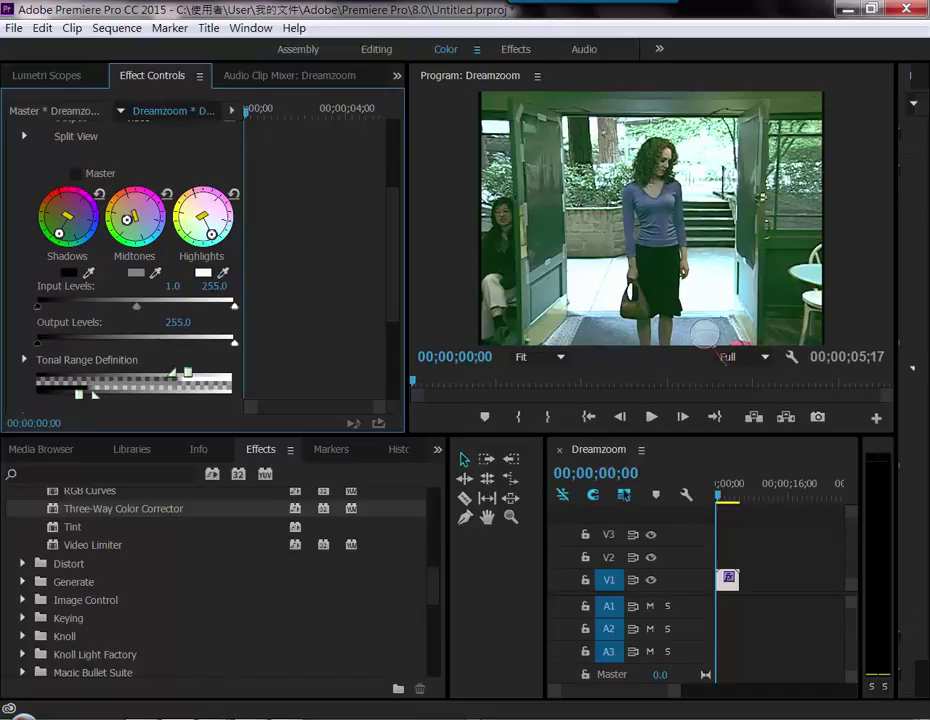
left_click_drag(37, 306, 62, 306)
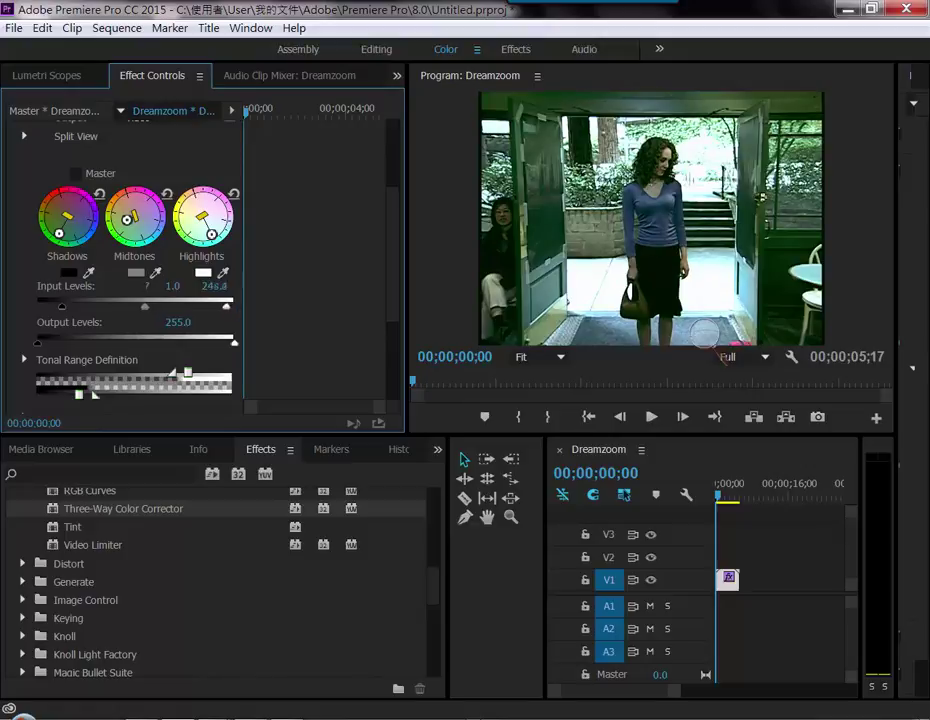
left_click_drag(234, 306, 223, 306)
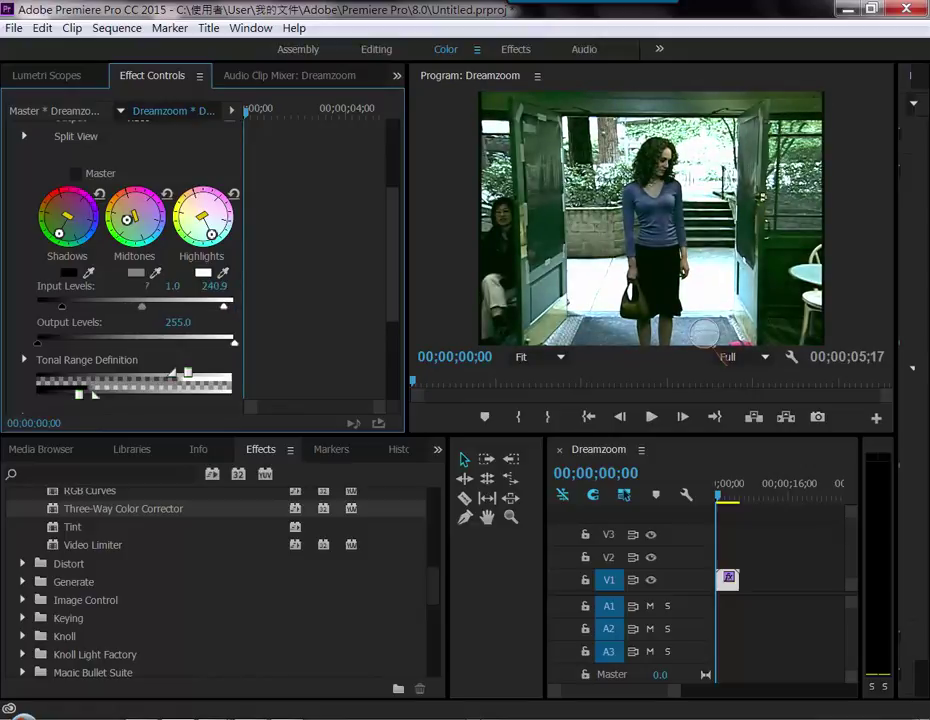
scroll(200, 260, "up", 5)
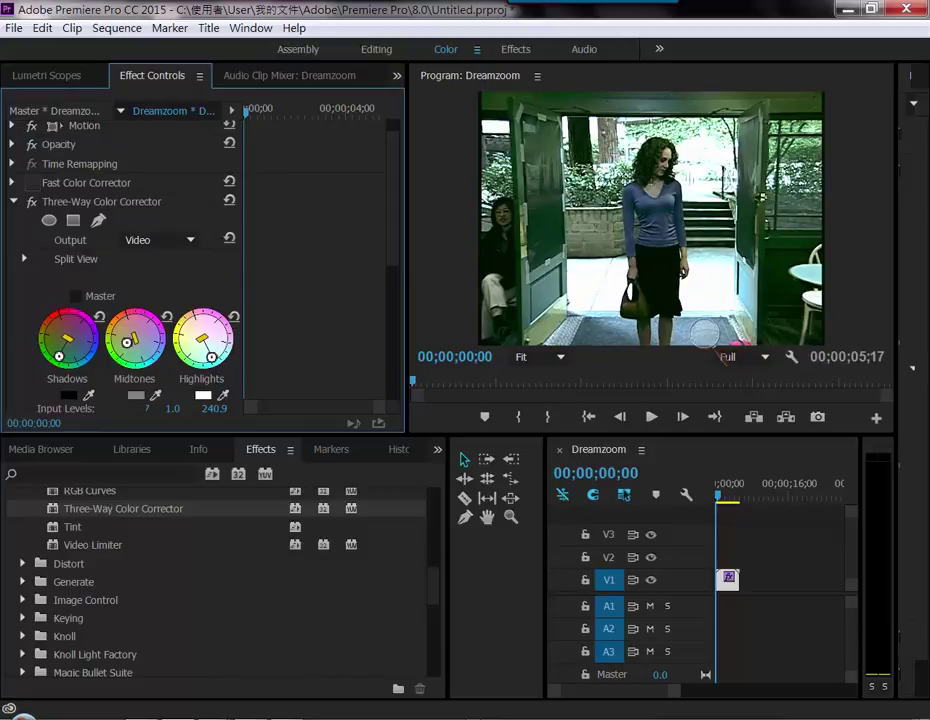
- Turn the Three-Way Color Corrector off and back on to compare before and after
left_click(33, 201)
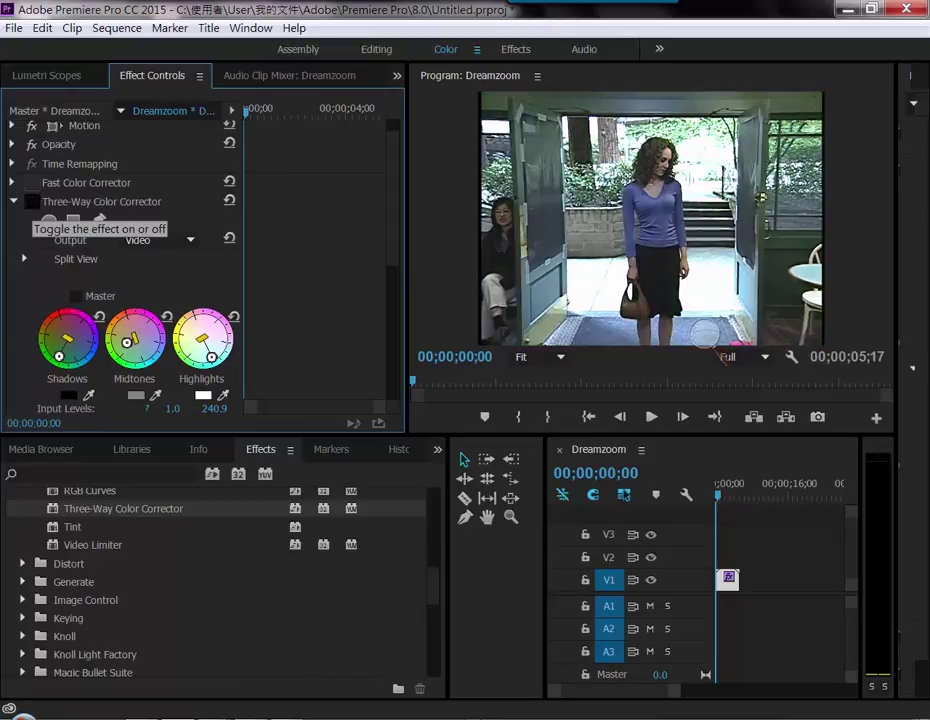
left_click(33, 201)
scroll(130, 260, "down", 2)
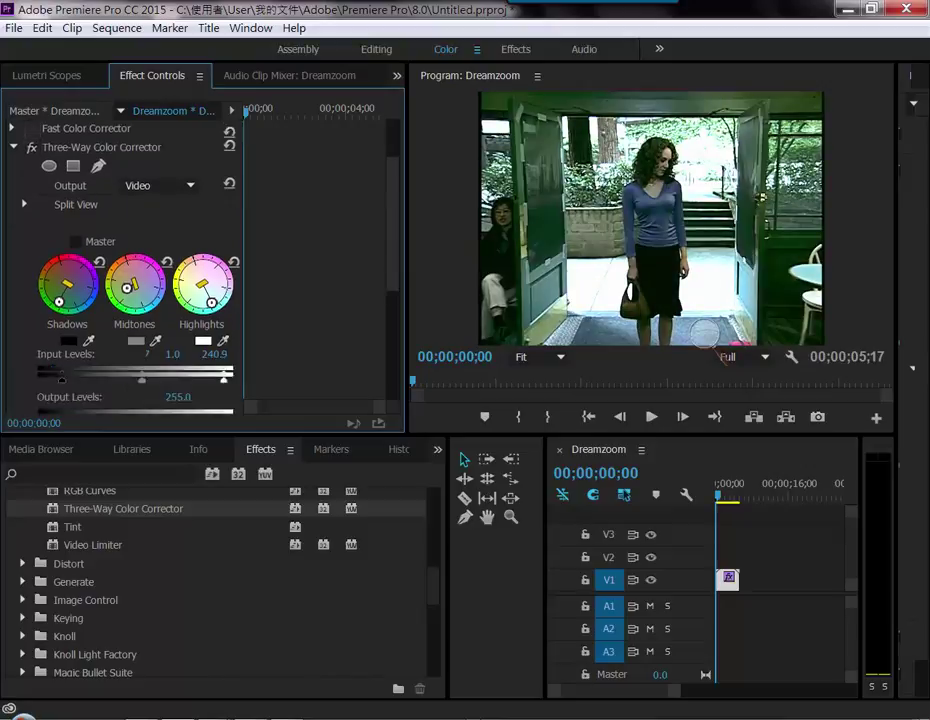
scroll(130, 260, "down", 5)
scroll(130, 260, "down", 1)
scroll(130, 260, "down", 1)
scroll(130, 260, "down", 1)
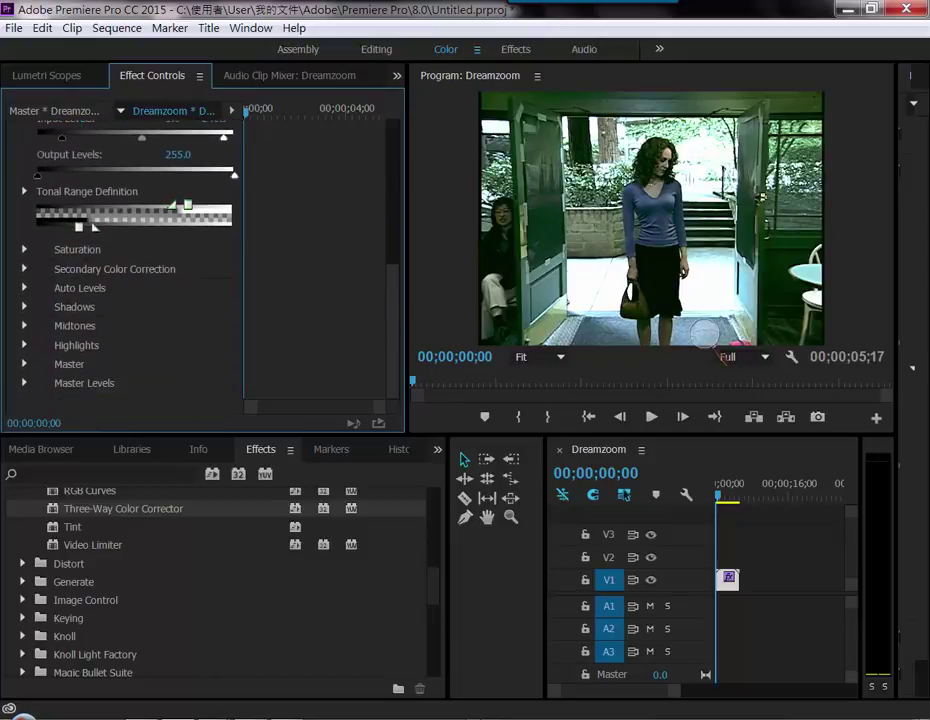
scroll(130, 260, "up", 2)
scroll(130, 260, "up", 3)
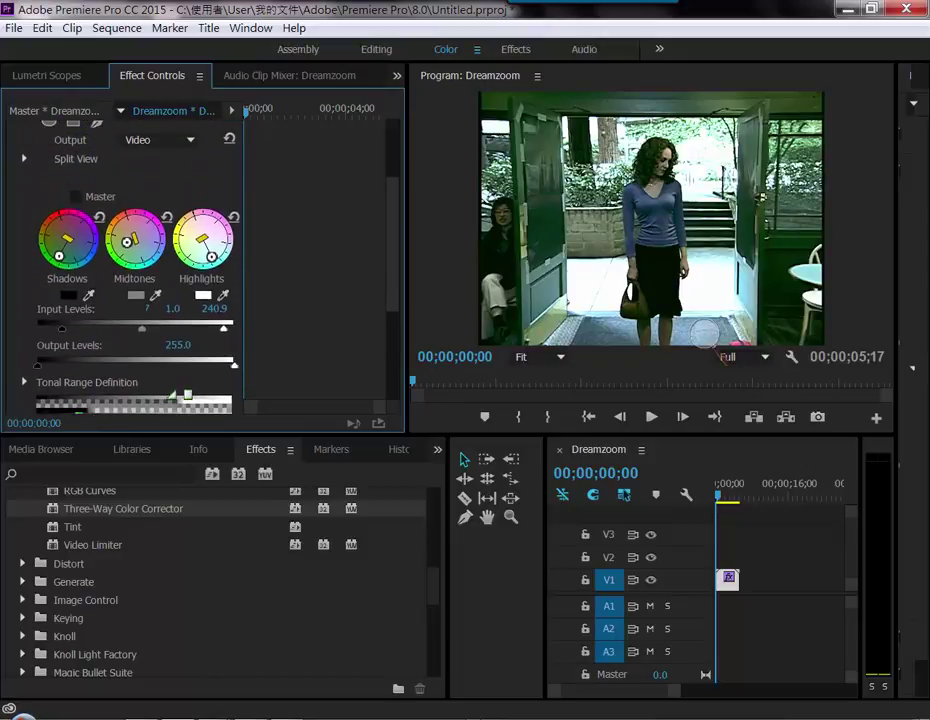
scroll(130, 260, "up", 1)
scroll(130, 260, "up", 1)
scroll(130, 260, "up", 1)
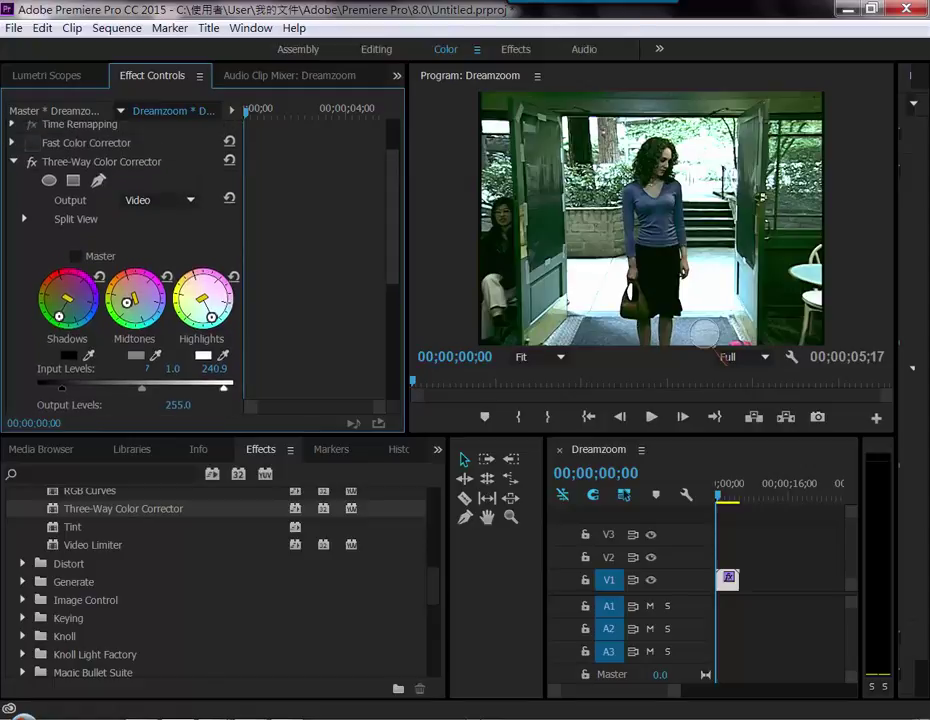
scroll(160, 200, "up", 1)
- Keep Output on Video and expand the Split View settings
left_click(160, 203)
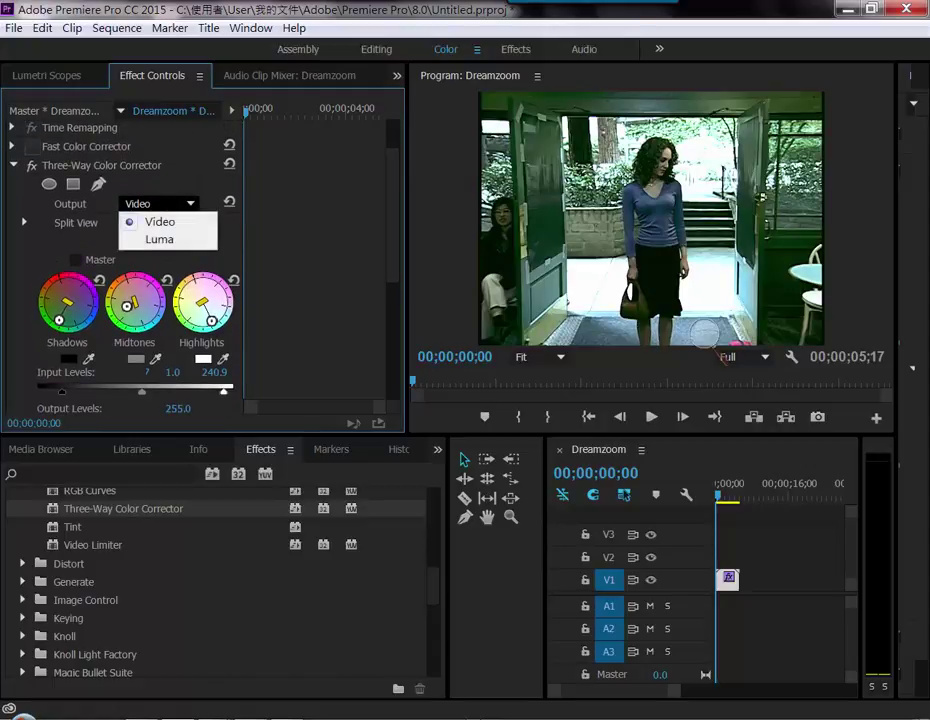
key("Escape")
scroll(130, 260, "down", 1)
scroll(130, 260, "down", 4)
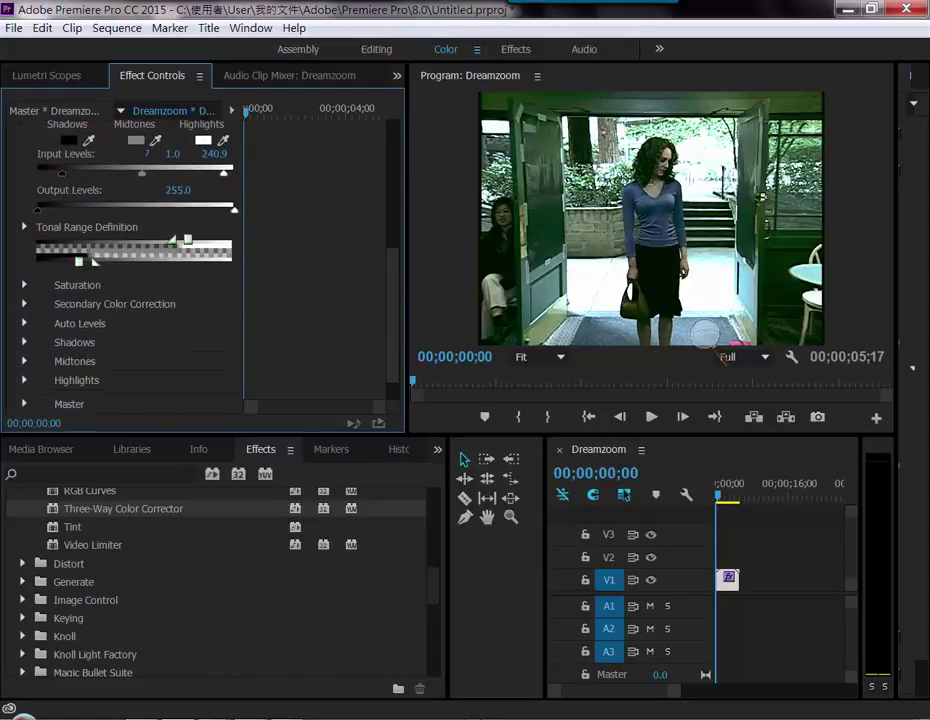
scroll(130, 260, "down", 1)
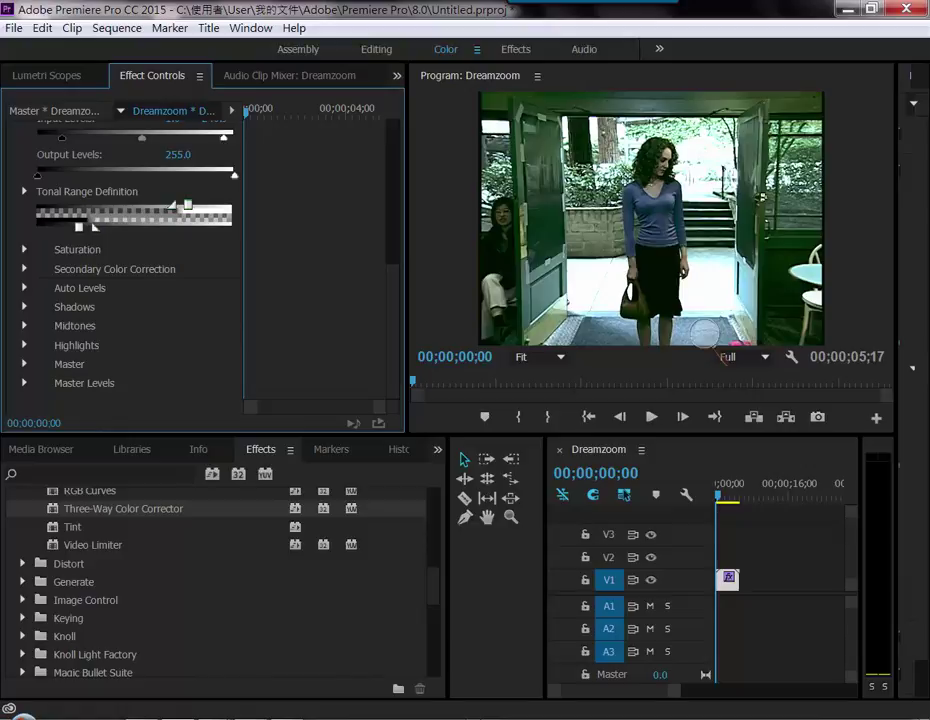
scroll(130, 260, "up", 4)
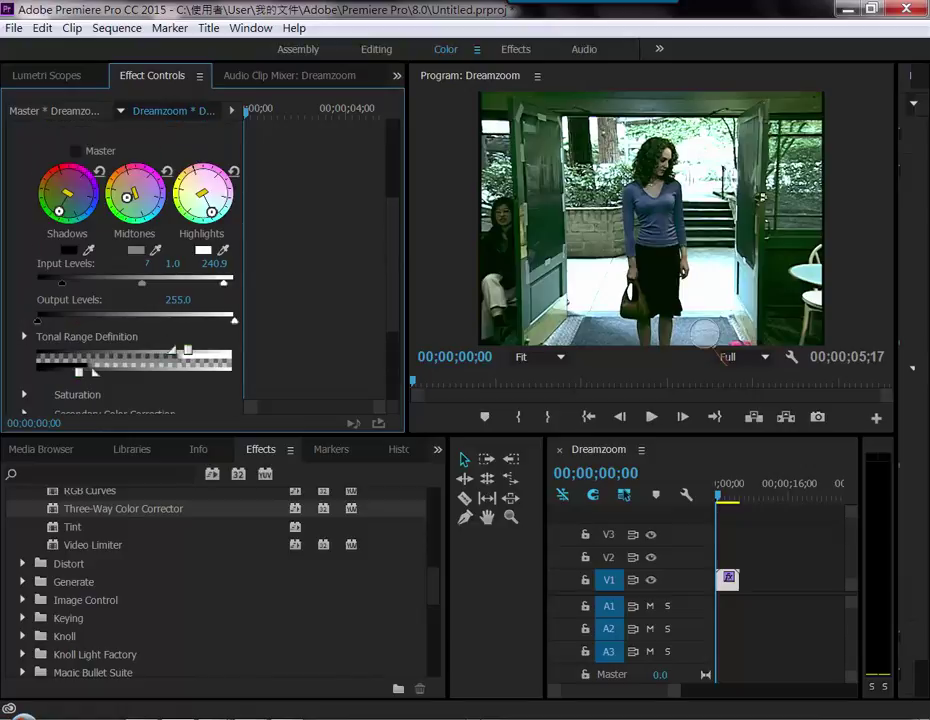
scroll(130, 260, "up", 1)
scroll(130, 260, "up", 2)
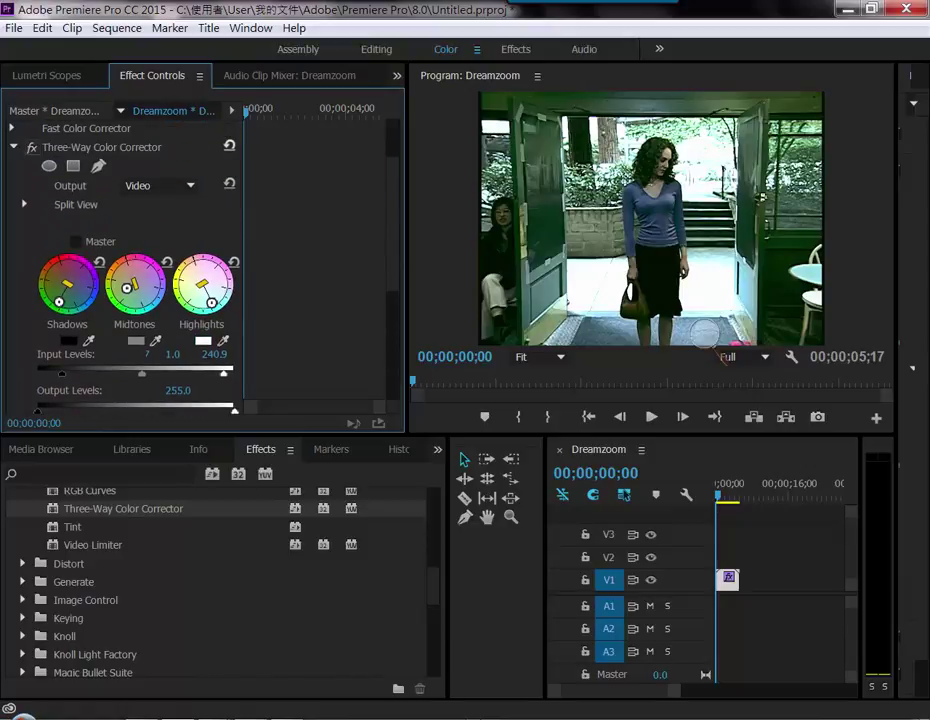
left_click(24, 204)
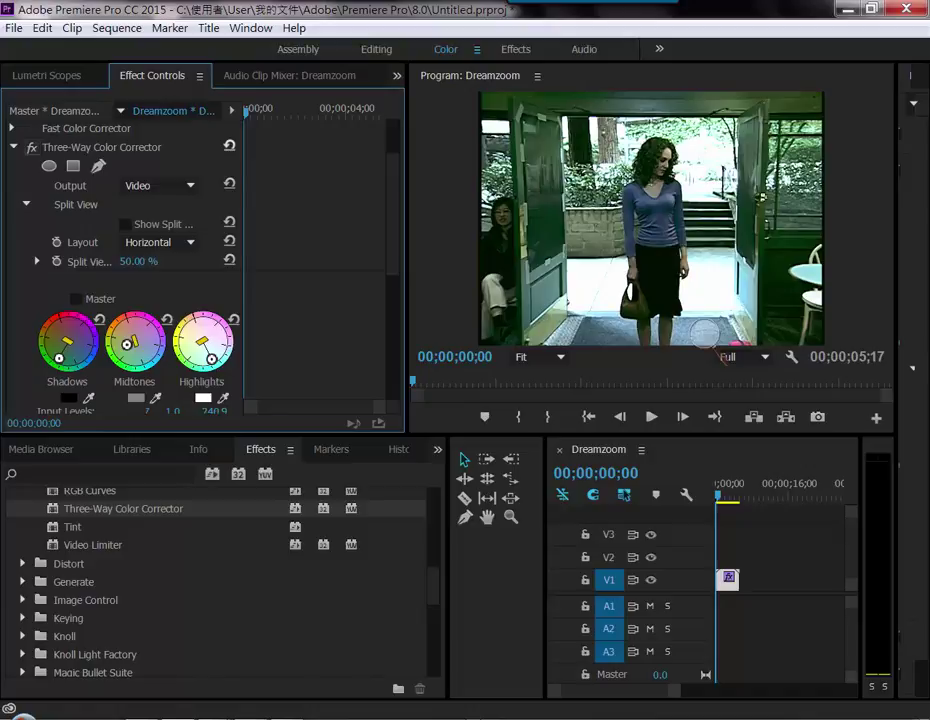
- Preview a Vertical split view at 61%, then switch Show Split View off
left_click(125, 224)
left_click_drag(407, 250, 512, 250)
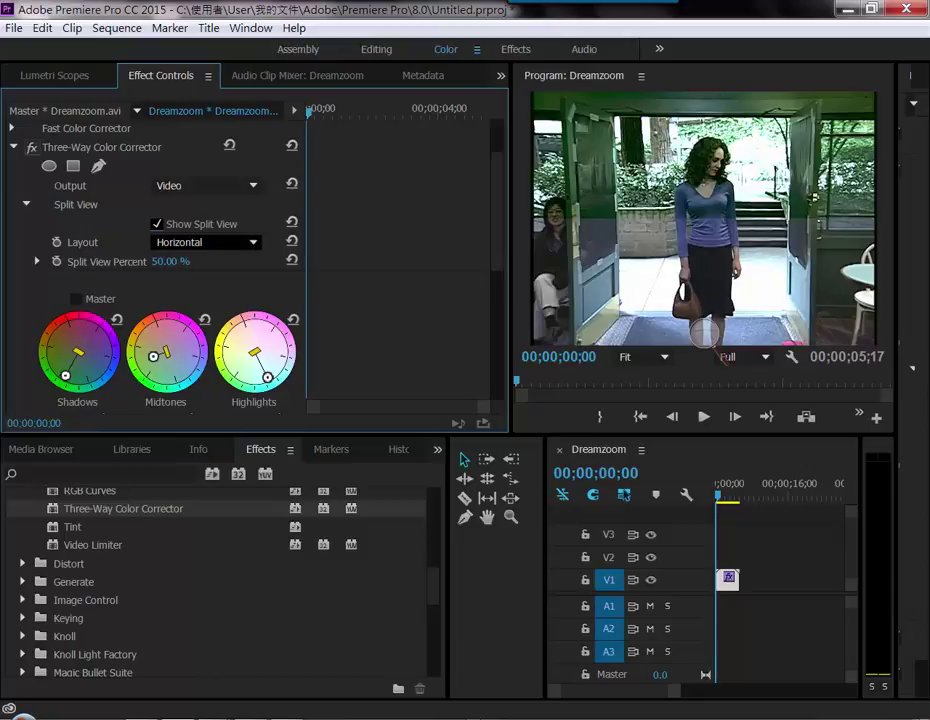
left_click(205, 242)
left_click(197, 278)
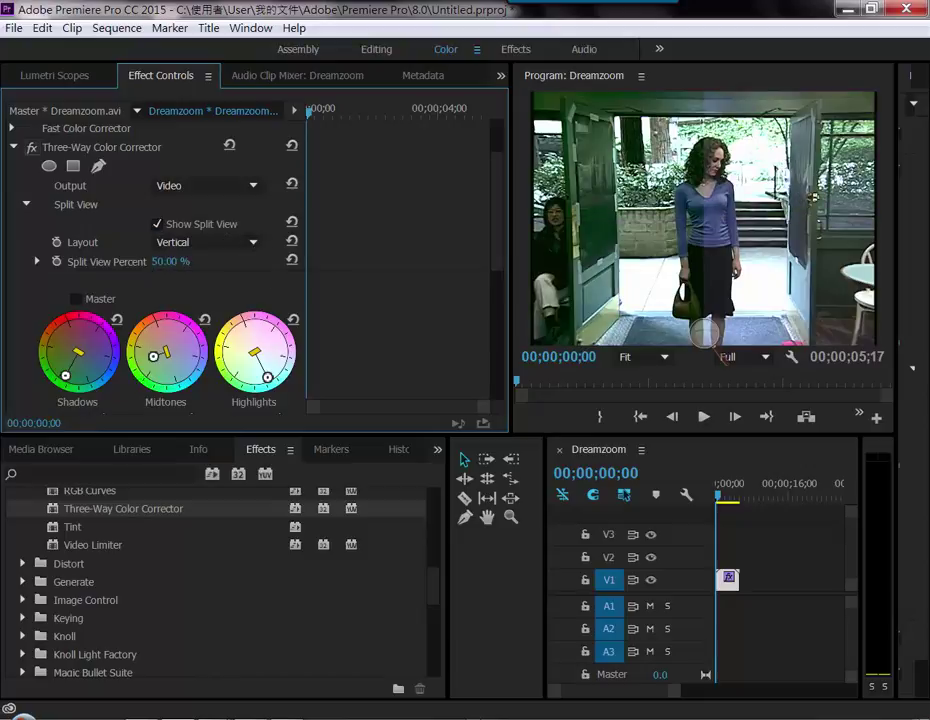
mouse_move(170, 261)
left_mouse_down()
mouse_move(185, 261)
mouse_move(150, 261)
mouse_move(180, 261)
left_mouse_up()
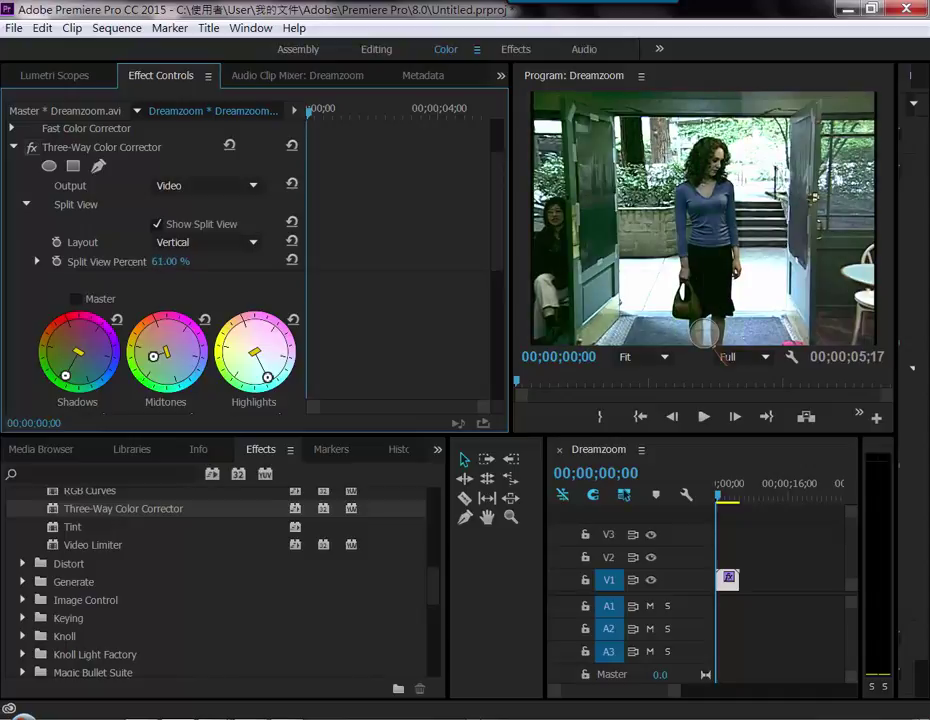
left_click(156, 224)
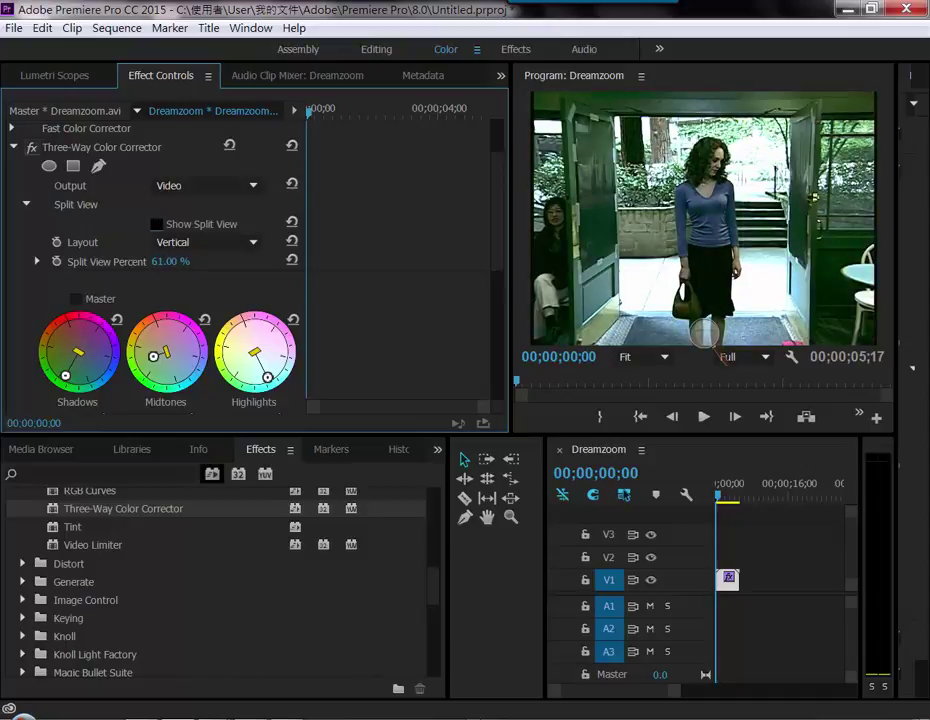
scroll(220, 580, "down", 1)
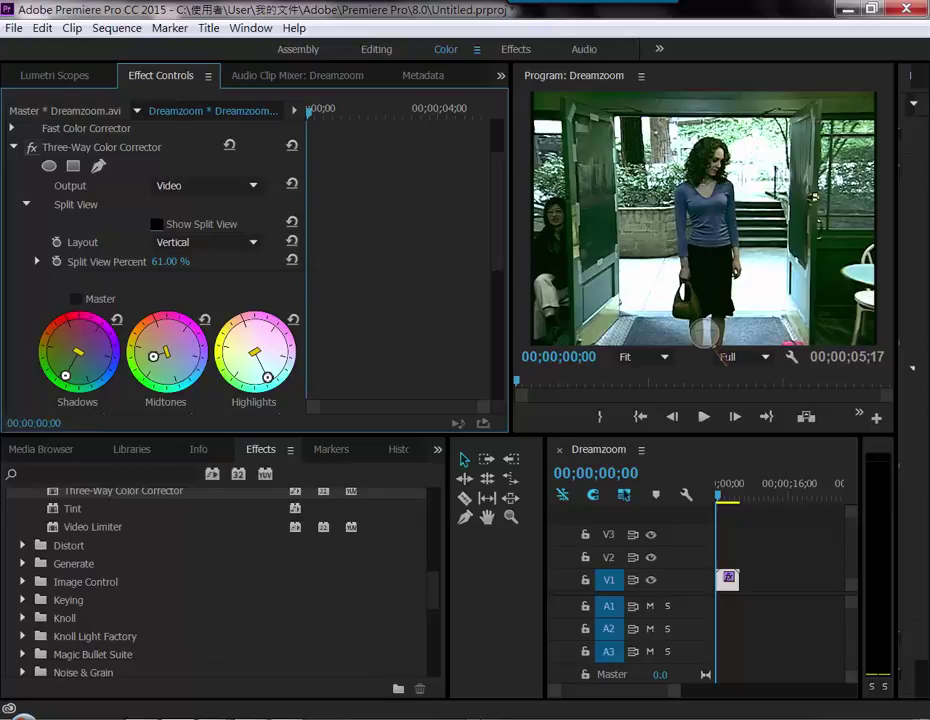
- Enlarge the Effects panel and expand Lumetri Presets > Cinematic to list 2 Strip and Cinespace presets
left_click_drag(705, 437, 705, 334)
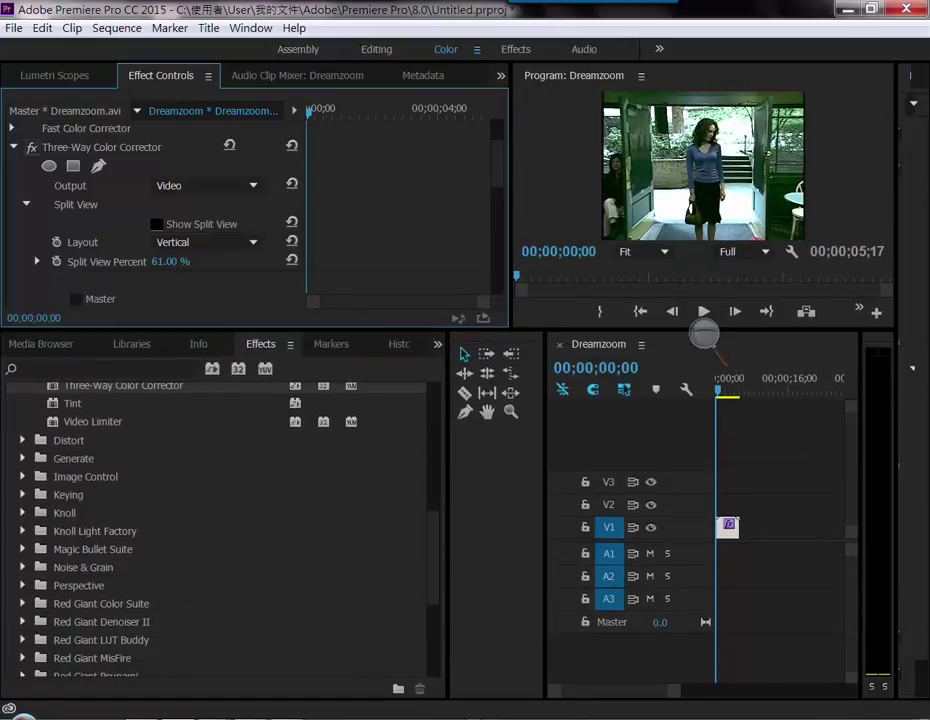
scroll(220, 530, "down", 2)
scroll(220, 530, "down", 2)
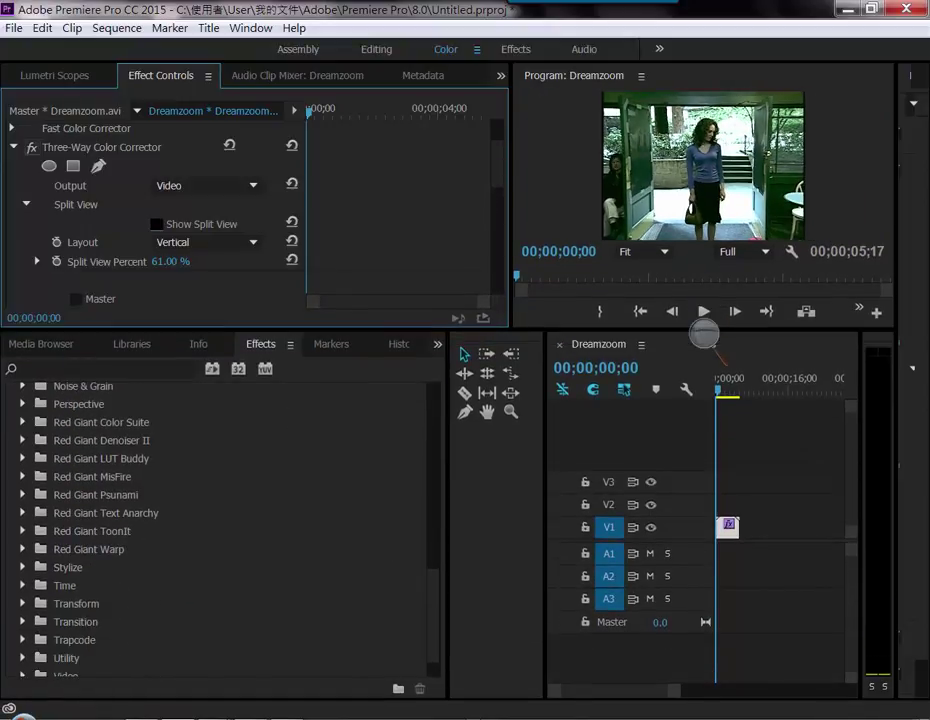
scroll(220, 530, "down", 2)
scroll(220, 530, "down", 1)
scroll(220, 530, "up", 1)
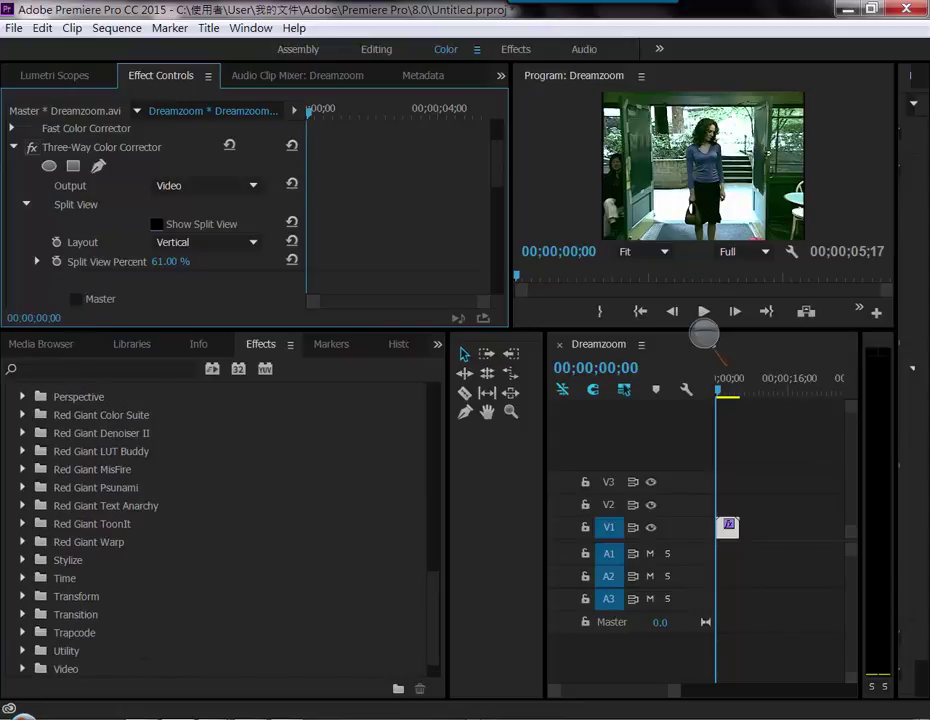
scroll(220, 530, "down", 1)
scroll(220, 530, "up", 1)
scroll(220, 530, "down", 1)
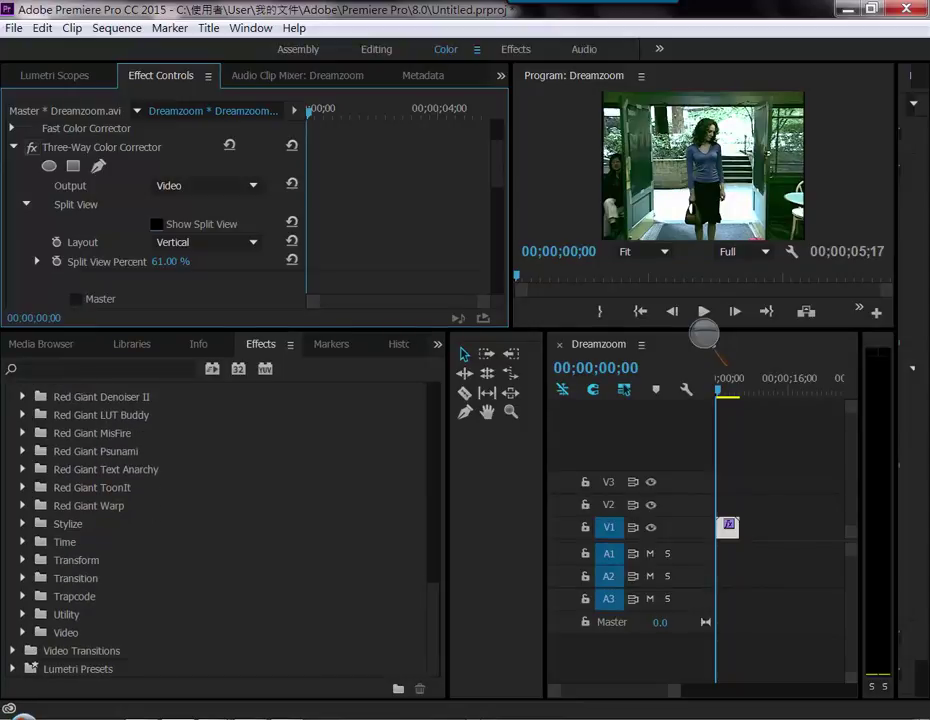
left_click(13, 668)
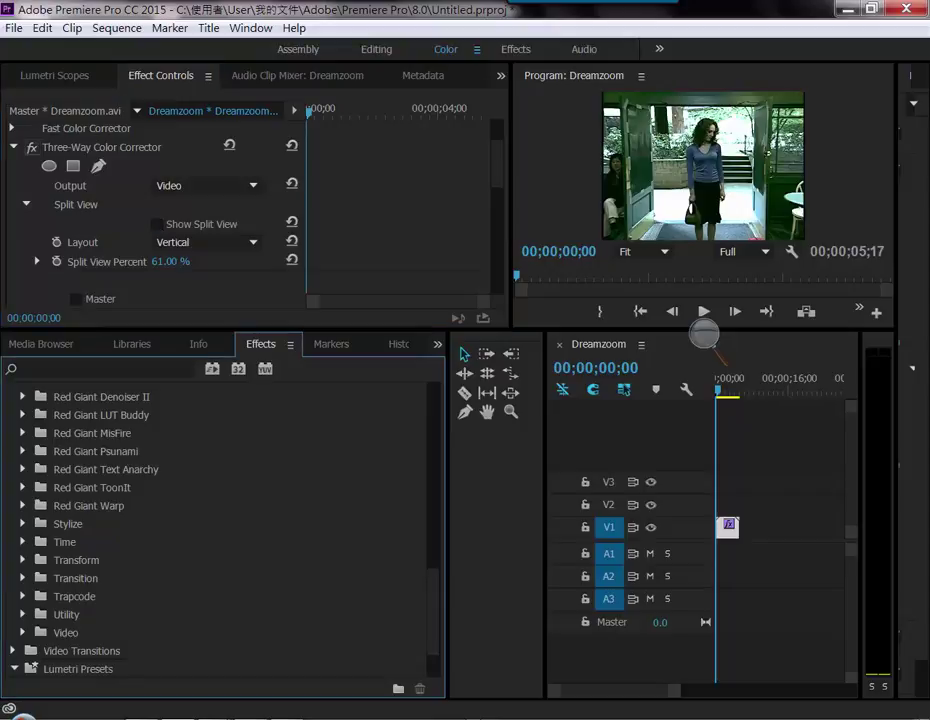
scroll(220, 530, "down", 2)
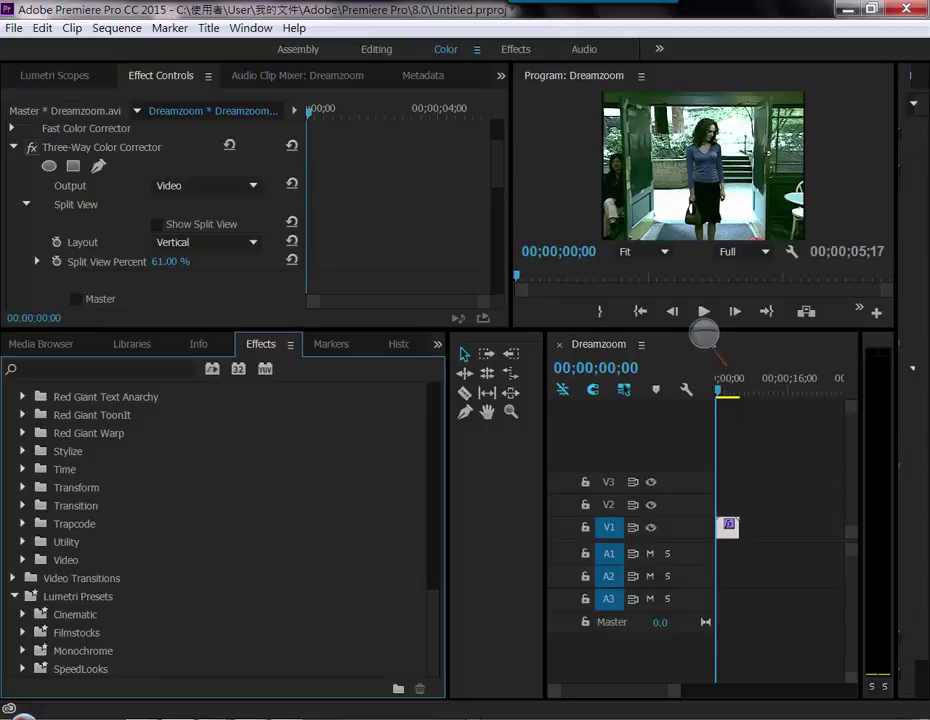
left_click(23, 614)
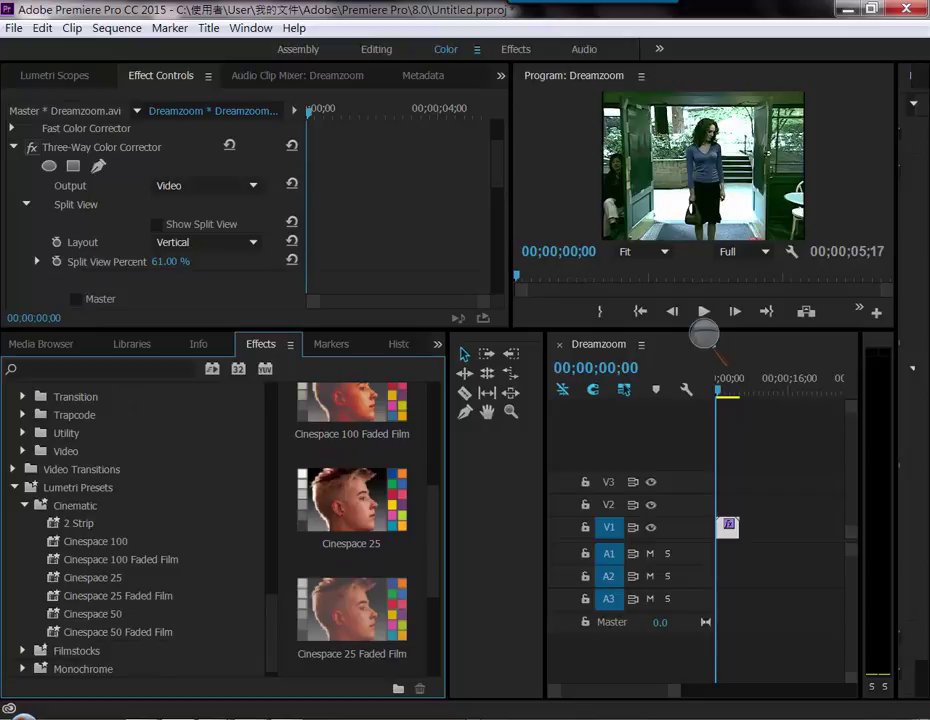
- Preview the Cinespace and Fuji Eterna presets, then apply Fuji F125 Kodak 2395 to Dreamzoom
left_click(95, 541)
key("Down")
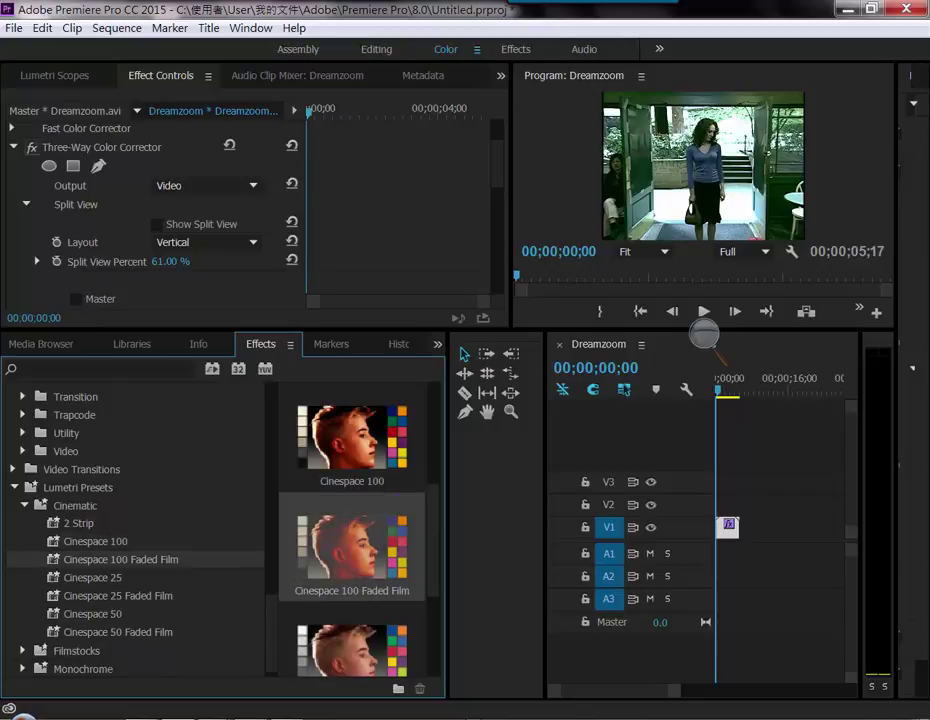
key("Down")
key("Down")
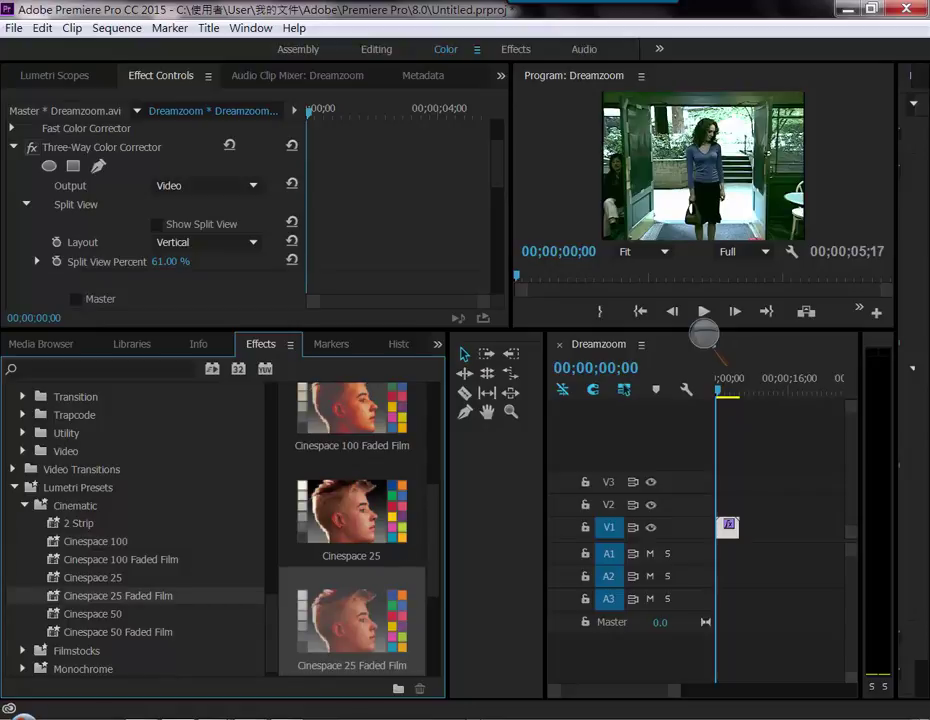
key("Down")
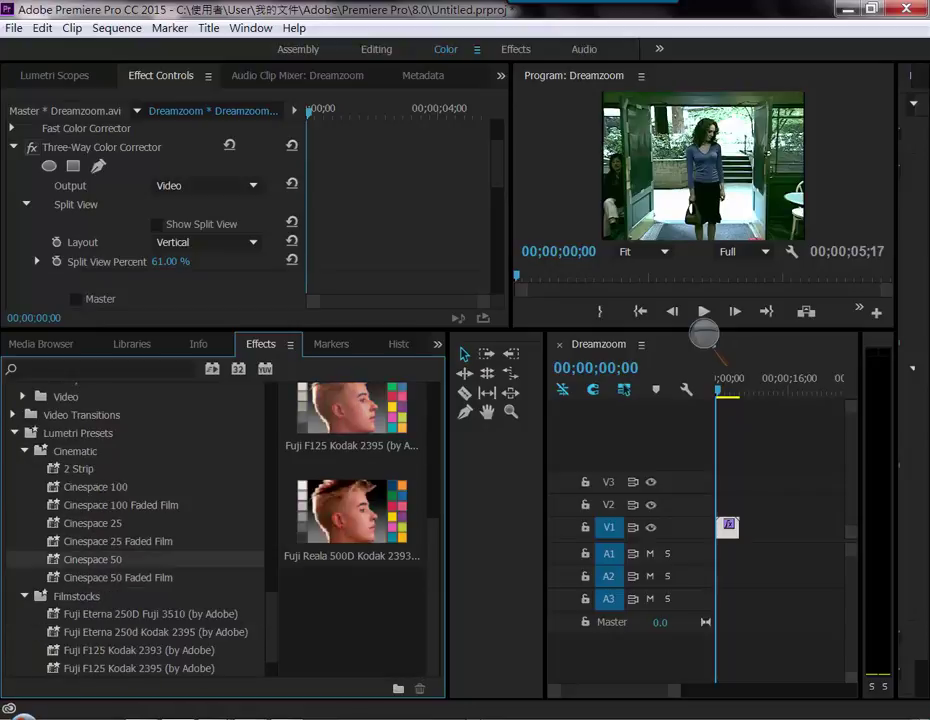
left_click(150, 613)
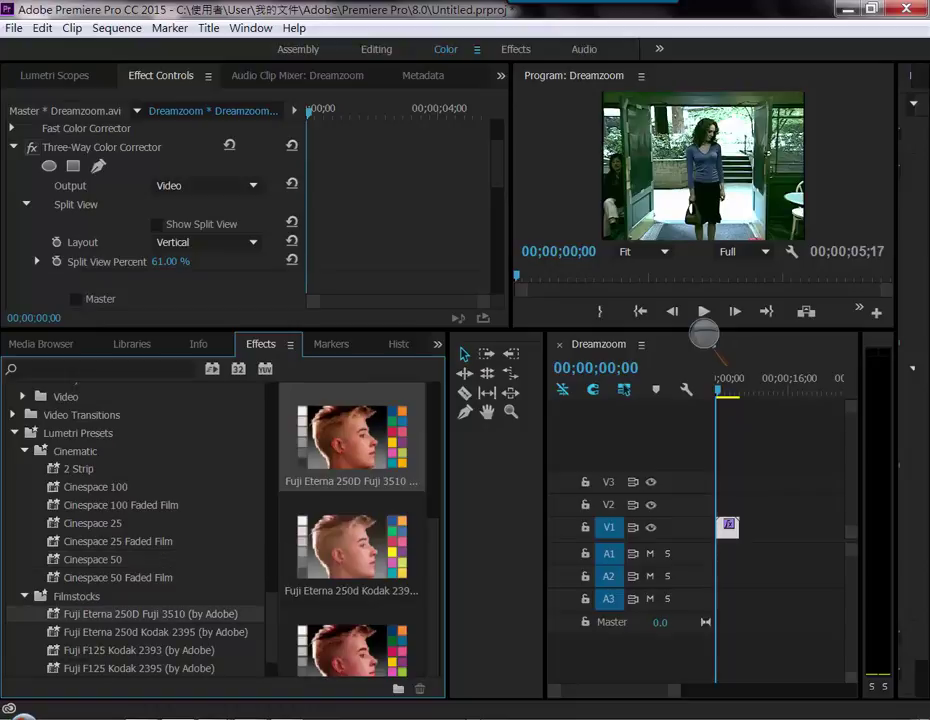
left_click(155, 632)
scroll(140, 520, "down", 1)
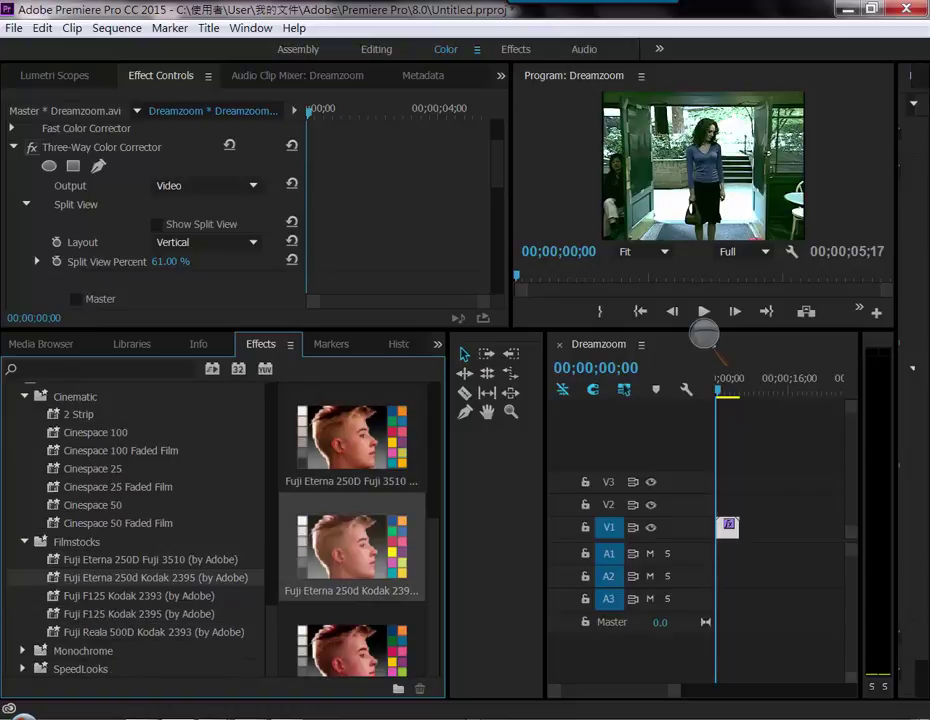
left_click(140, 613)
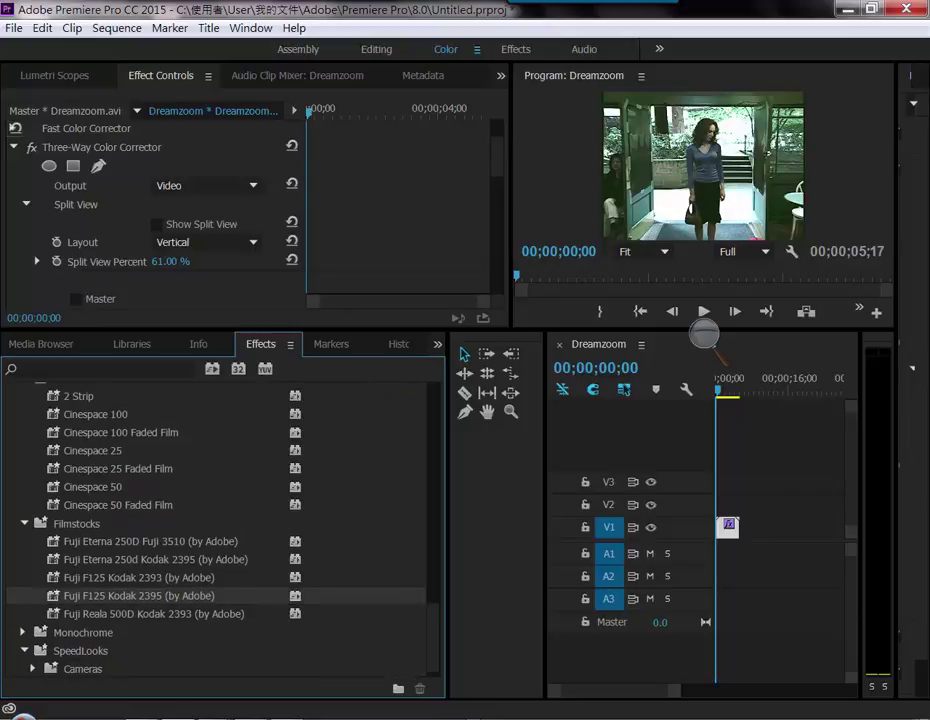
- Browse the SpeedLooks Canon looks, then select SL Blue Day4Nite under Universal
left_click(33, 669)
left_click(95, 541)
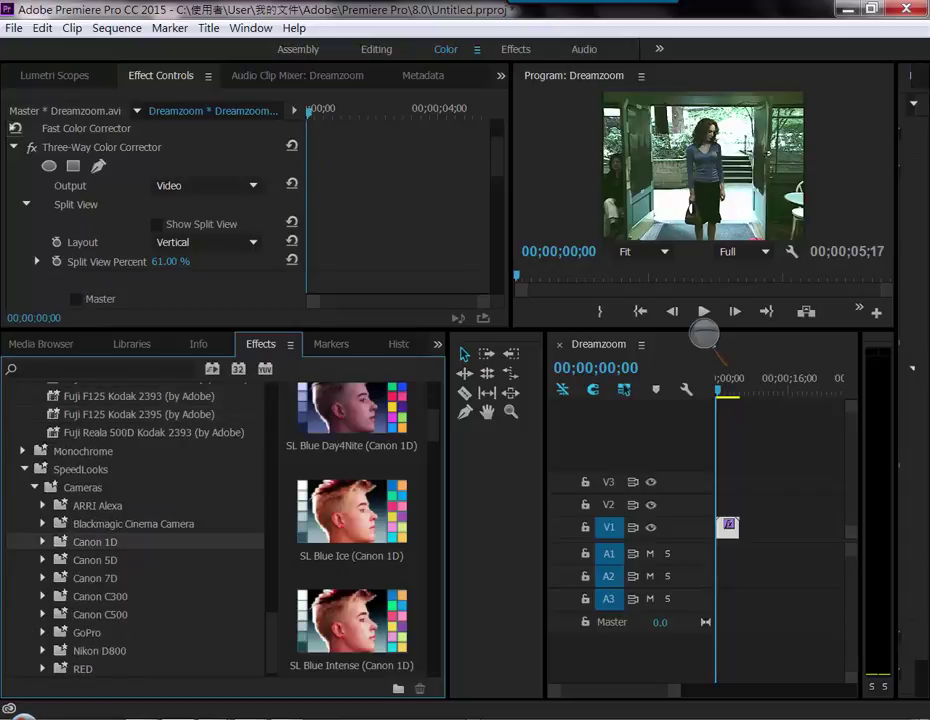
scroll(135, 525, "down", 1)
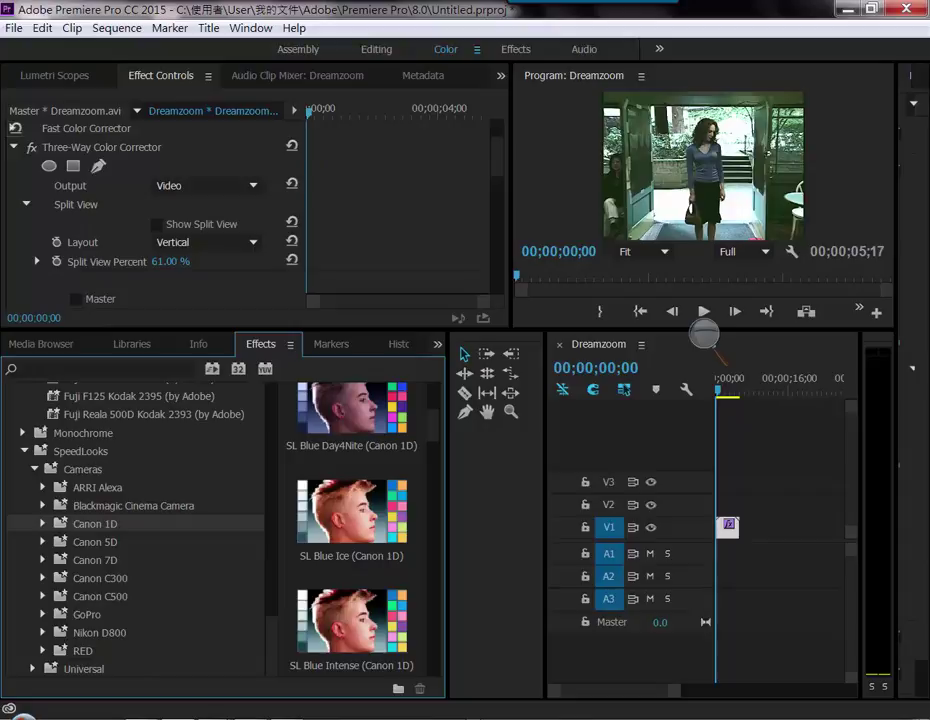
left_click(100, 596)
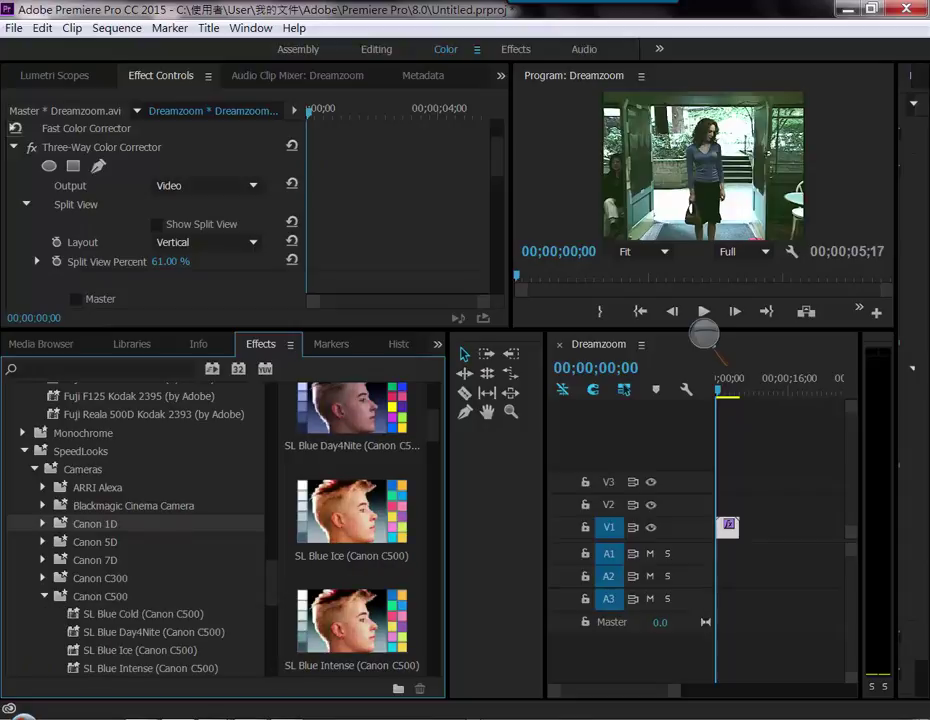
scroll(135, 525, "up", 1)
scroll(135, 525, "down", 2)
scroll(135, 525, "down", 5)
scroll(135, 525, "down", 5)
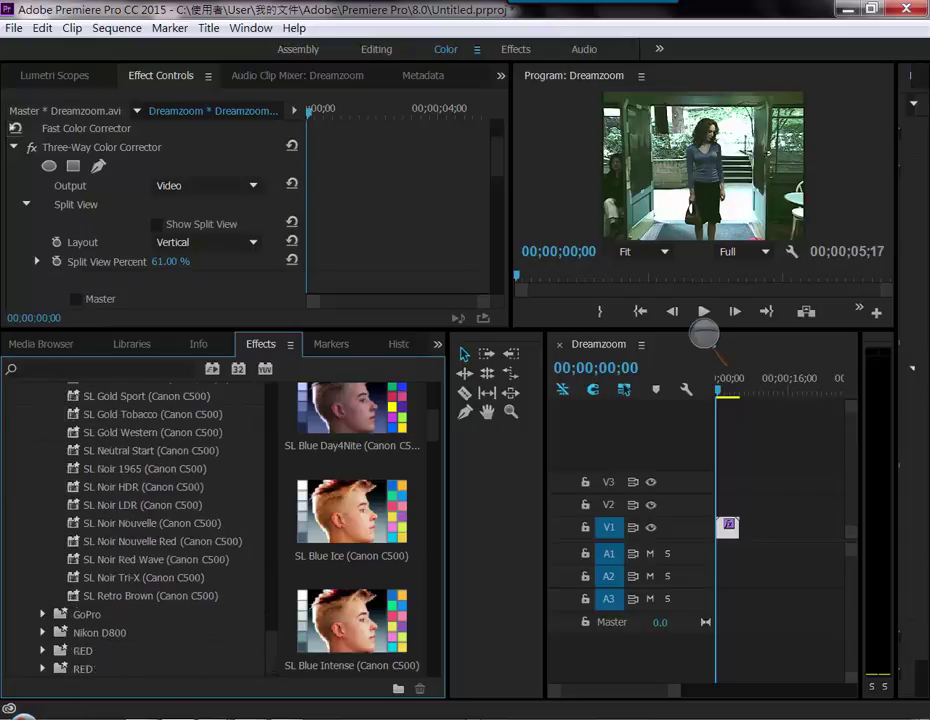
scroll(135, 525, "up", 1)
scroll(135, 525, "down", 1)
left_click(34, 668)
scroll(135, 525, "down", 3)
scroll(135, 525, "down", 1)
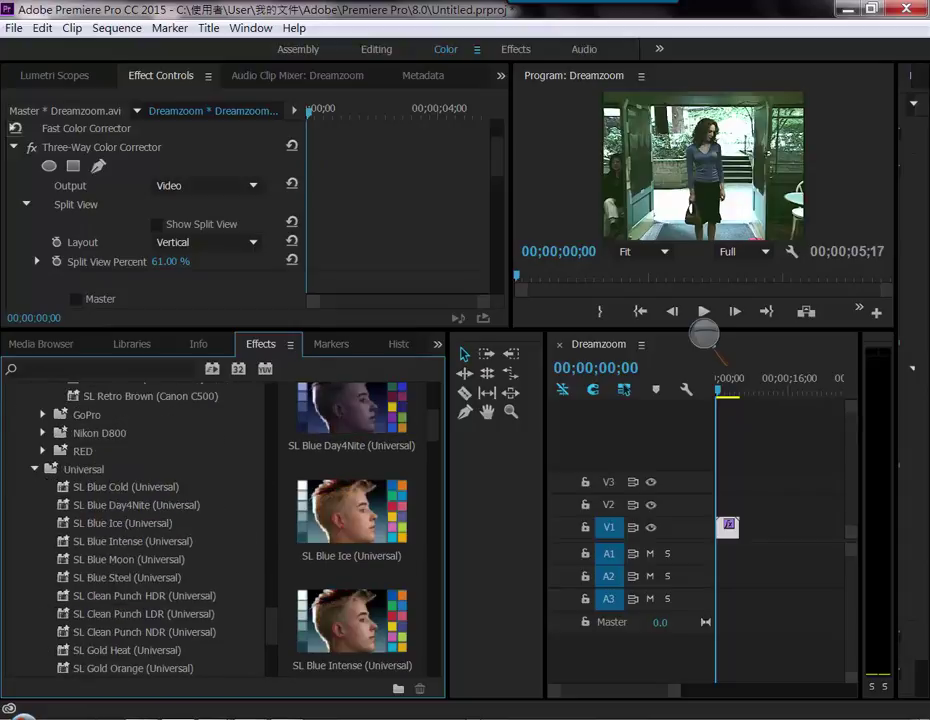
left_click(136, 505)
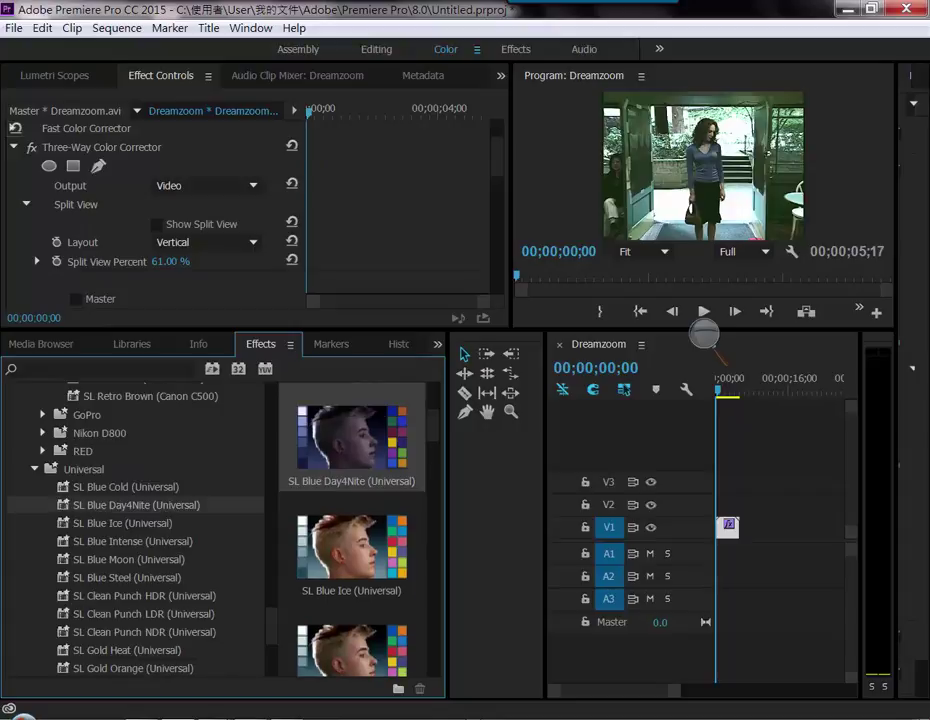
- Apply SL Blue Day4Nite (Universal) to Dreamzoom, bypass the Three-Way and Fuji F125 effects, and show the Media Browser
left_click_drag(705, 335, 705, 335)
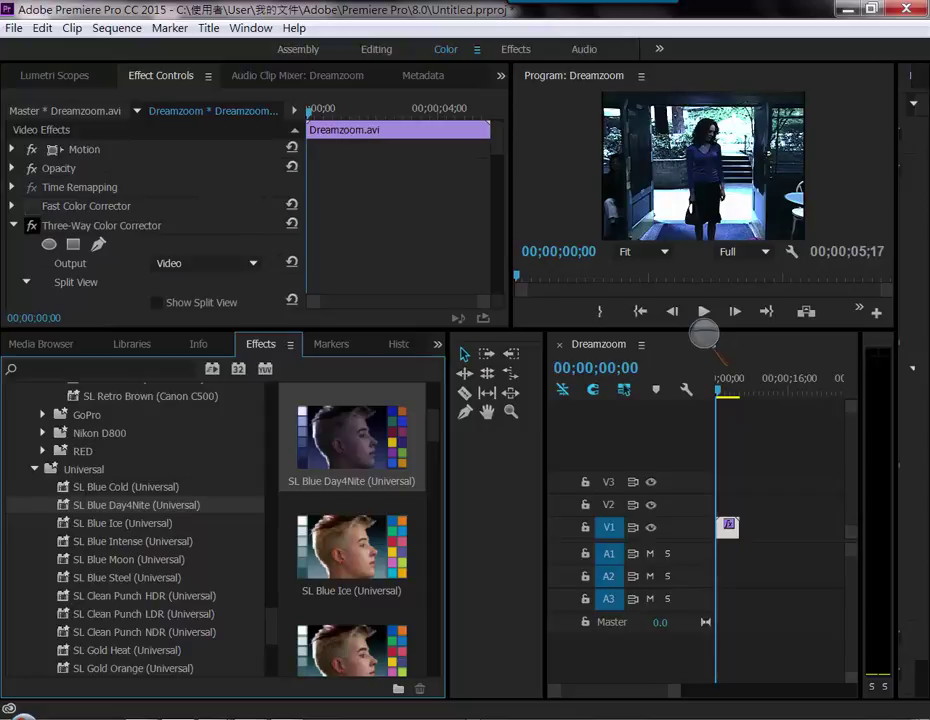
left_click(32, 225)
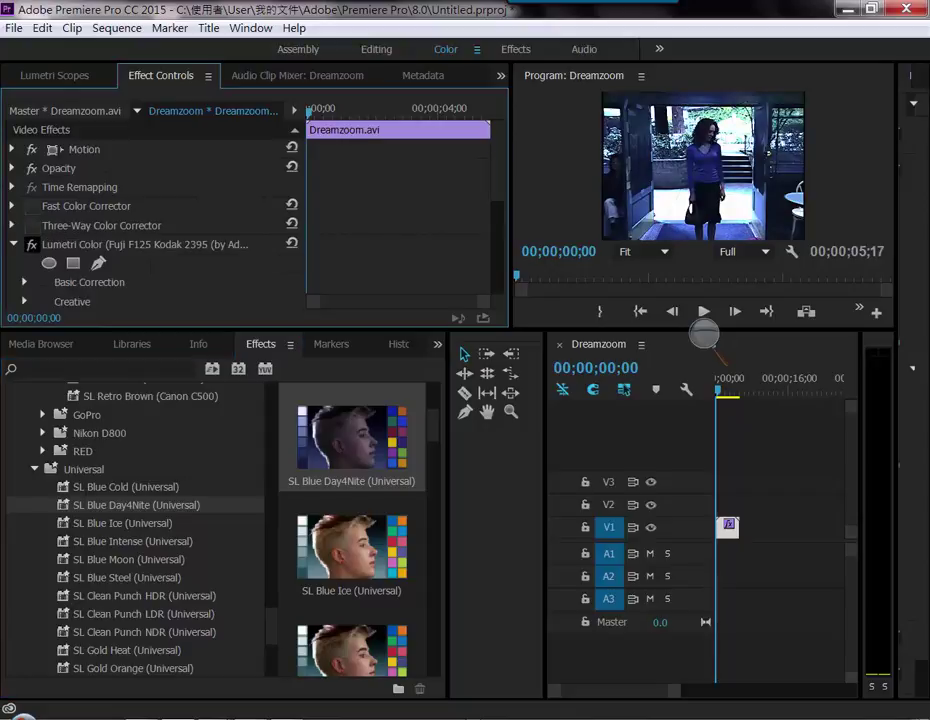
left_click(32, 244)
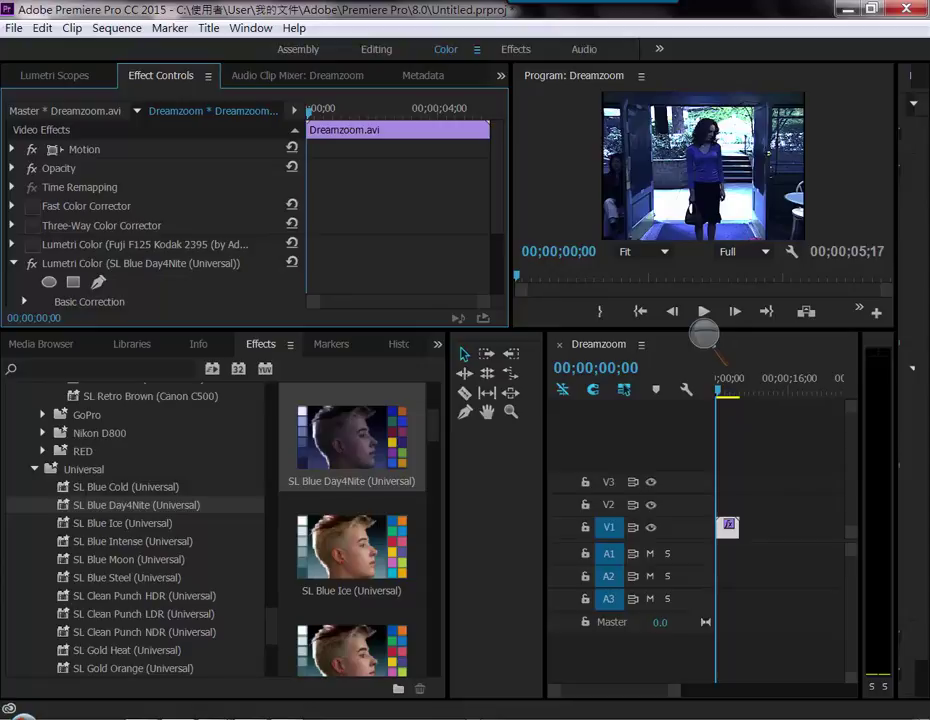
key("shift+8")
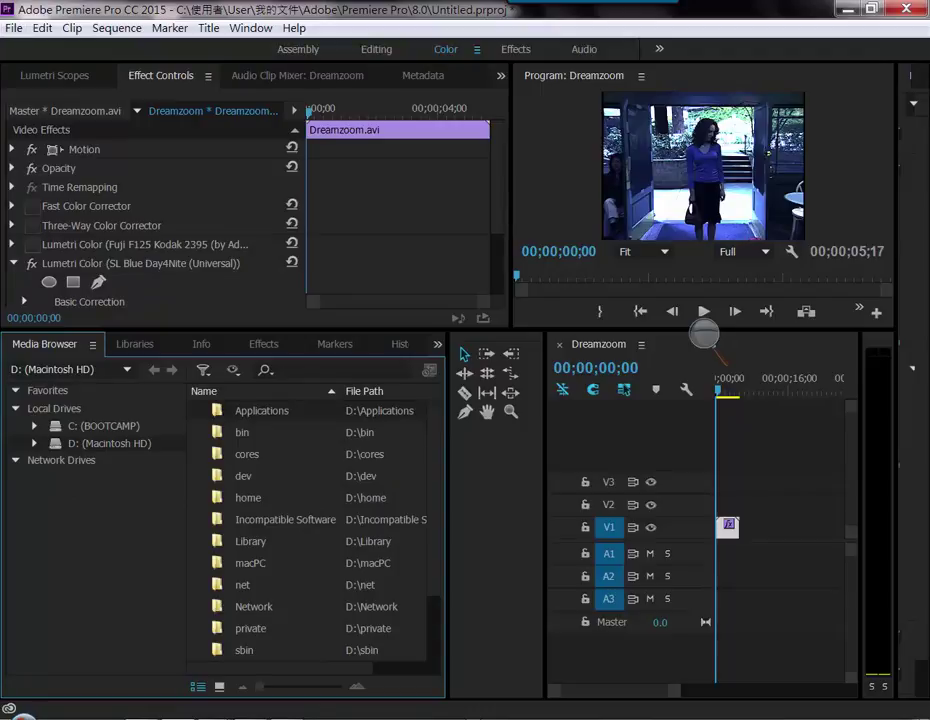
- Resize the media browser and effect settings panels, then show the Project panel from the Window menu
key("c")
left_click_drag(447, 500, 639, 500)
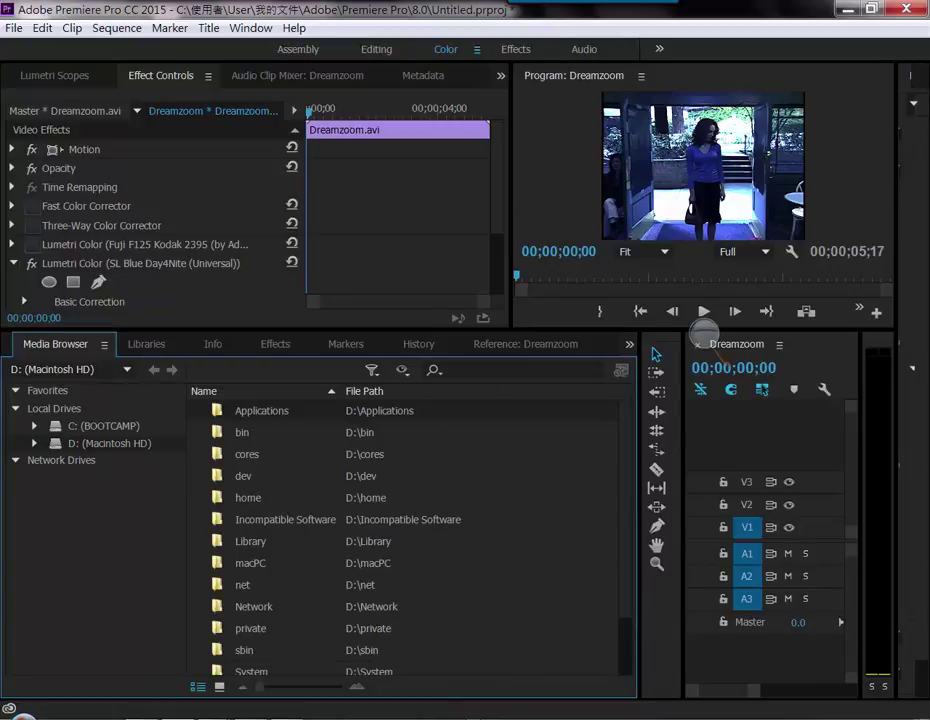
mouse_move(512, 200)
left_mouse_down()
mouse_move(603, 200)
mouse_move(508, 200)
left_mouse_up()
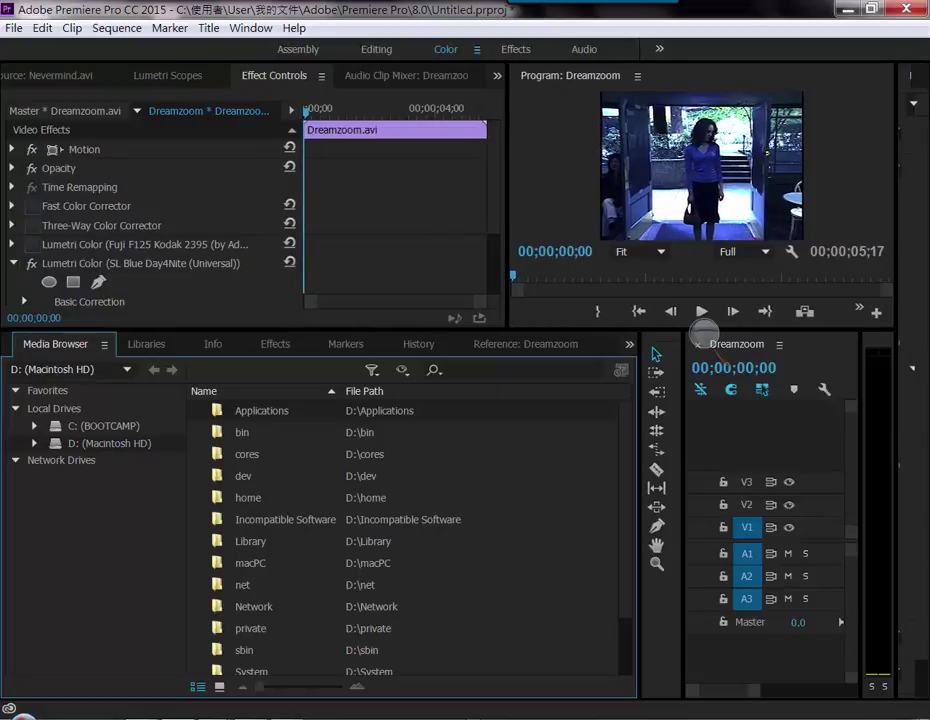
left_click_drag(640, 500, 461, 500)
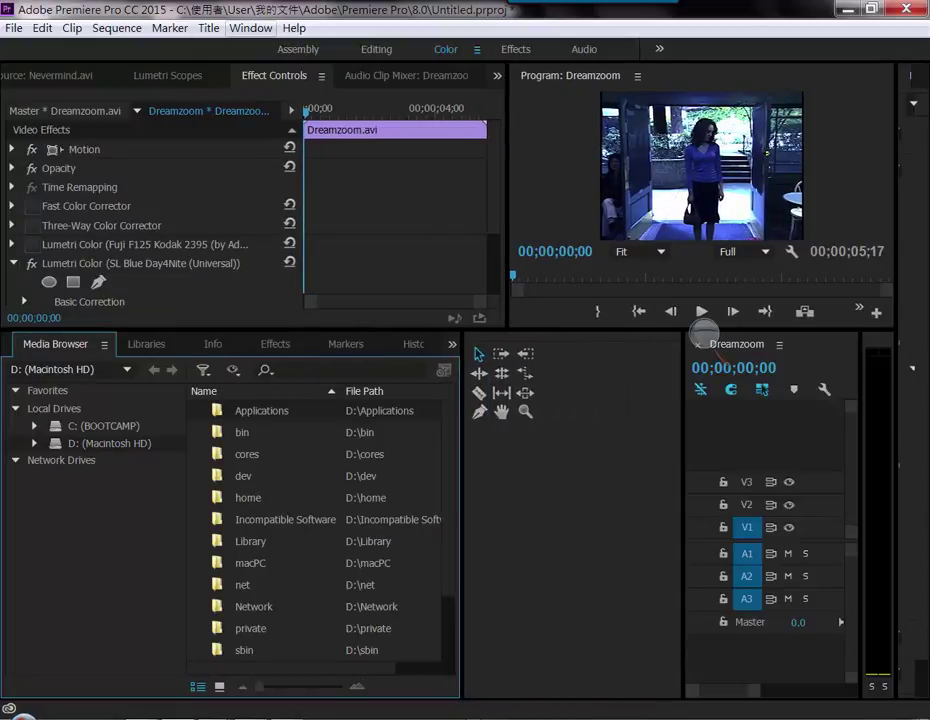
left_click(250, 28)
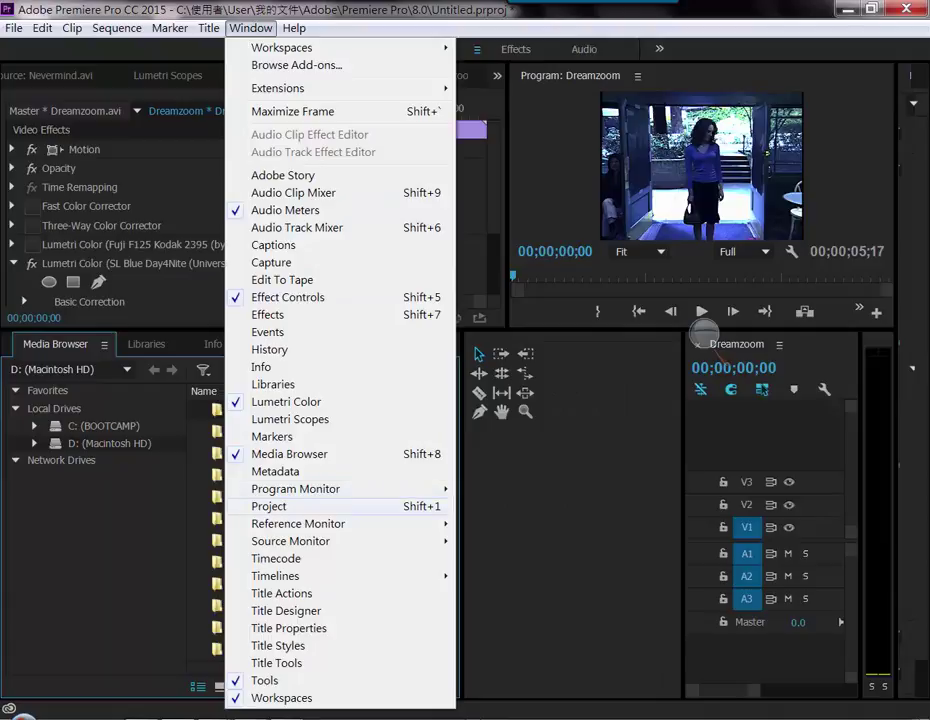
left_click(270, 506)
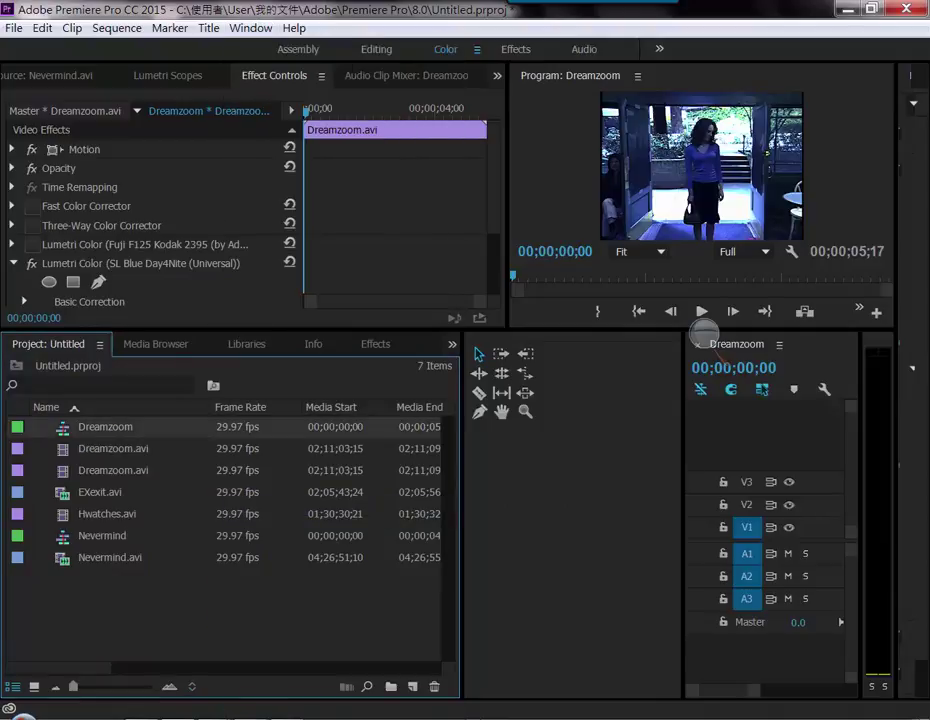
- Select EXexit.avi in the Project list and make a new sequence from it with Clip > New Sequence From Clip
key("Down")
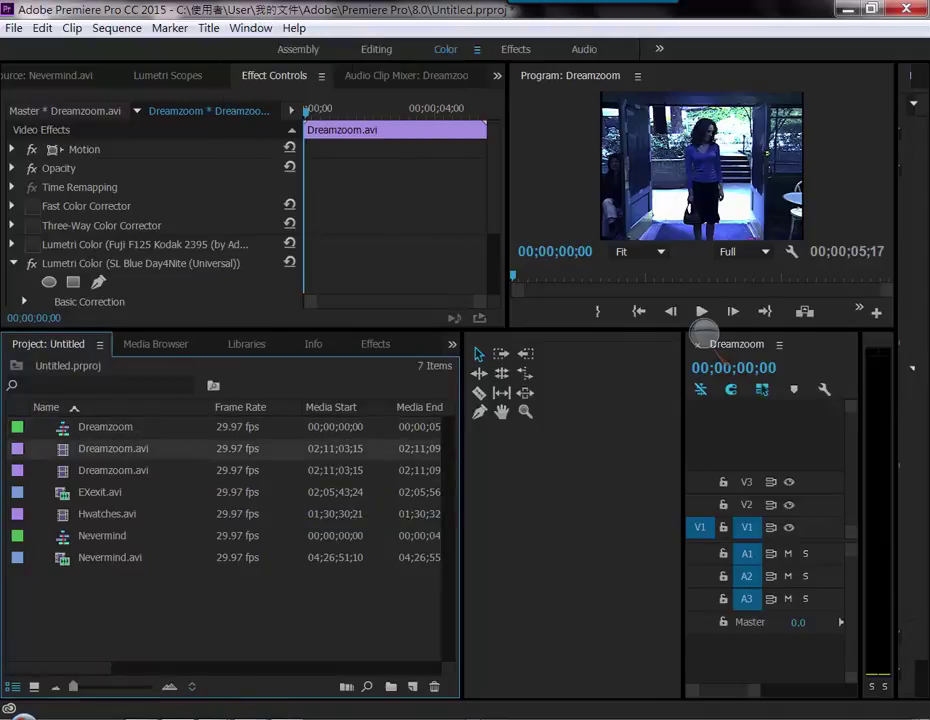
key("Down")
key("Down")
key("alt+c")
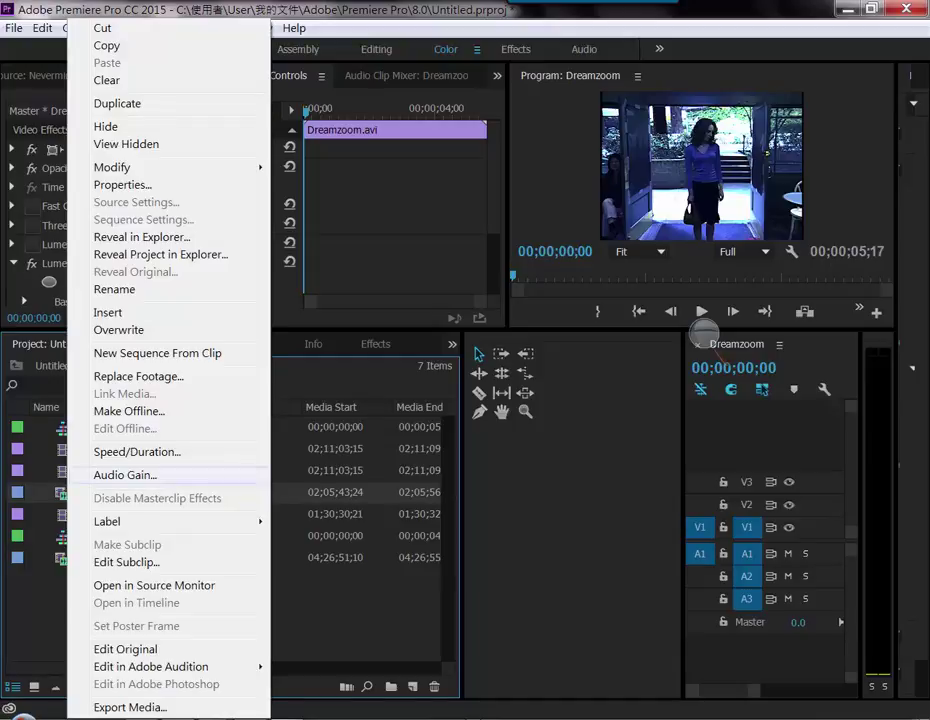
key("Down")
key("Down")
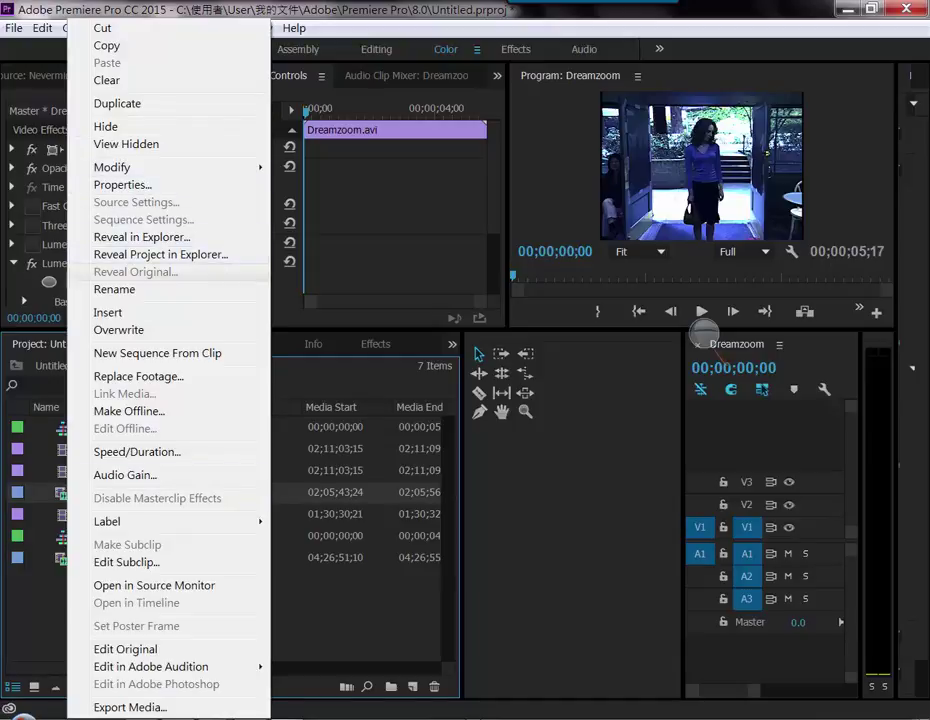
key("Down")
key("Down")
key("Down")
key("Return")
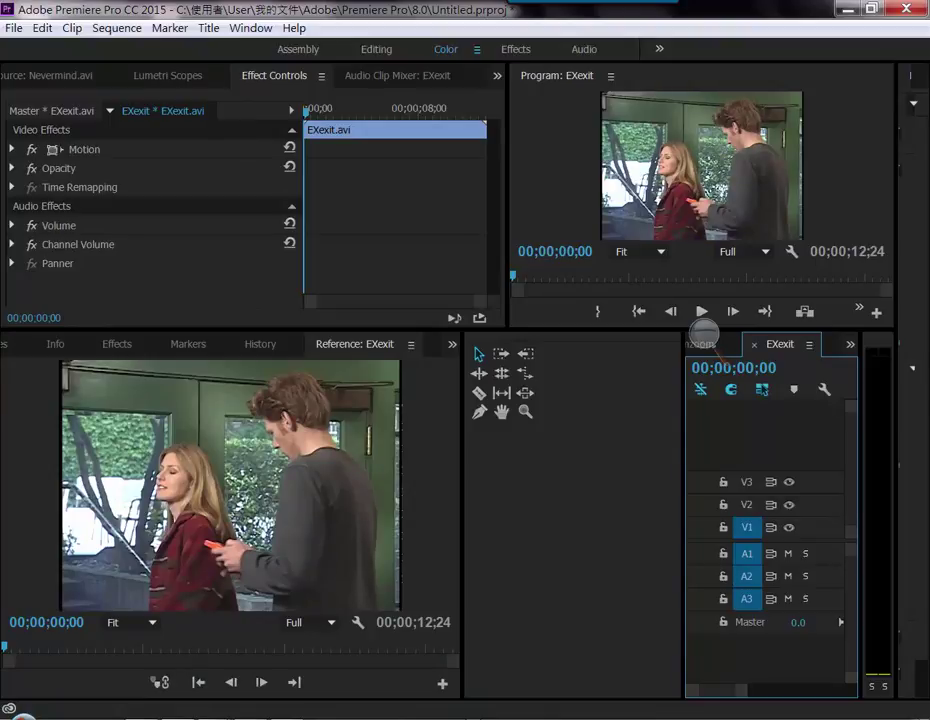
- Drag the SpeedLooks Universal SL Blue Day4Nite preset onto the EXexit clip in the timeline
key("shift+7")
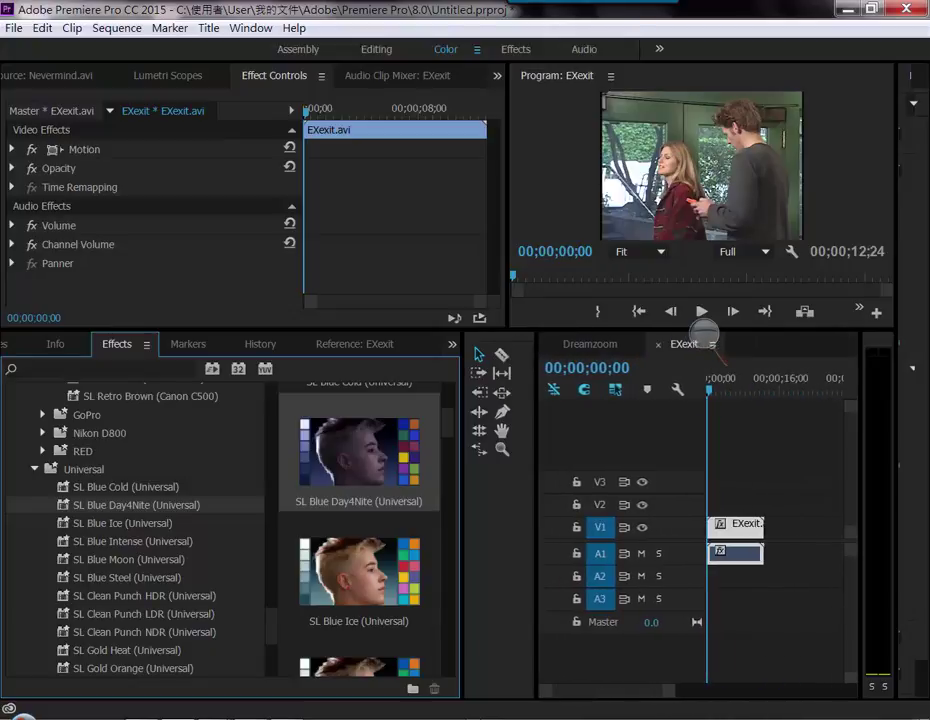
left_click_drag(136, 505, 740, 524)
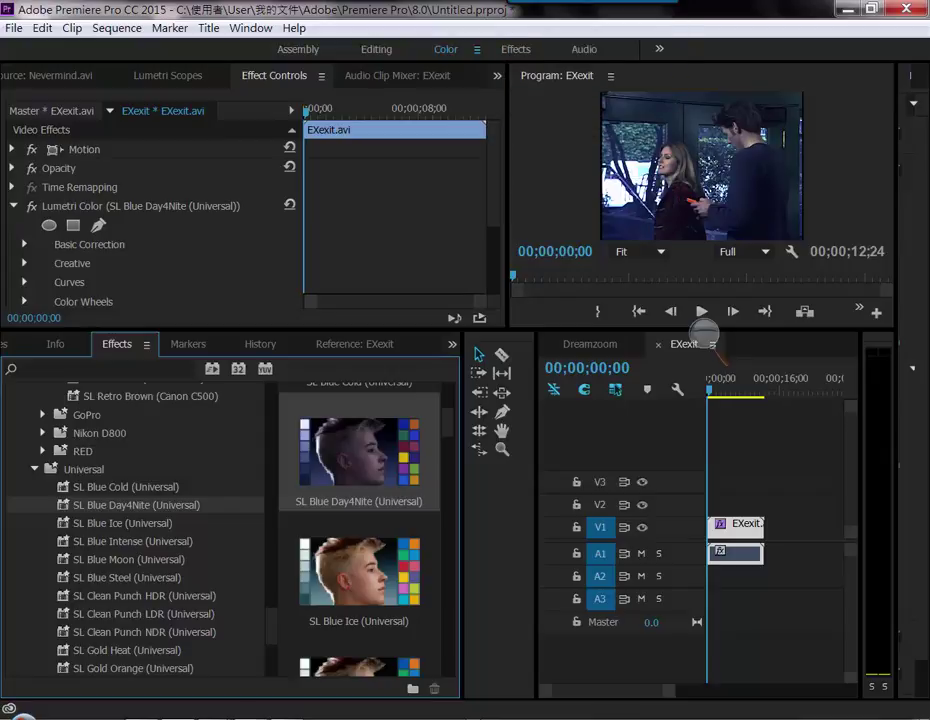
- Bring the 色彩校正調光 Evernote note forward and scroll through its Fast Color Corrector screenshots
mouse_move(250, 712)
left_click(345, 615)
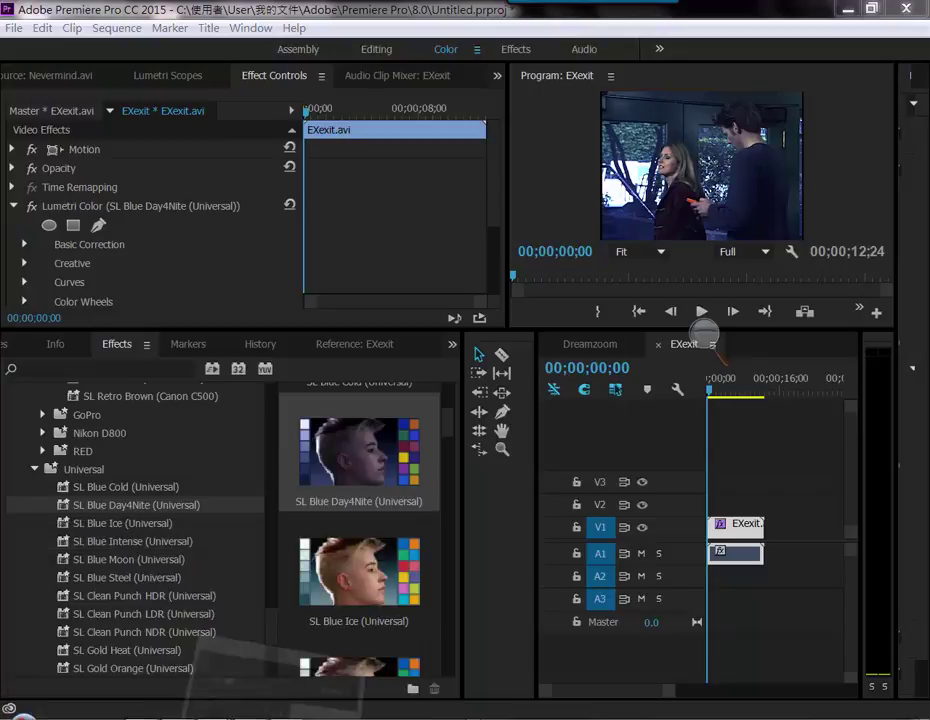
scroll(705, 337, "down", 3)
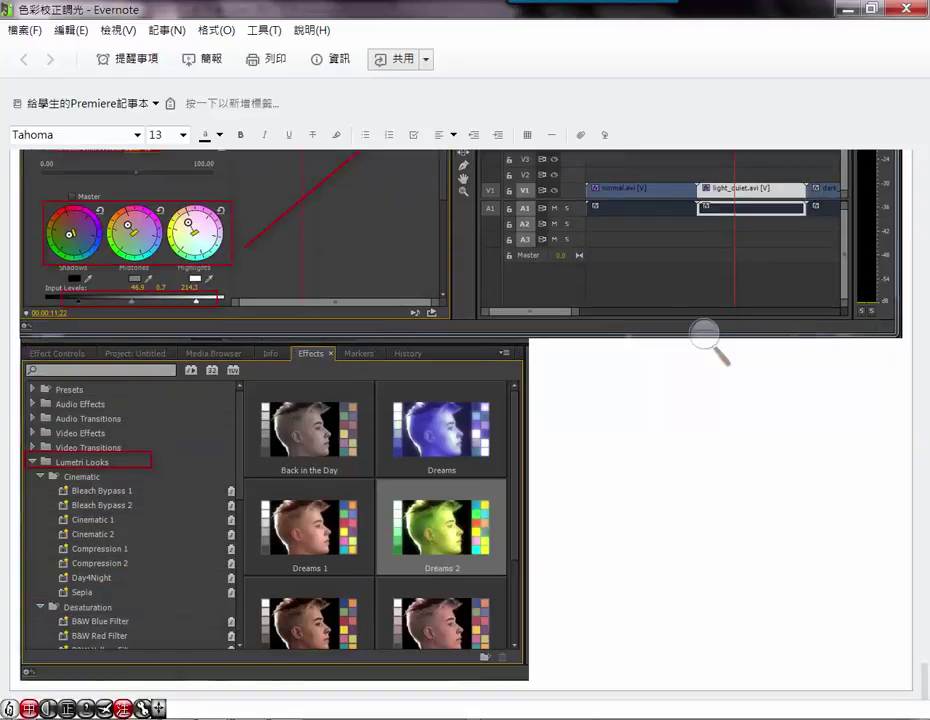
scroll(705, 337, "up", 3)
scroll(705, 337, "up", 9)
scroll(704, 334, "up", 5)
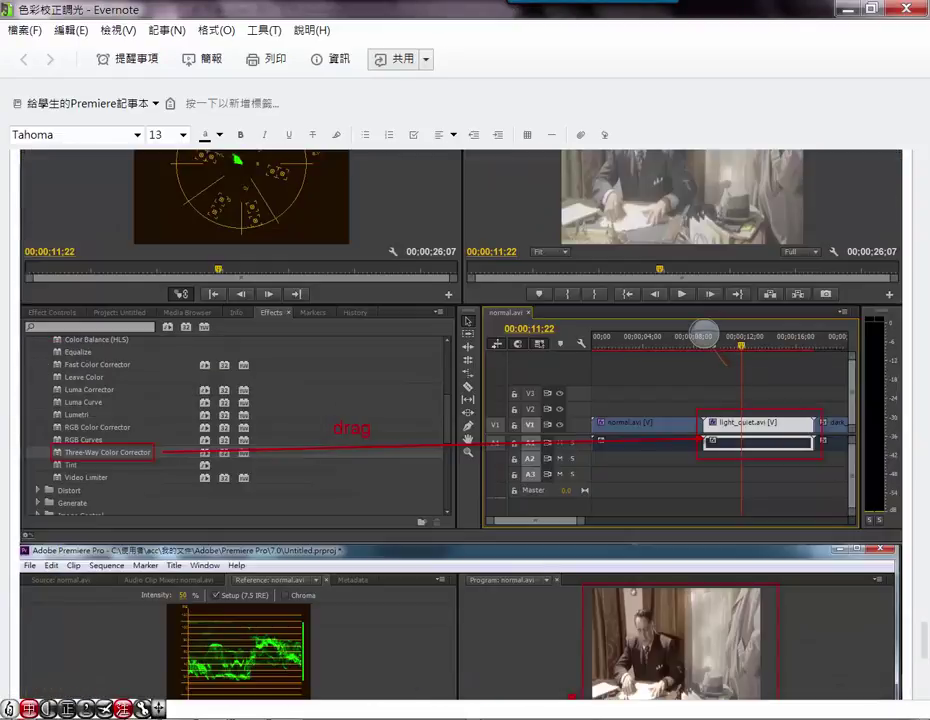
scroll(704, 334, "up", 5)
scroll(704, 334, "up", 5)
scroll(704, 334, "up", 5)
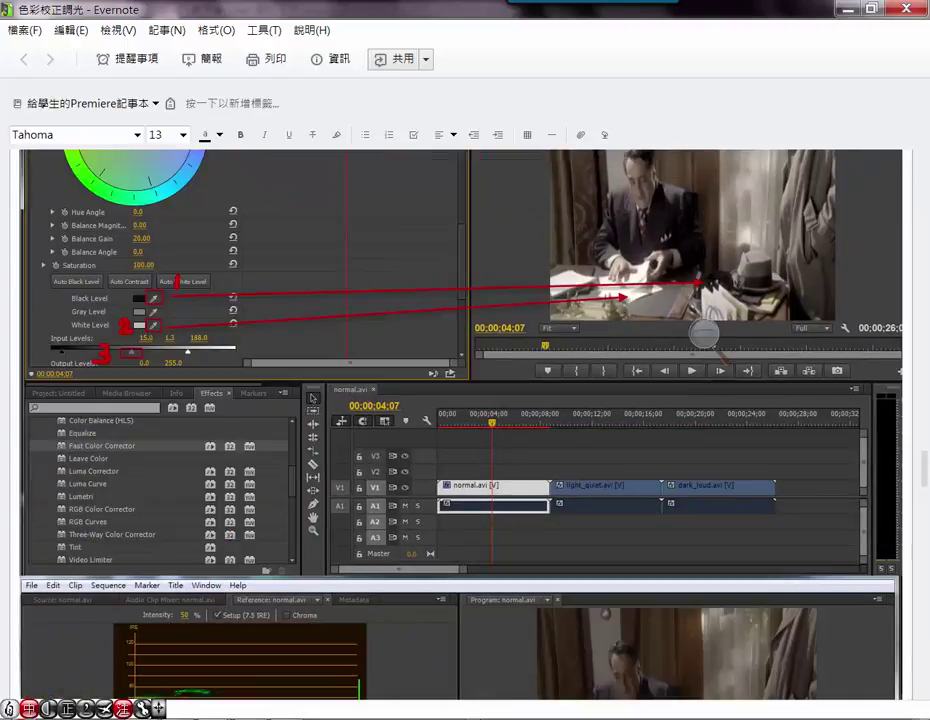